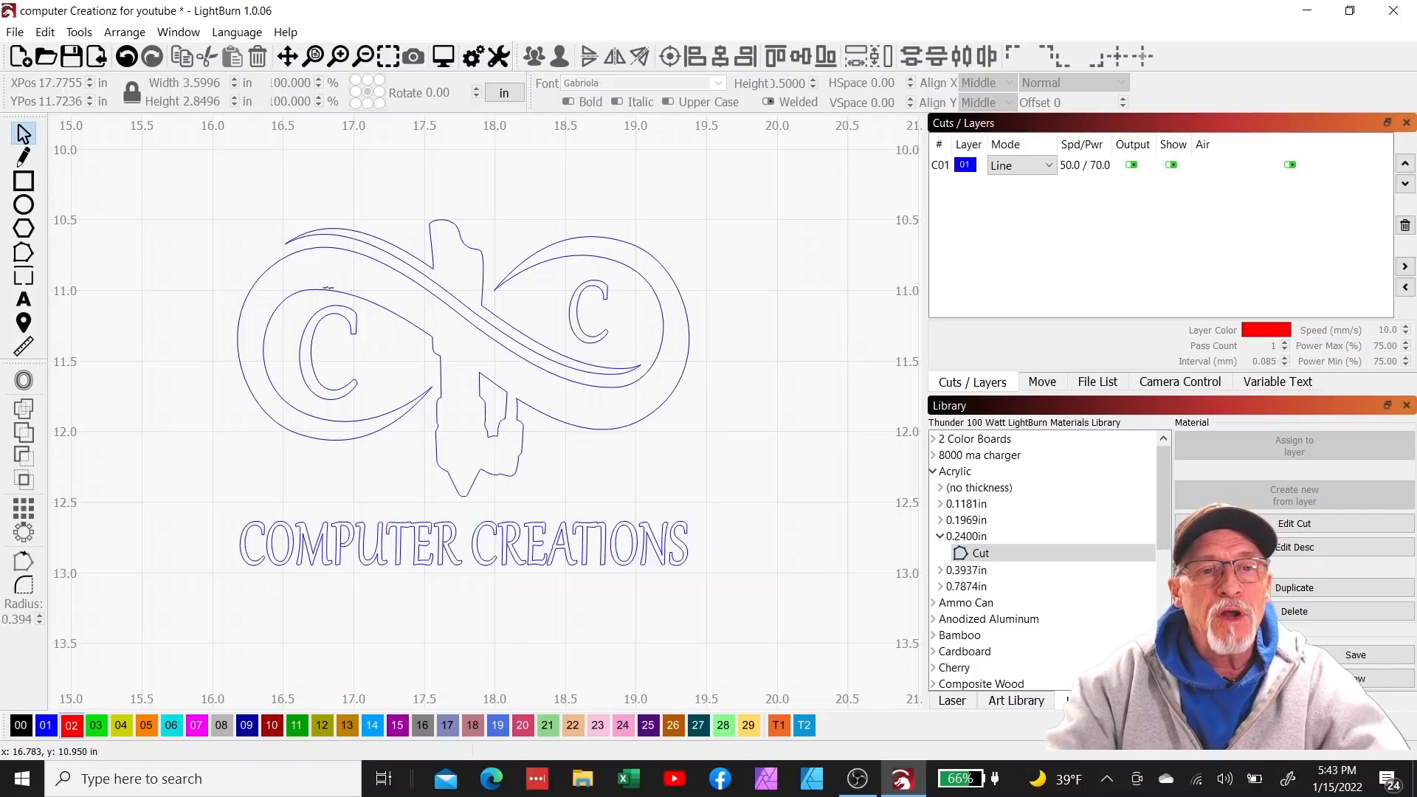
- Offset the whole logo and text group outward by 0.2 in with round corners, keeping the original objects
click(330, 290)
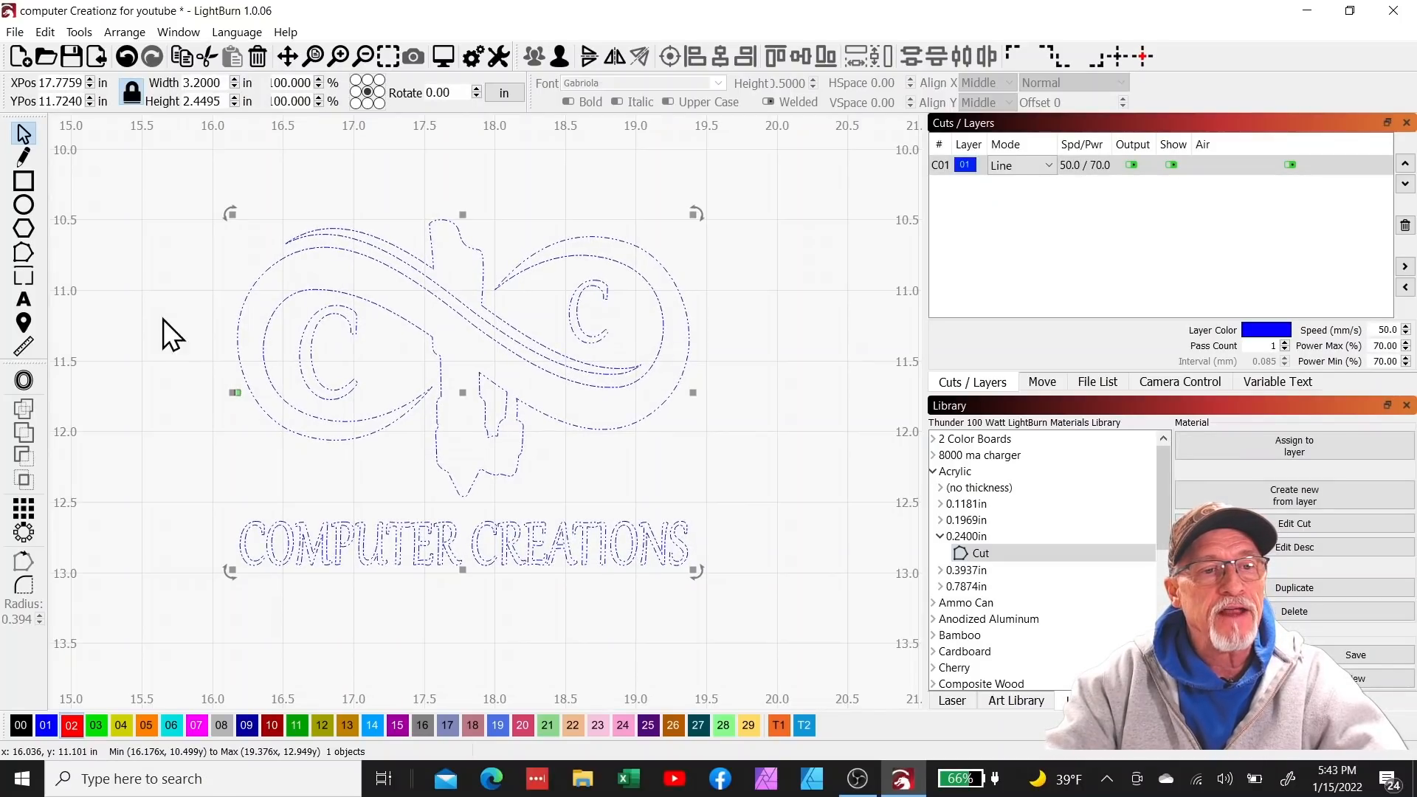
click(28, 380)
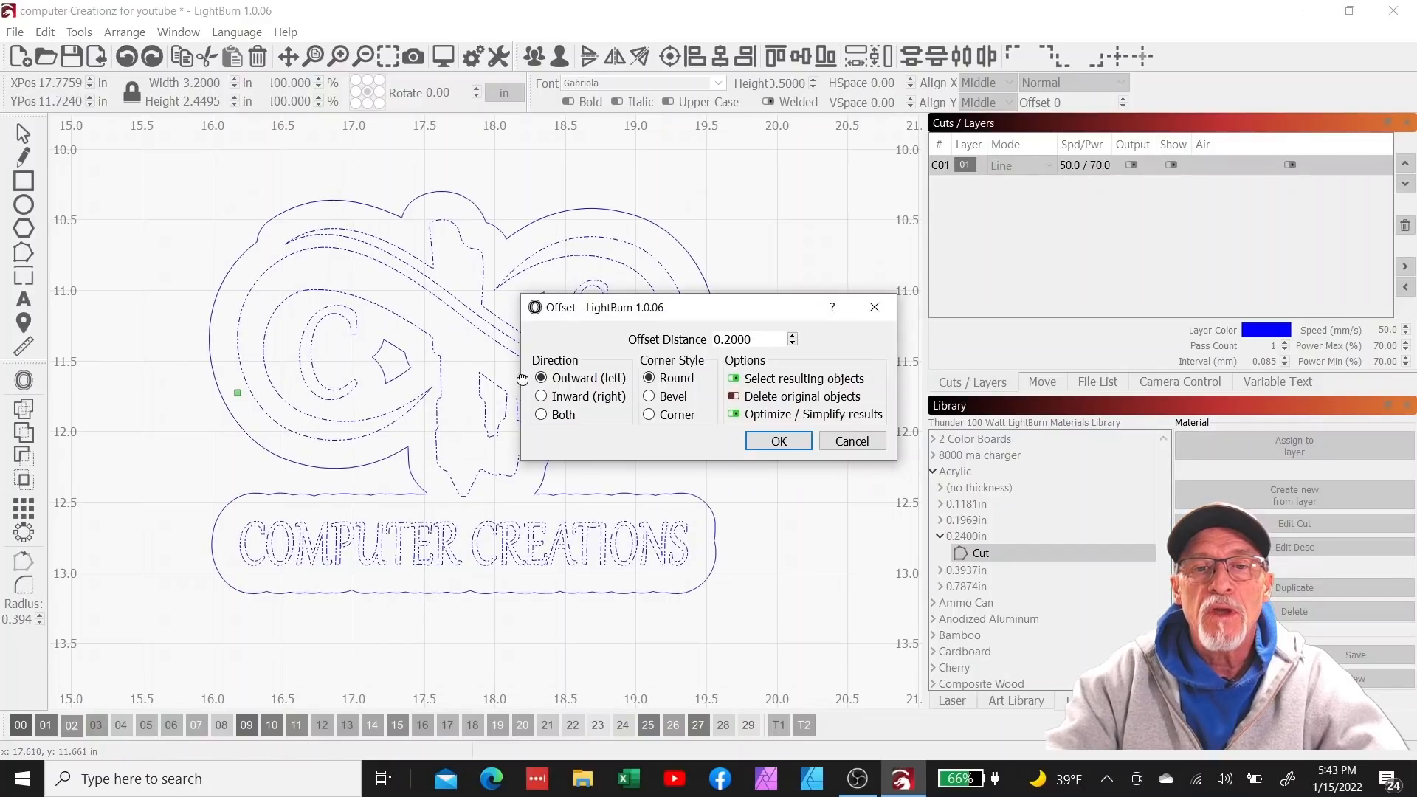
drag(734, 309, 920, 228)
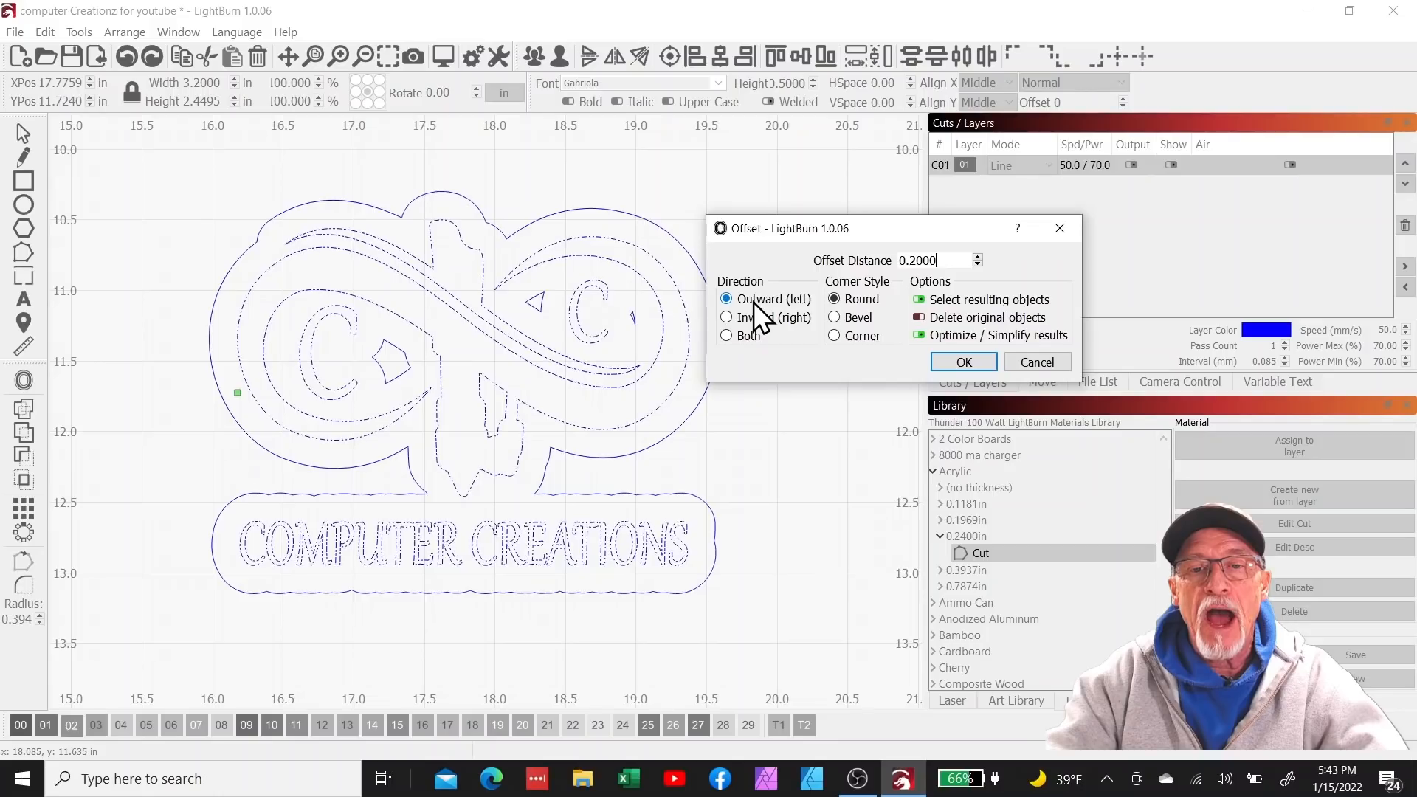
click(963, 361)
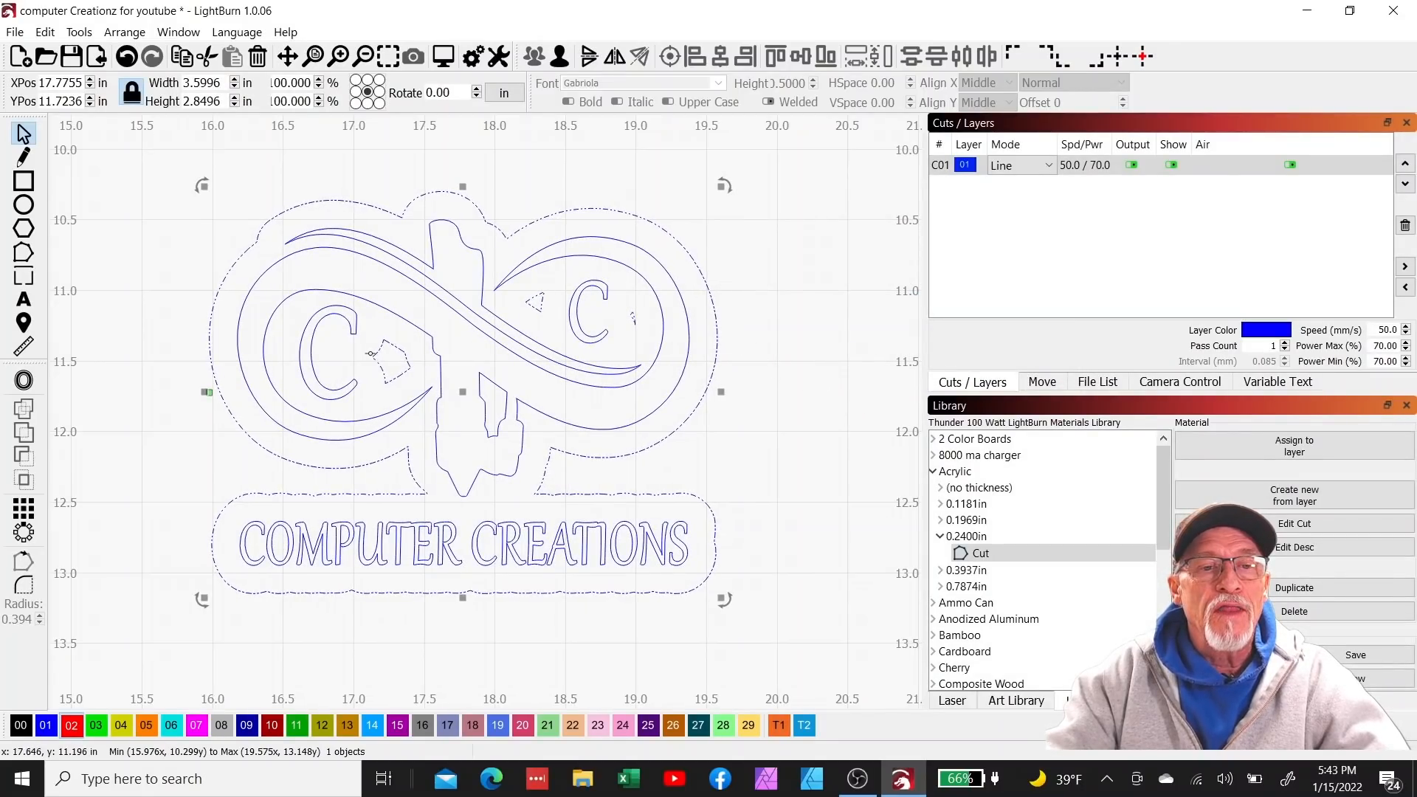
- Ungroup the offset result and delete the three small stray shapes inside the infinity loops
click(559, 56)
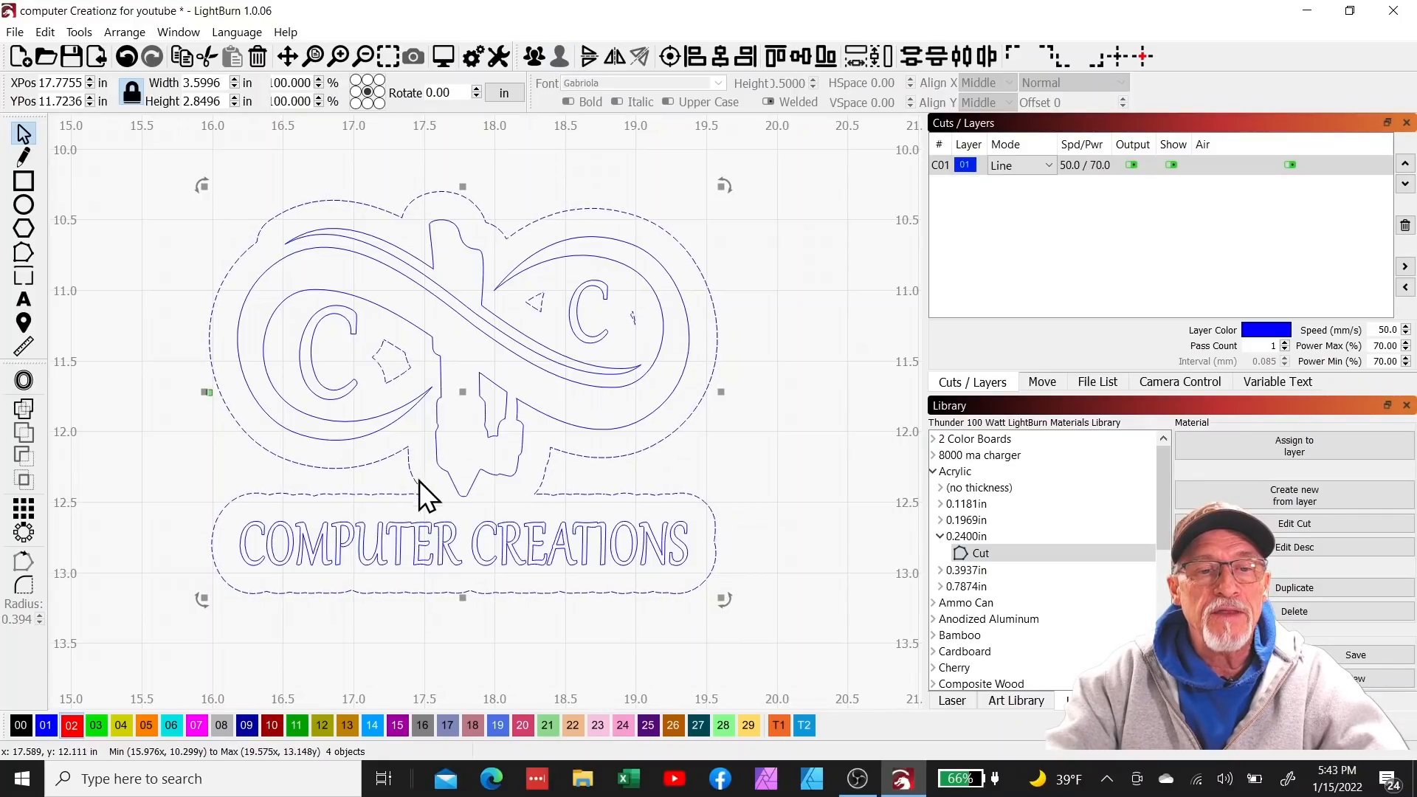
click(377, 369)
click(377, 368)
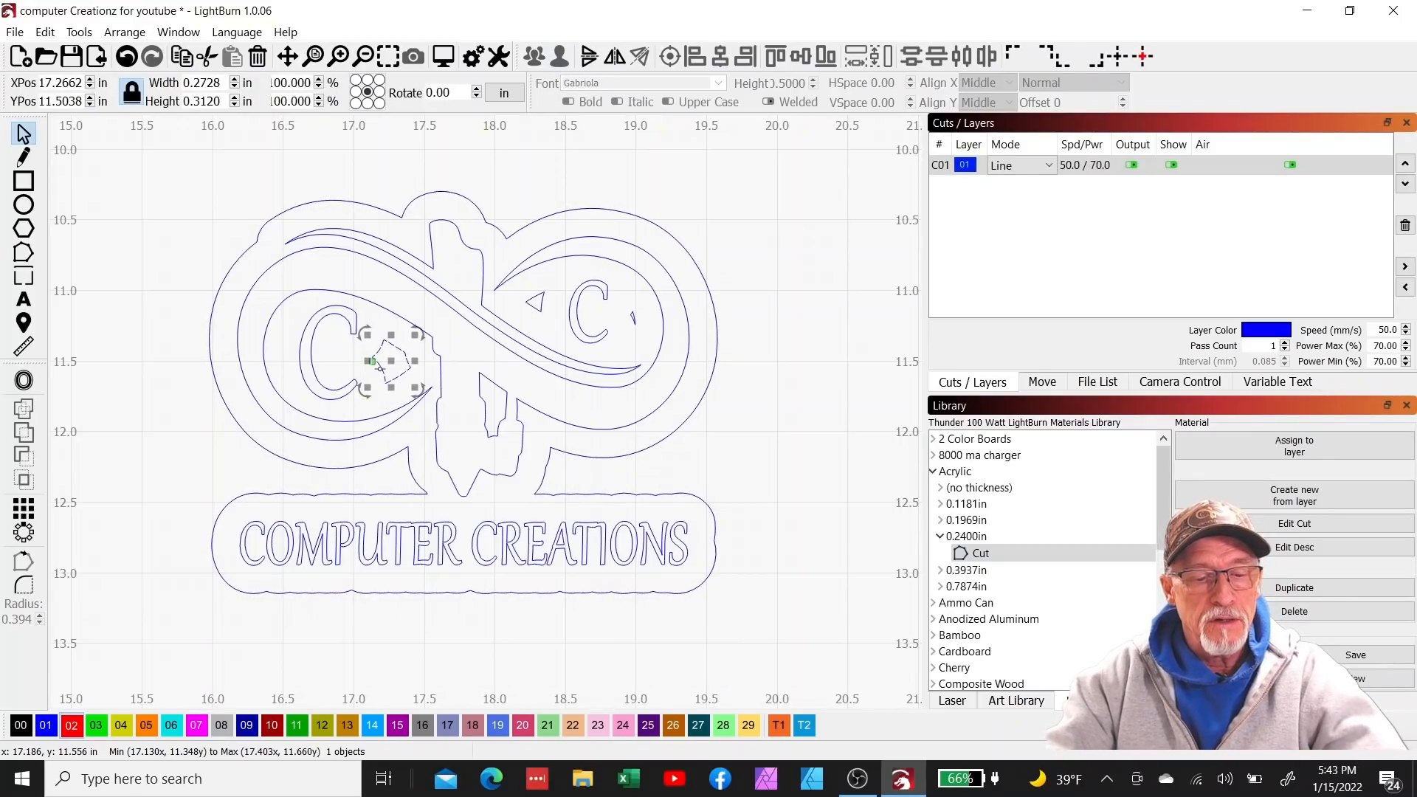
click(443, 372)
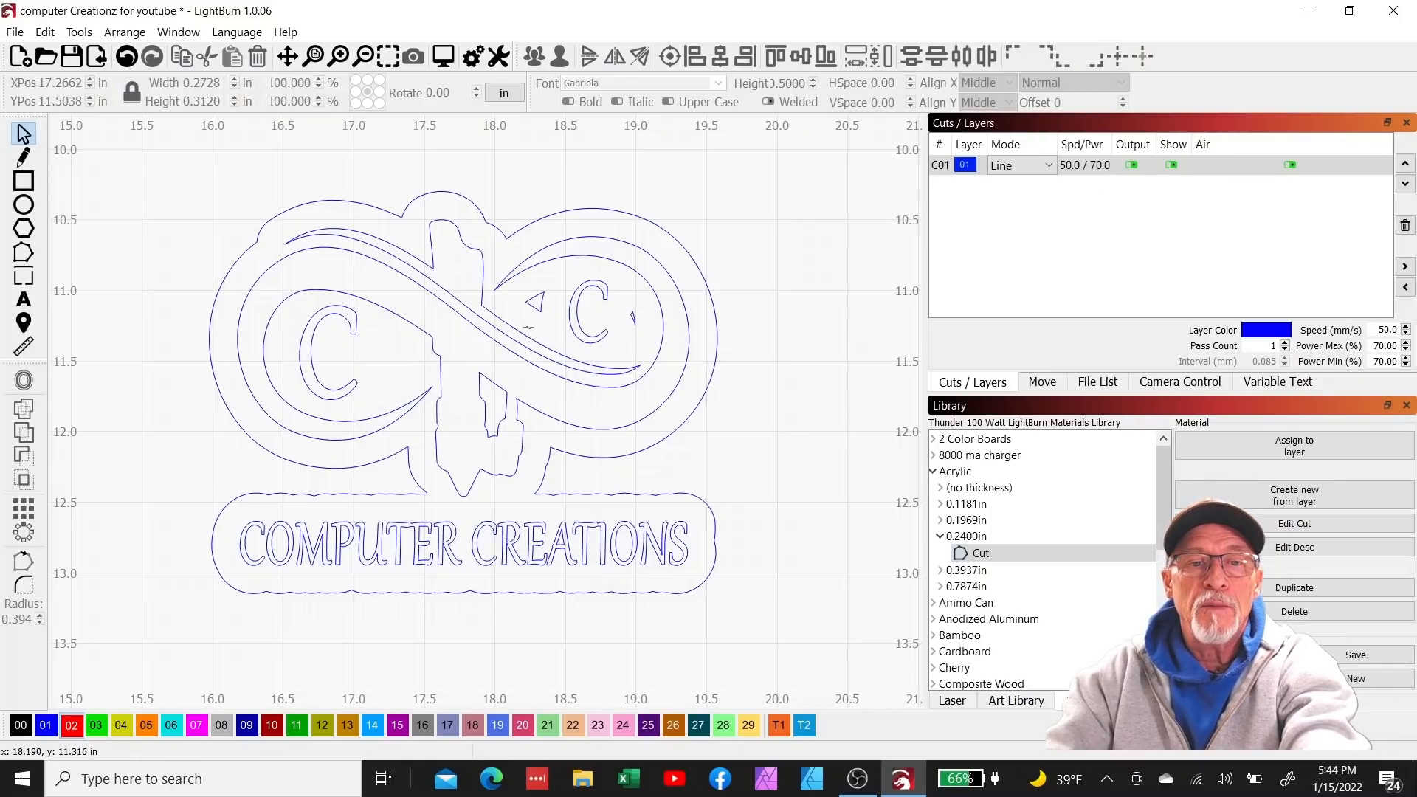
click(527, 306)
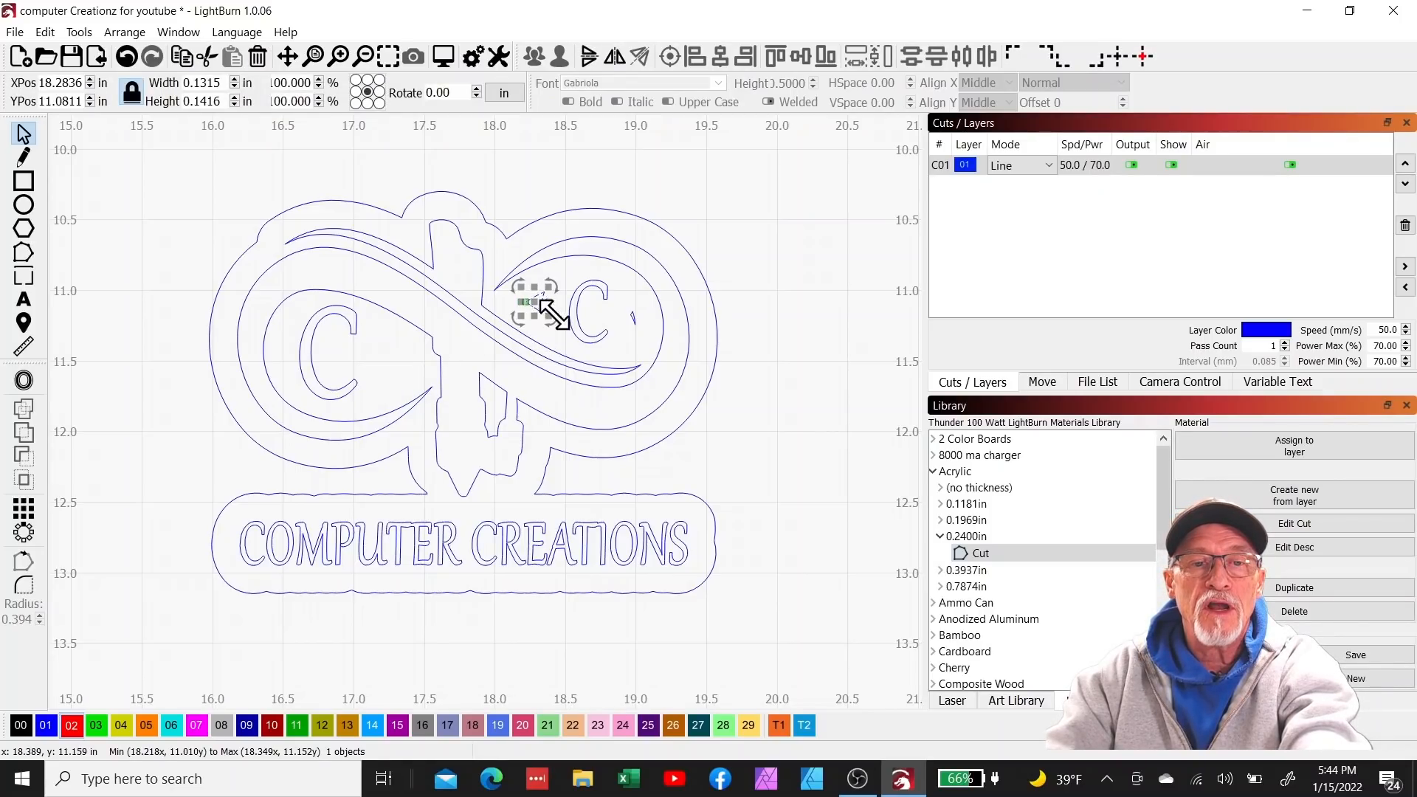
key(Delete)
click(631, 317)
key(Delete)
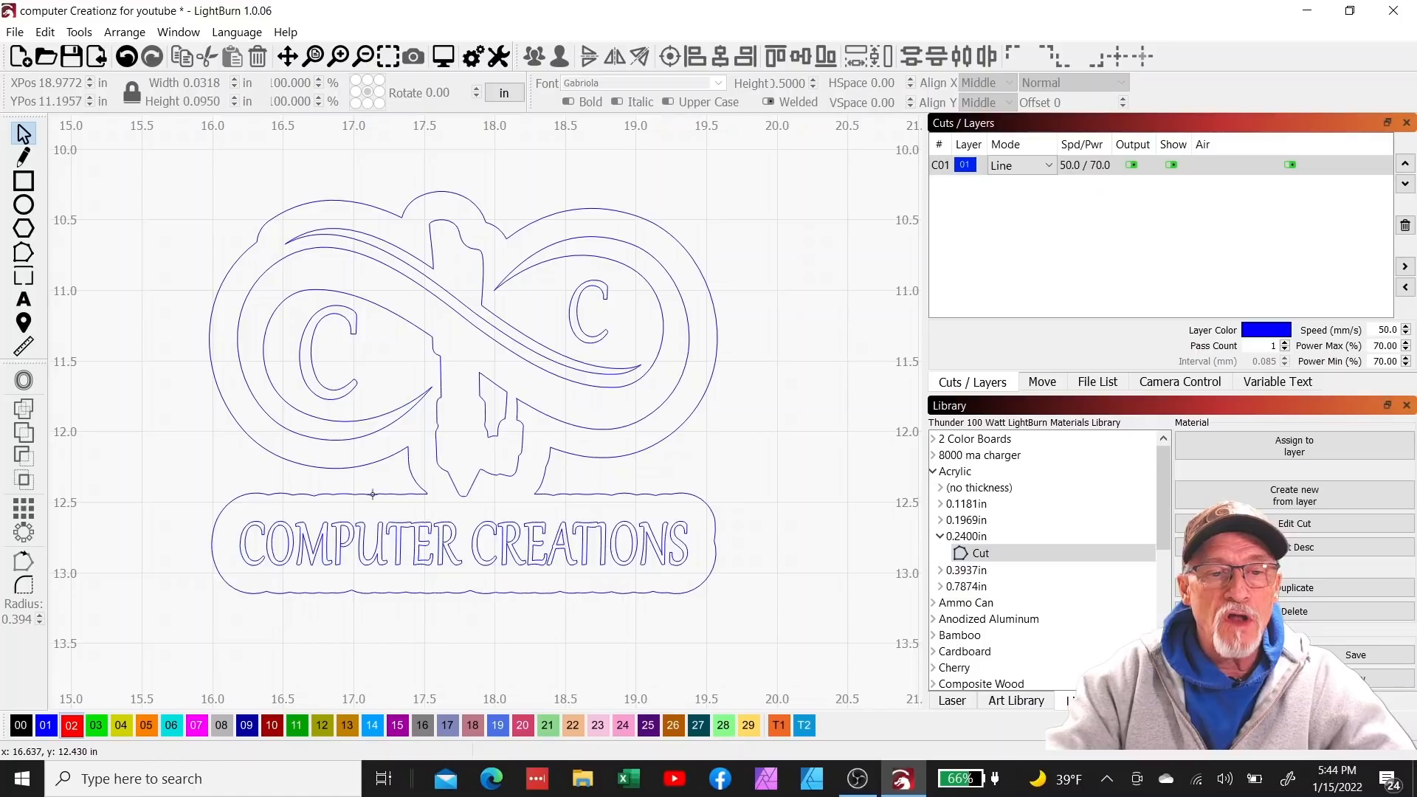
- Delete the excess nodes along the wavy lower and upper edges of the outline around COMPUTER CREATIONS to straighten them
click(23, 252)
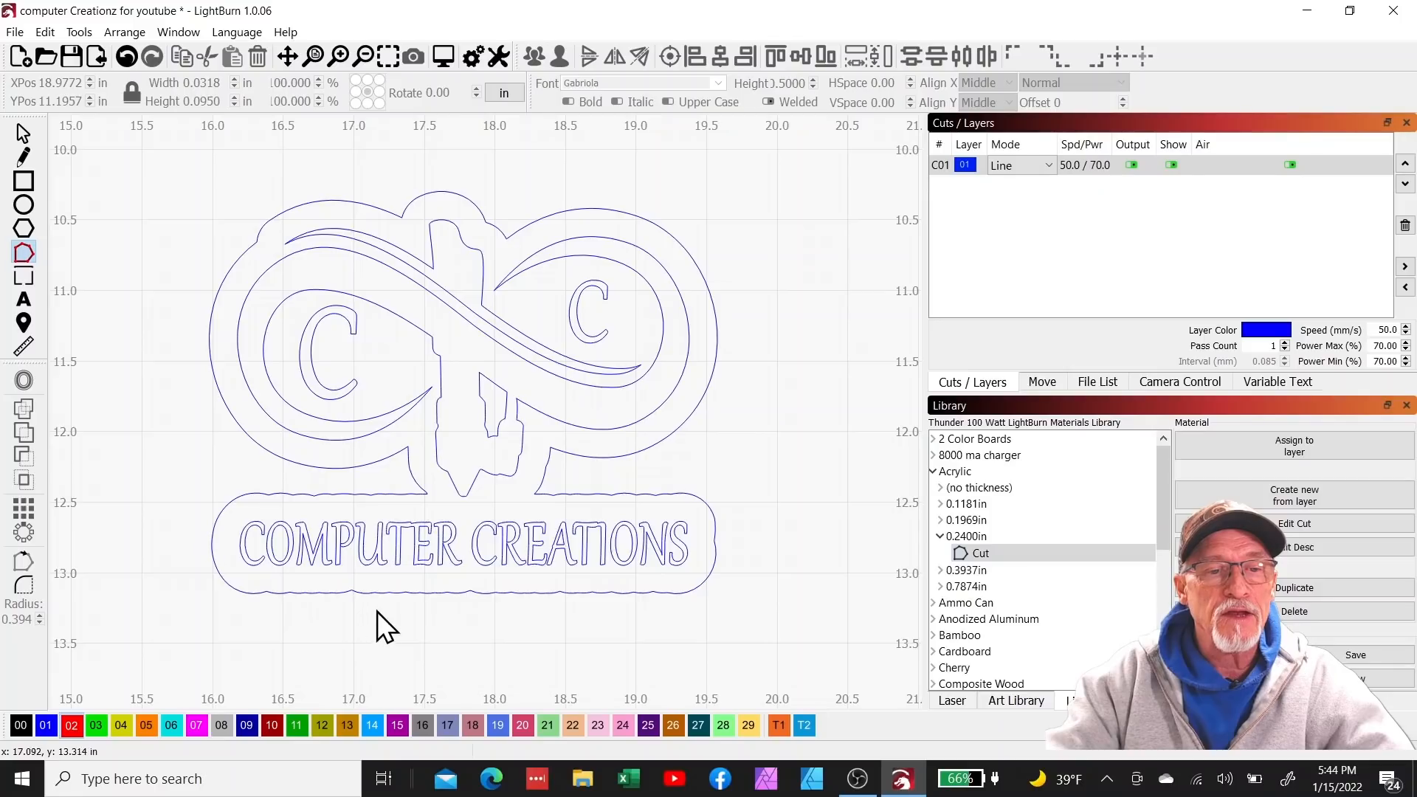
click(343, 494)
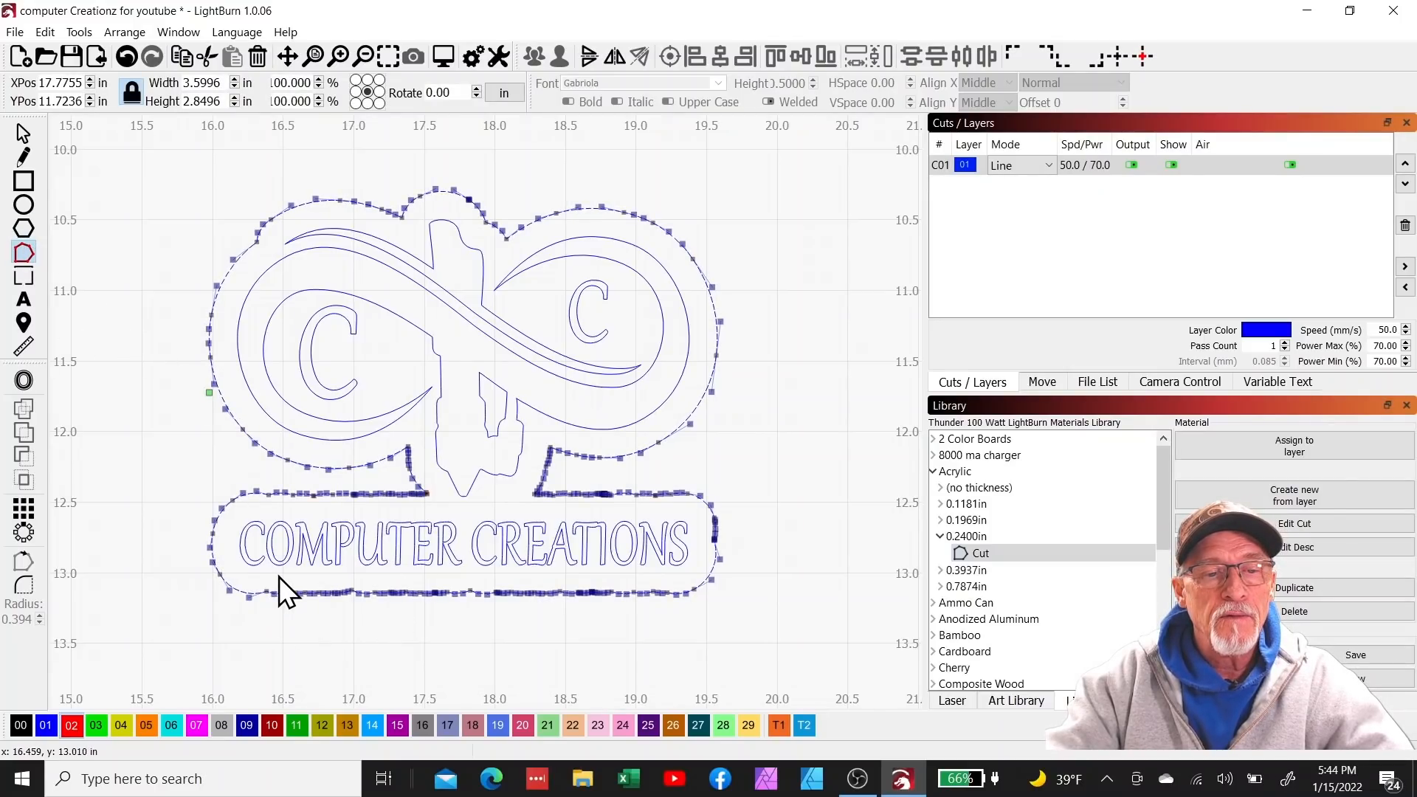
drag(279, 577, 668, 613)
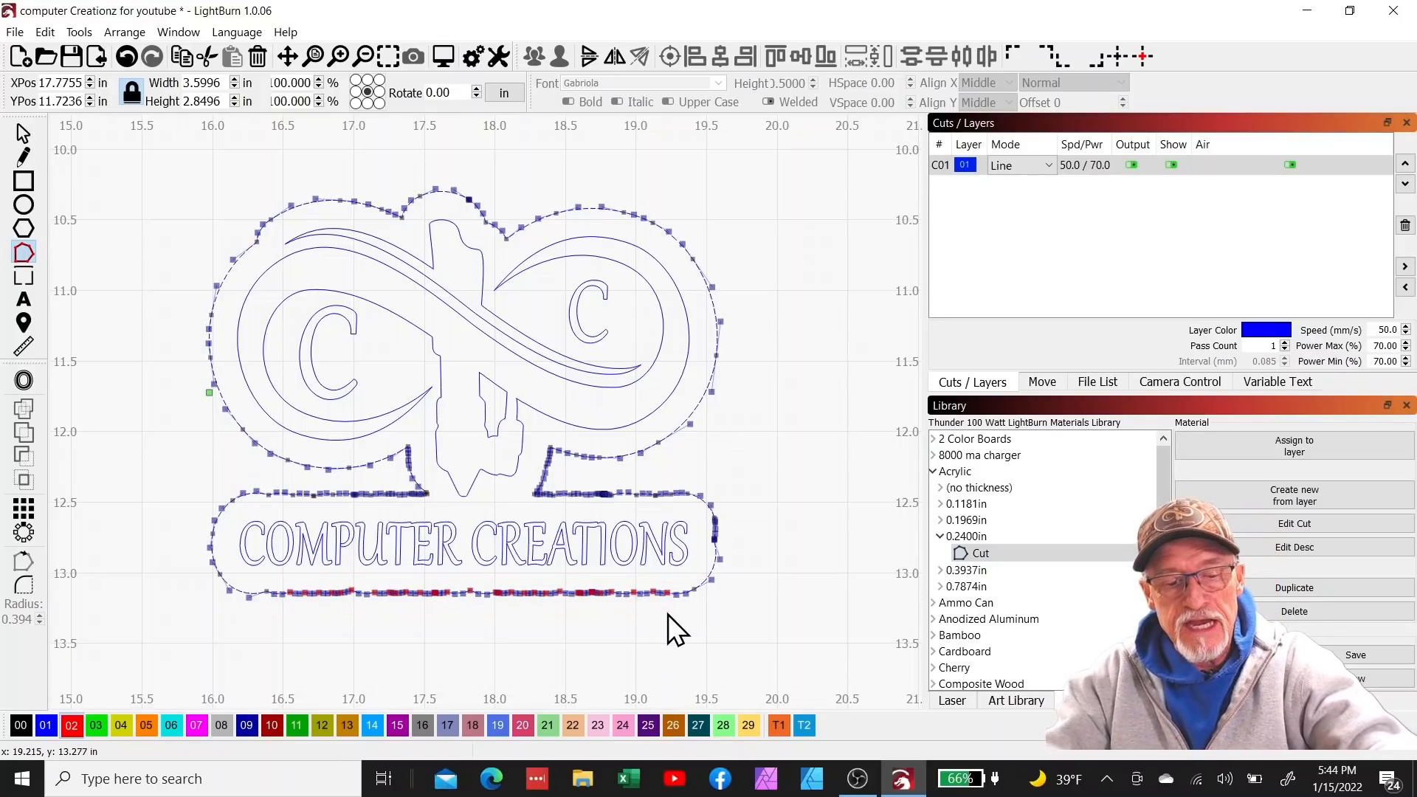
key(Delete)
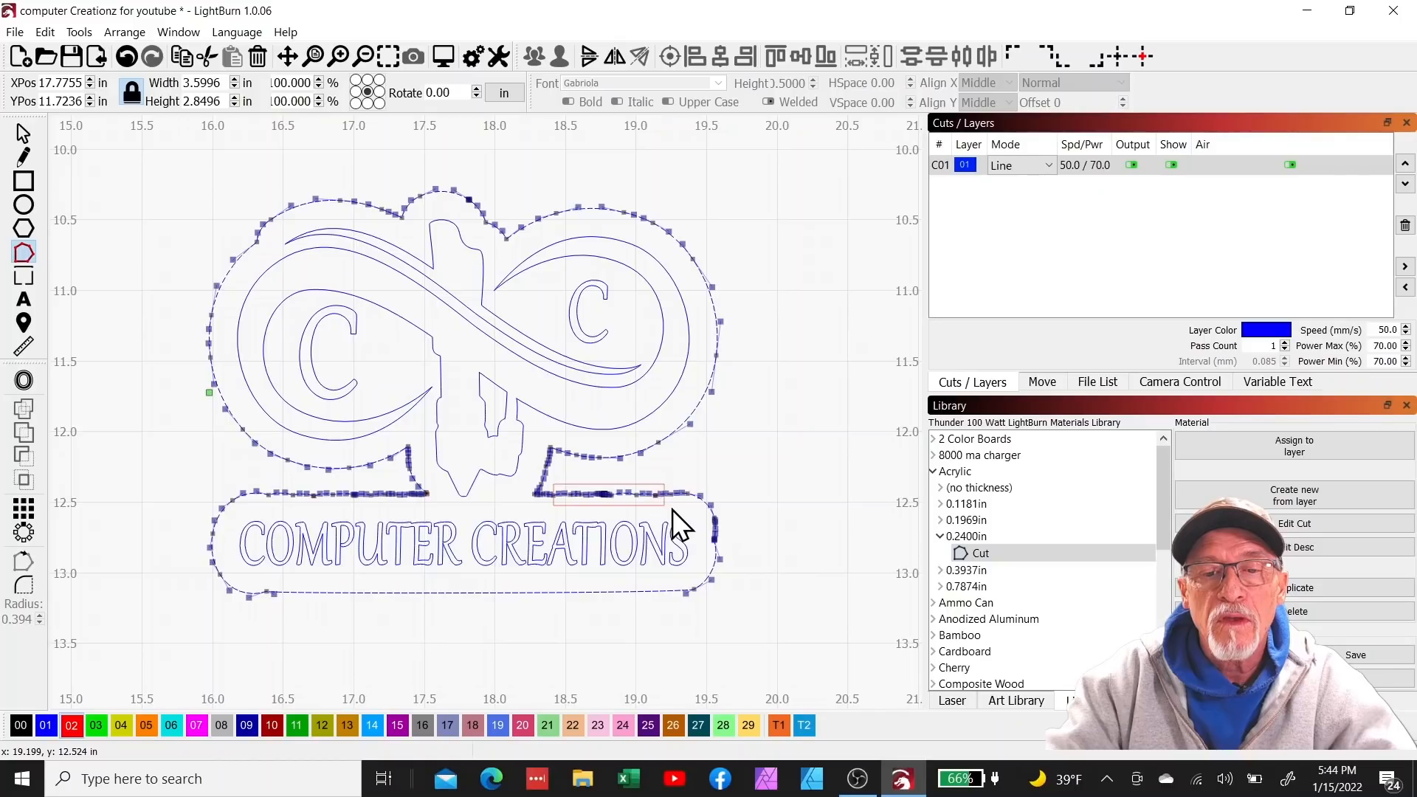
drag(673, 509, 673, 510)
key(Delete)
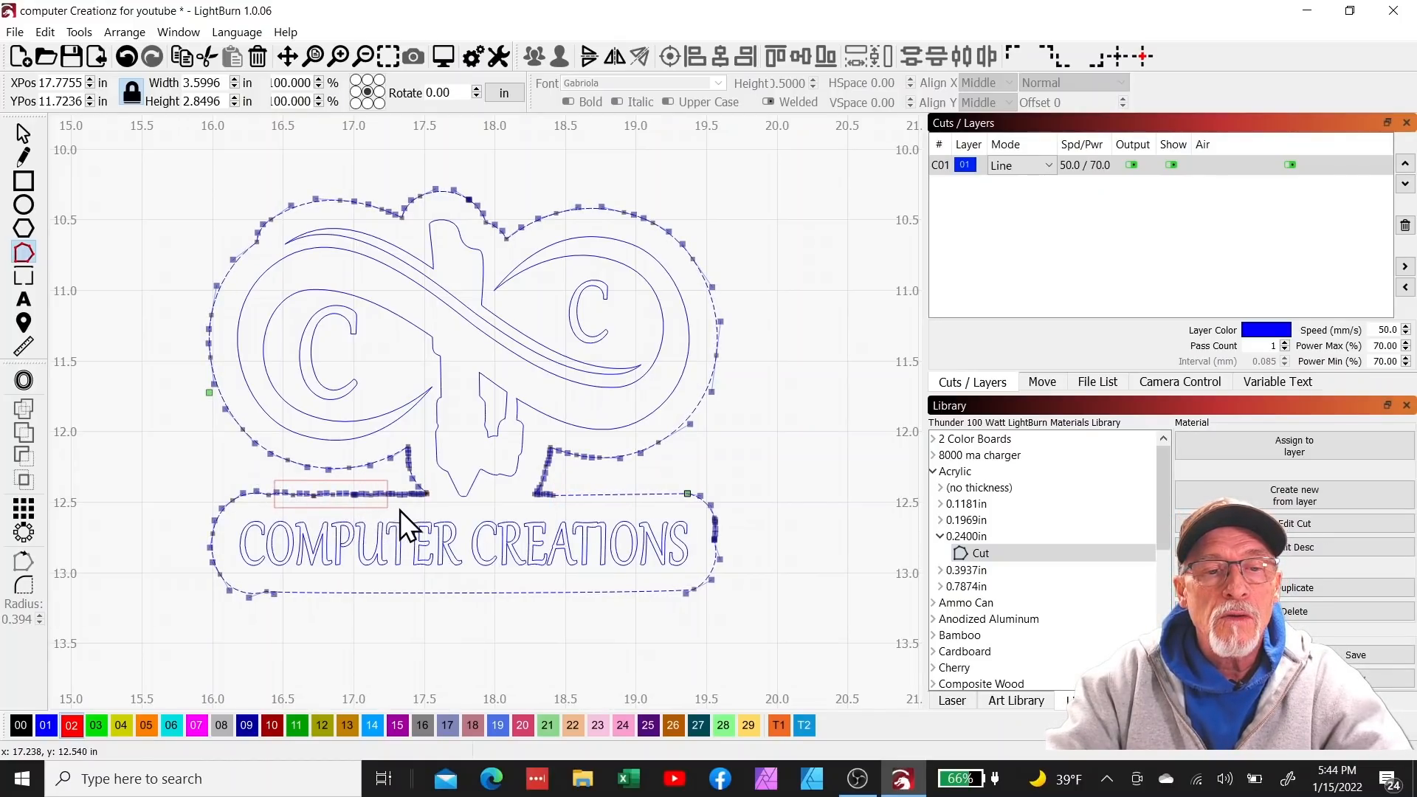
key(Delete)
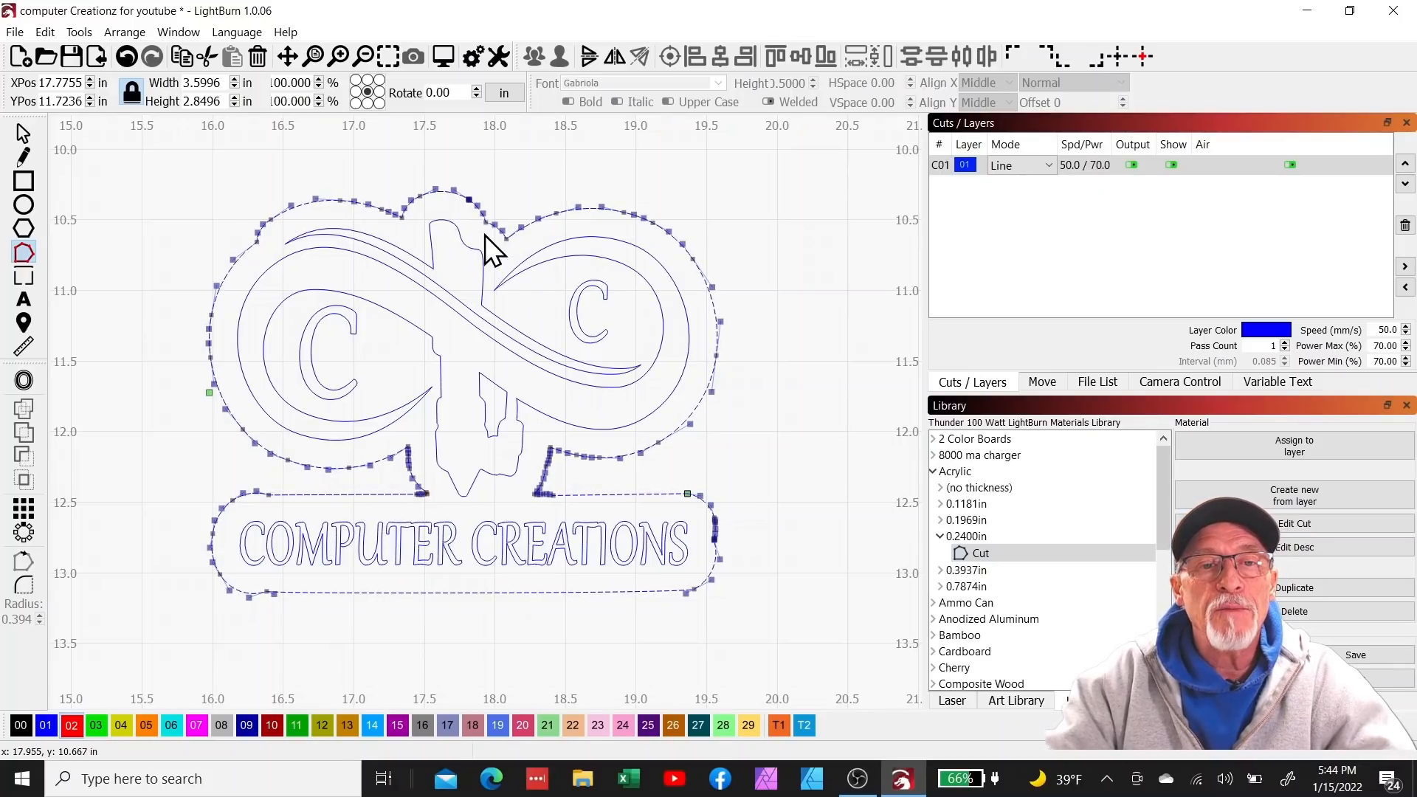
- Draw a circle about 0.13 in in diameter on red layer 02, just inside the outline's upper central bump
scroll(481, 231, up, 3)
scroll(491, 216, up, 2)
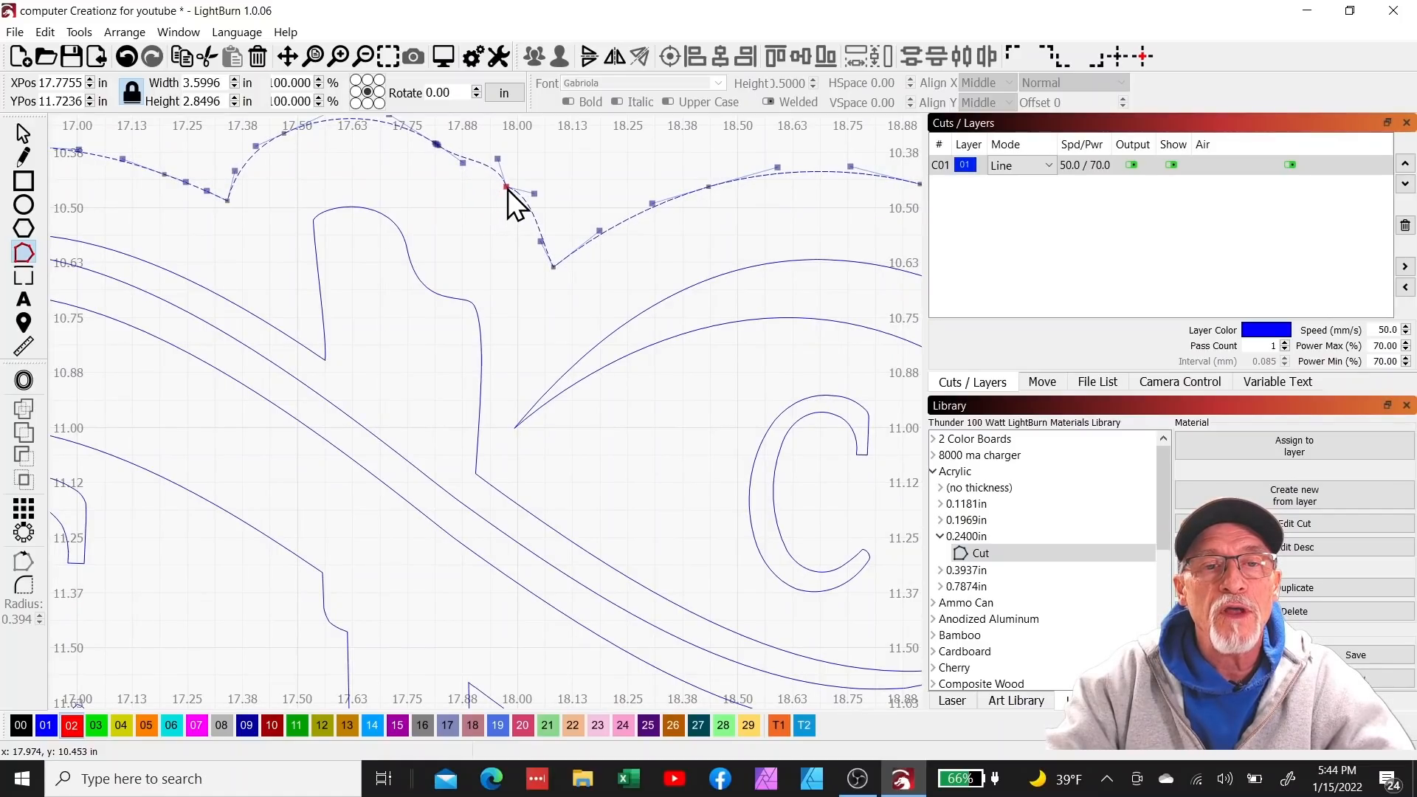
drag(399, 233, 424, 304)
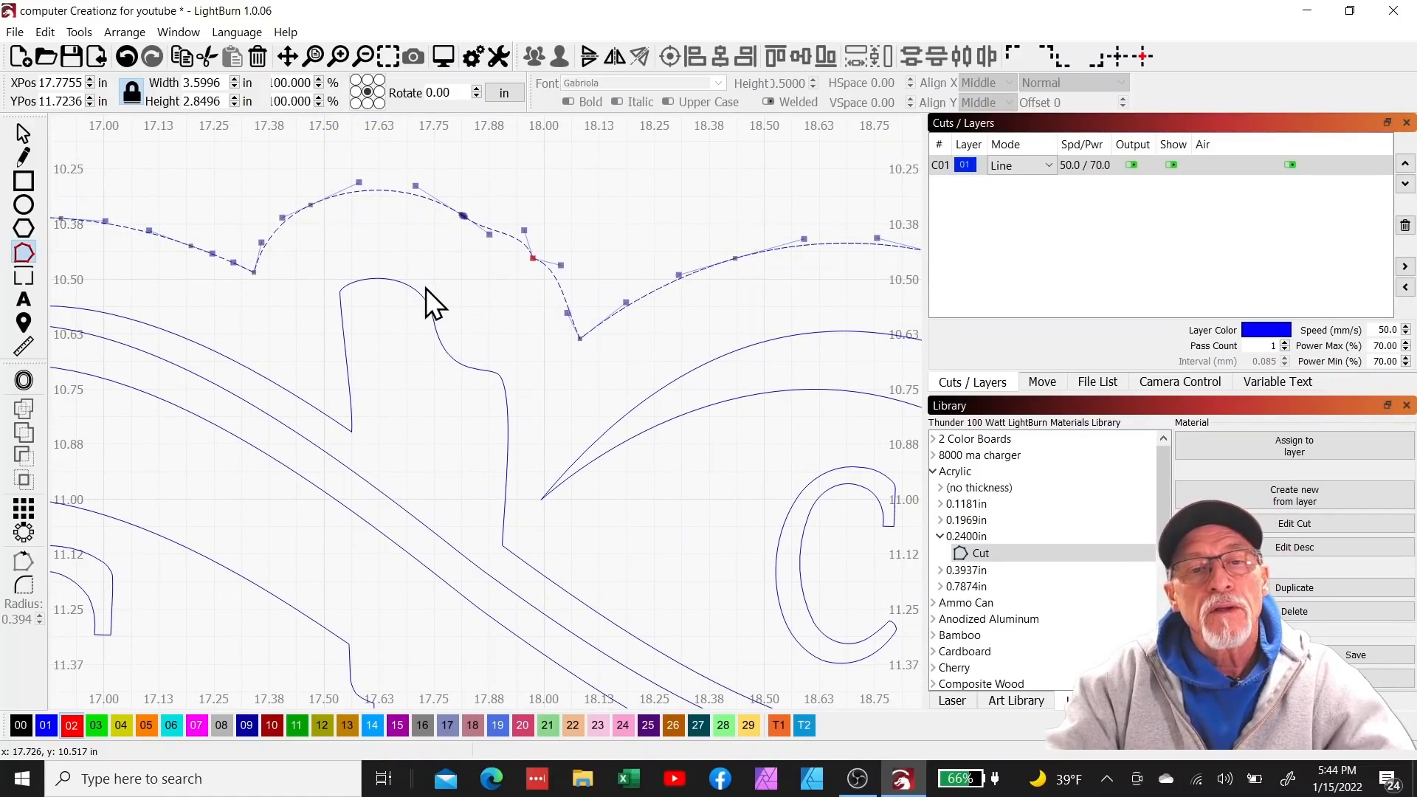
click(24, 206)
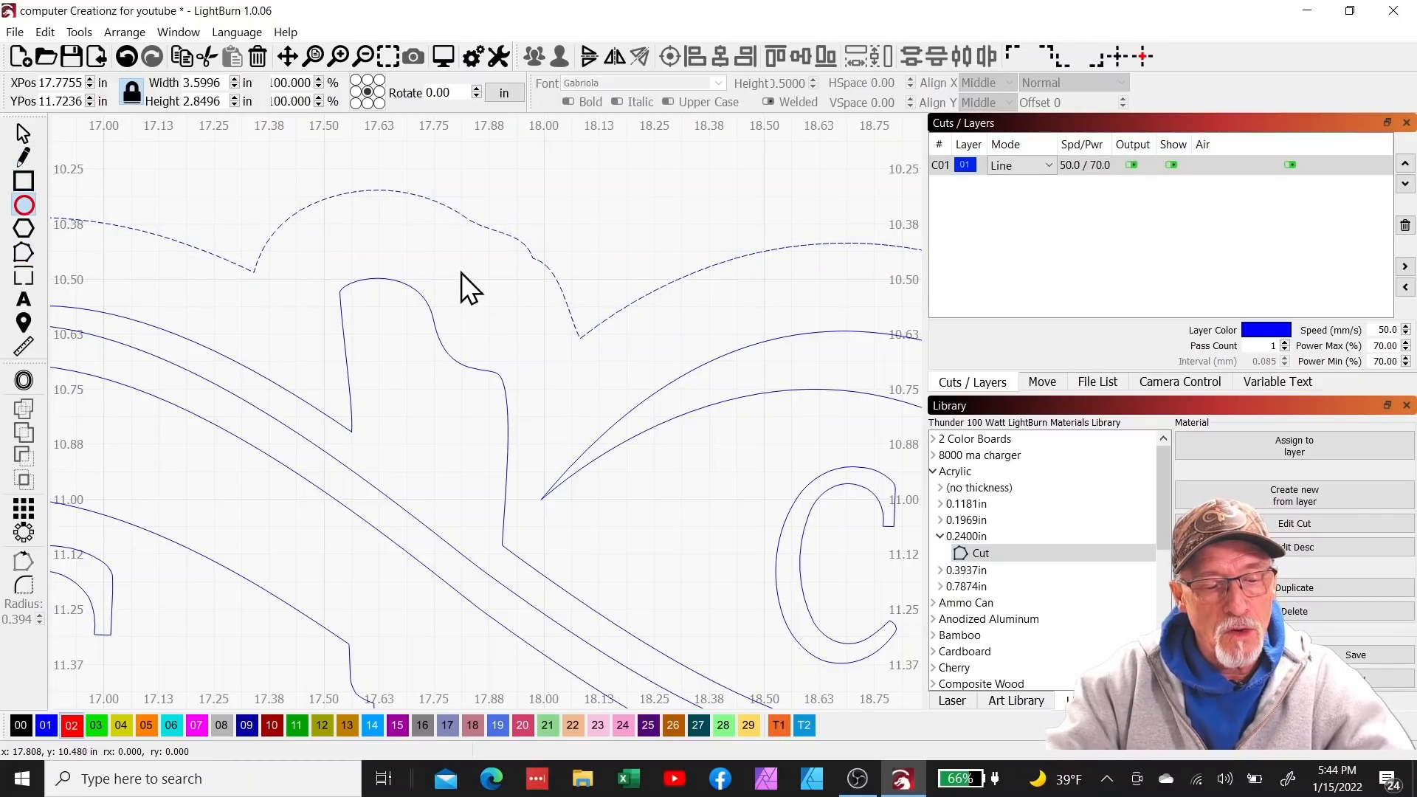
drag(461, 274, 515, 329)
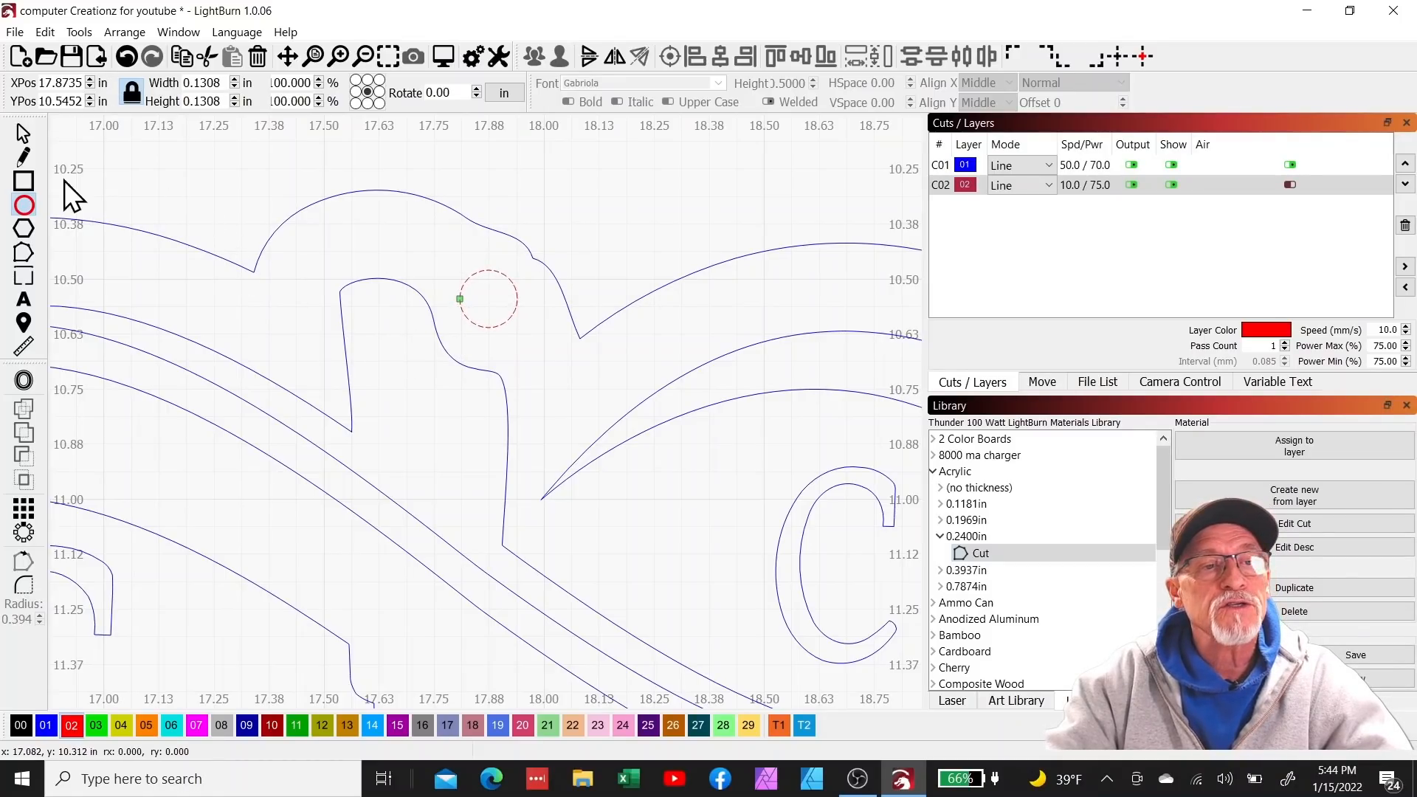
click(20, 135)
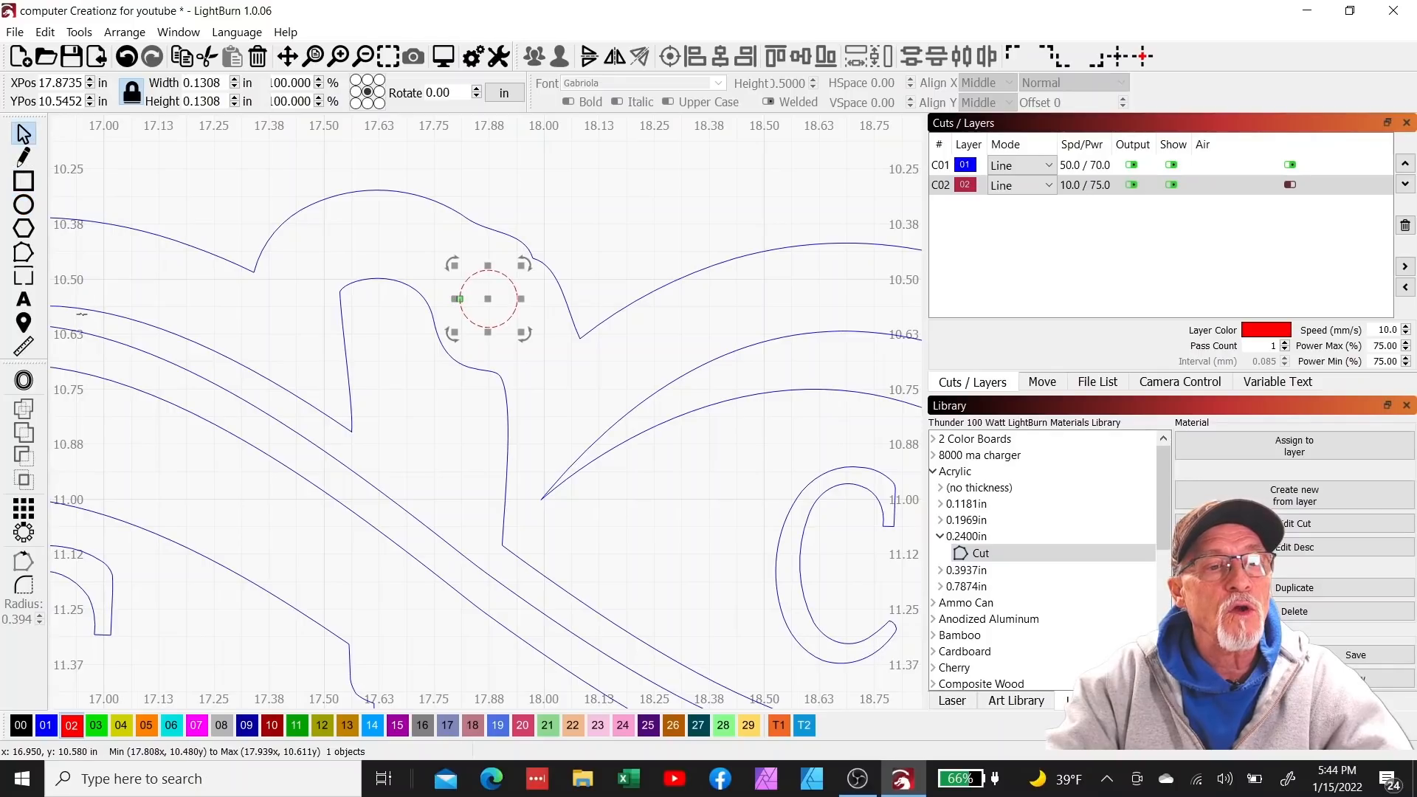
- Smooth the kink in the outer outline beside the small circle by adjusting the node and its two curve handles
click(24, 253)
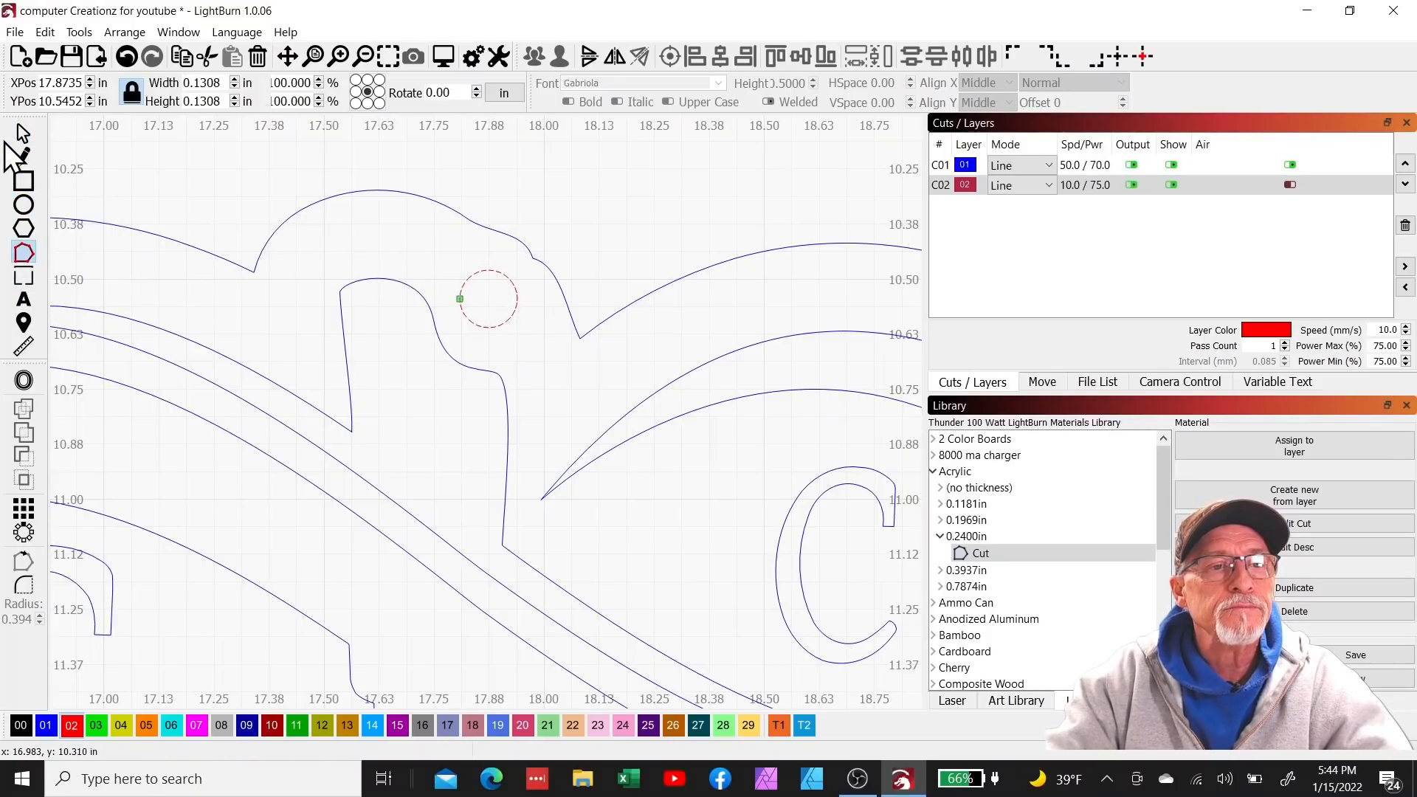
click(24, 136)
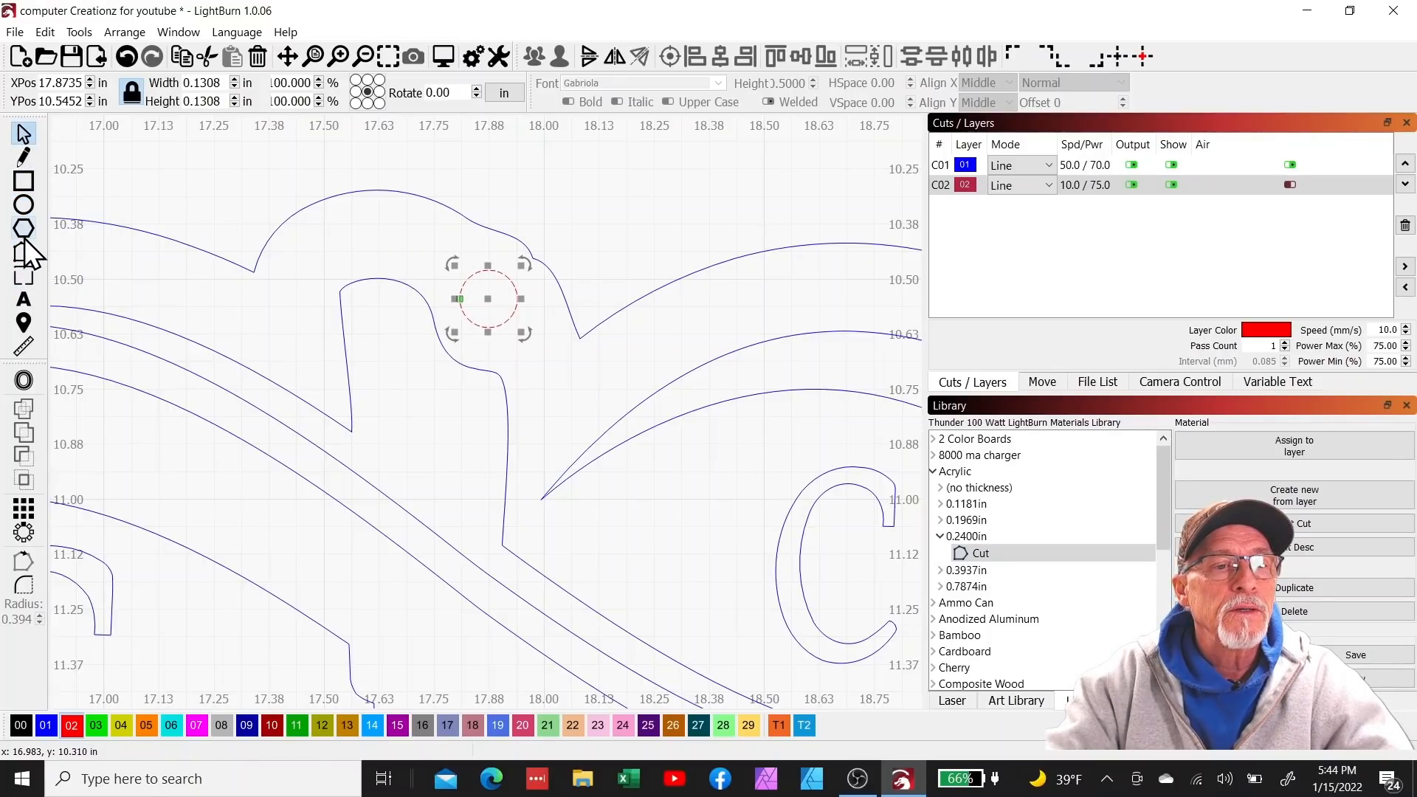
click(484, 226)
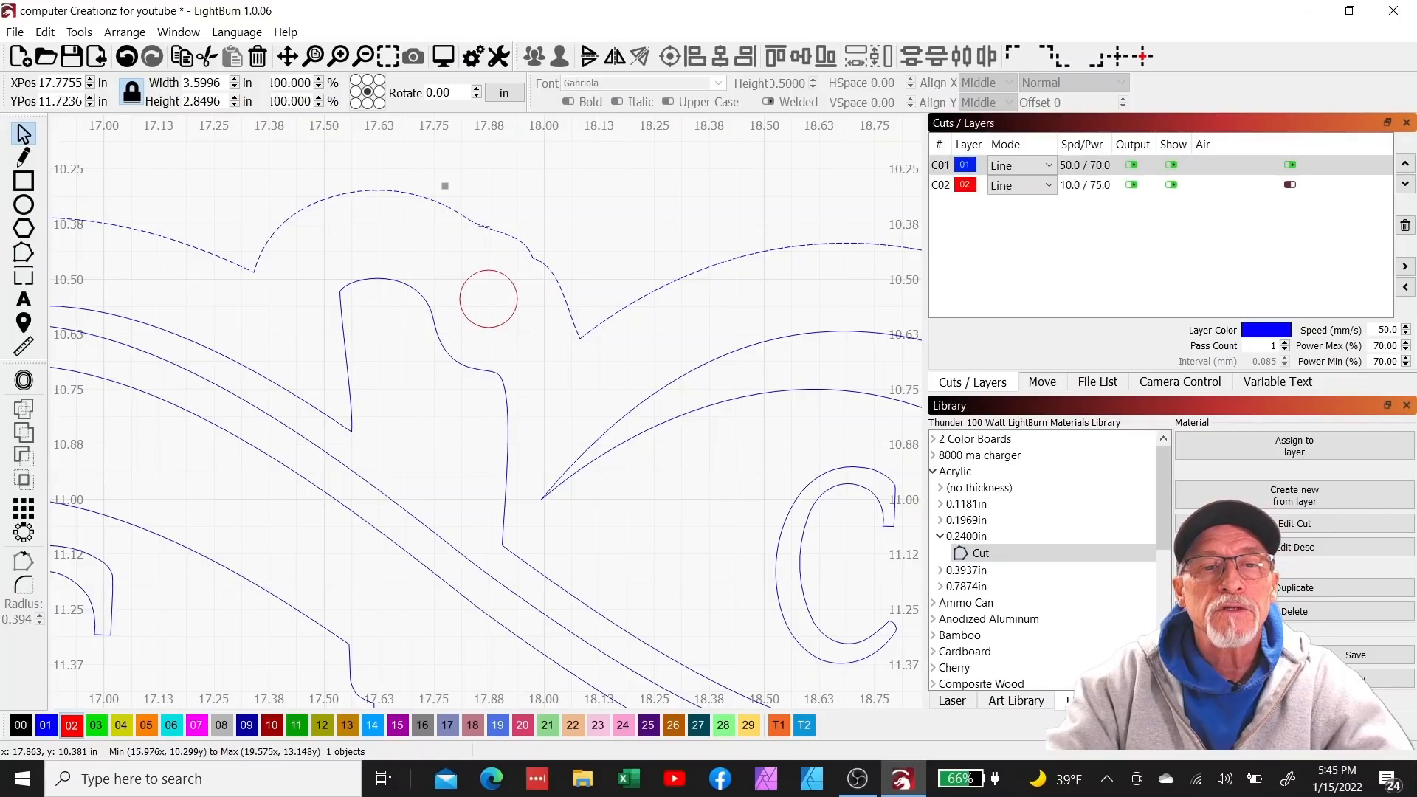
click(30, 259)
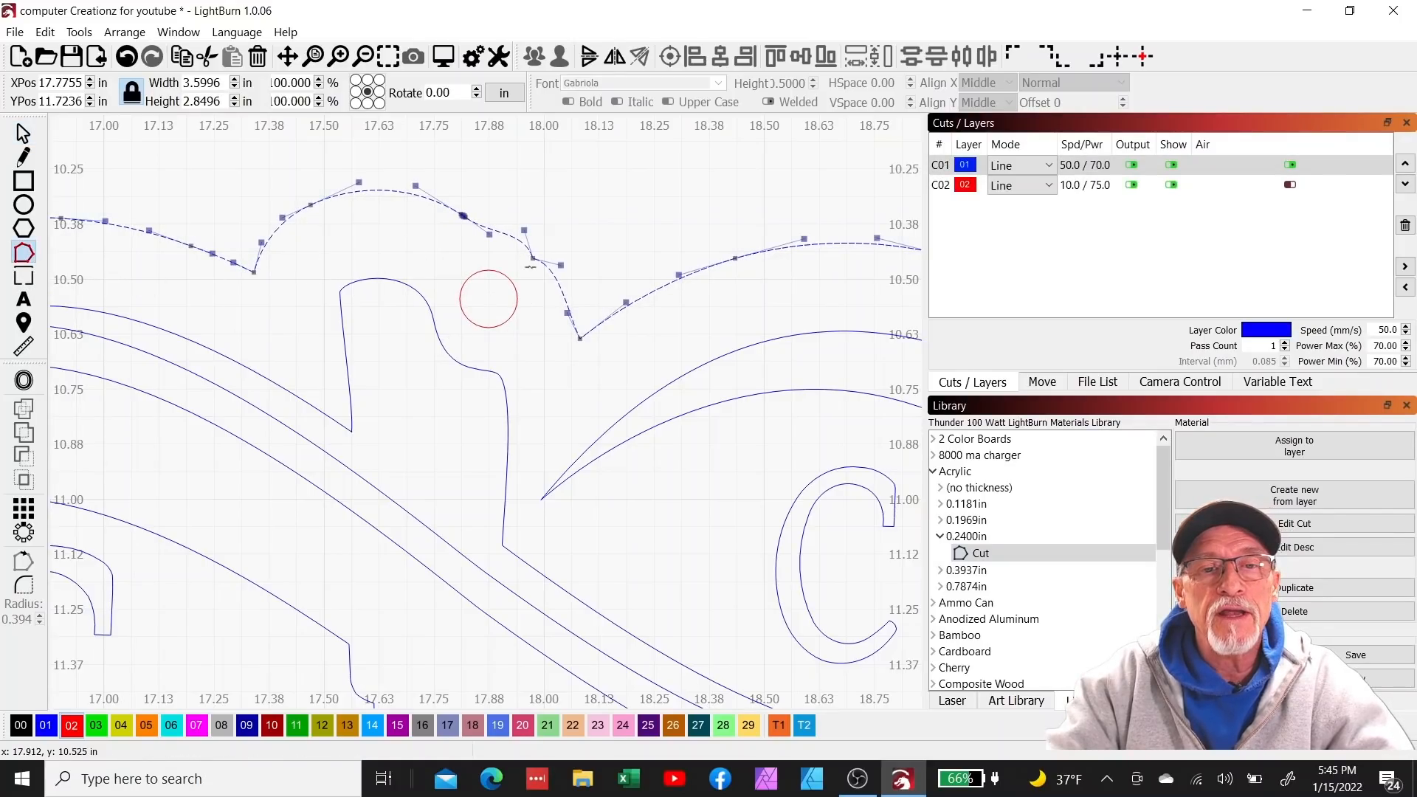
scroll(531, 279, up, 4)
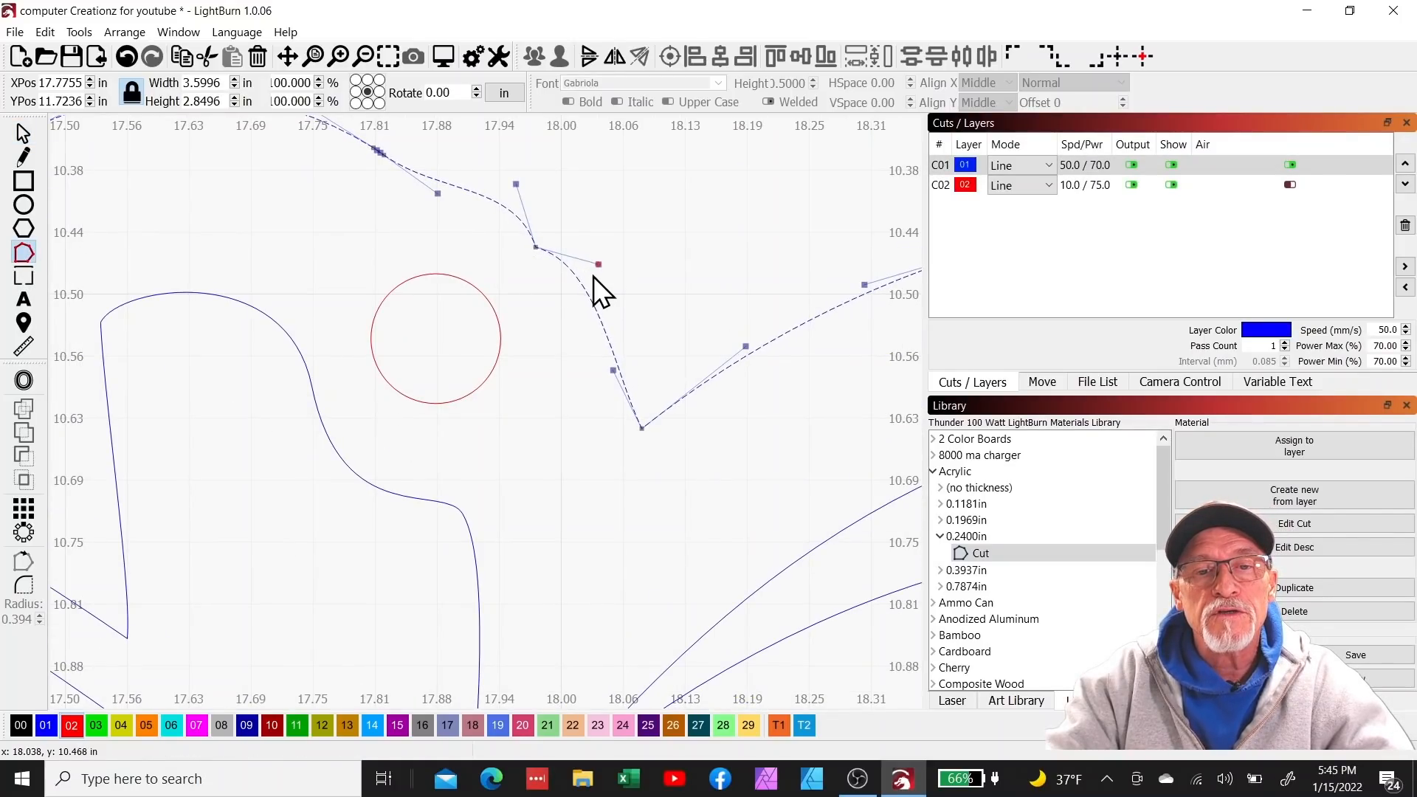
drag(598, 263, 575, 287)
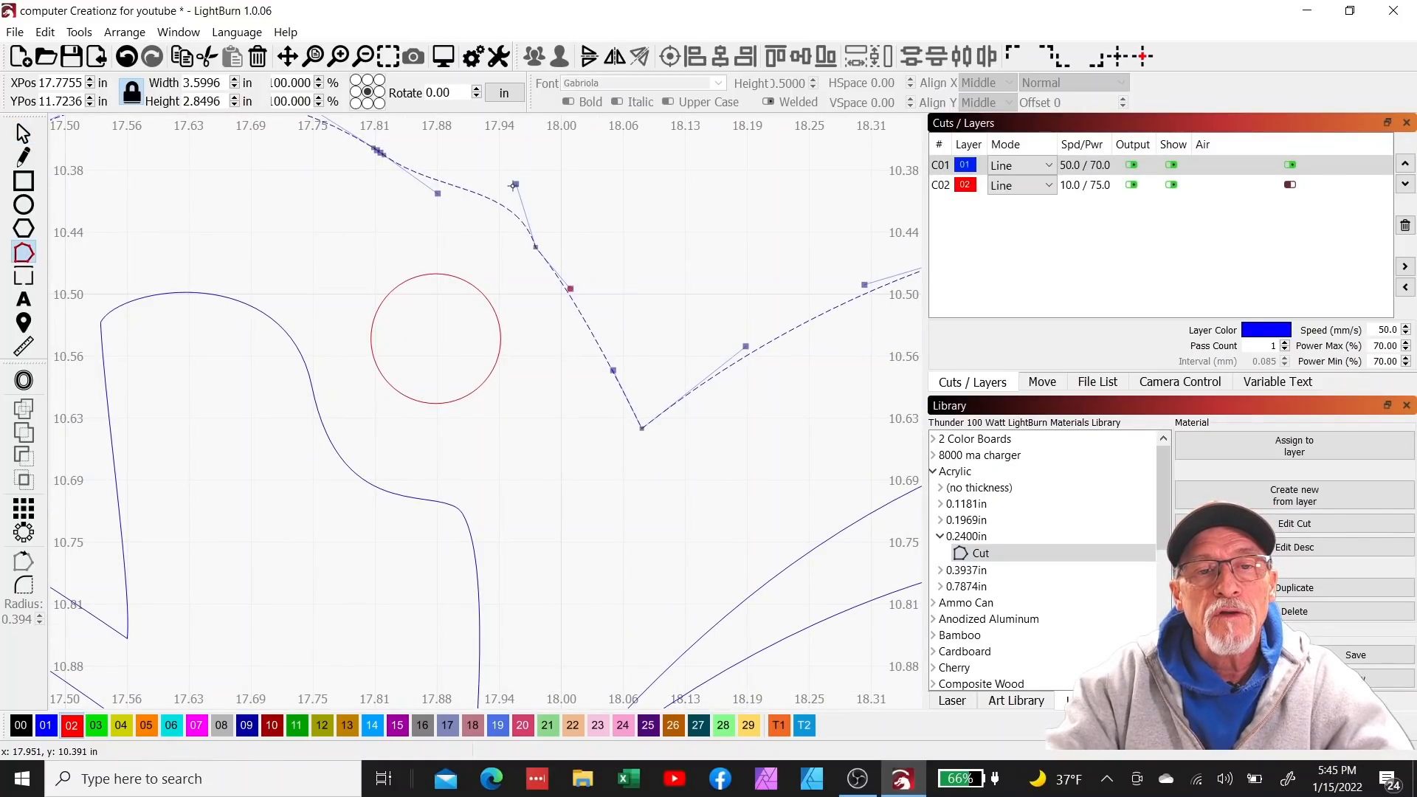
drag(516, 184, 486, 200)
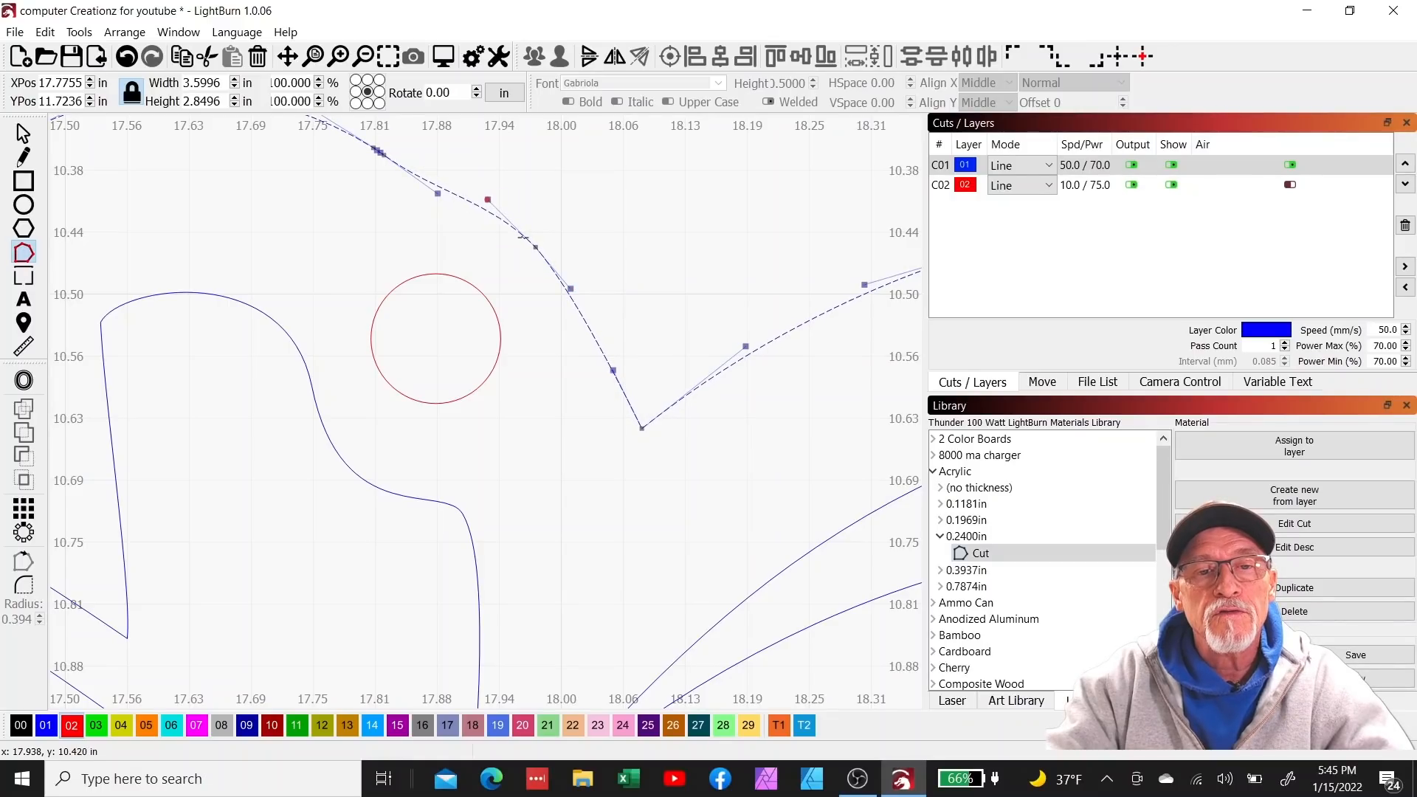
drag(535, 248, 542, 240)
scroll(452, 446, down, 10)
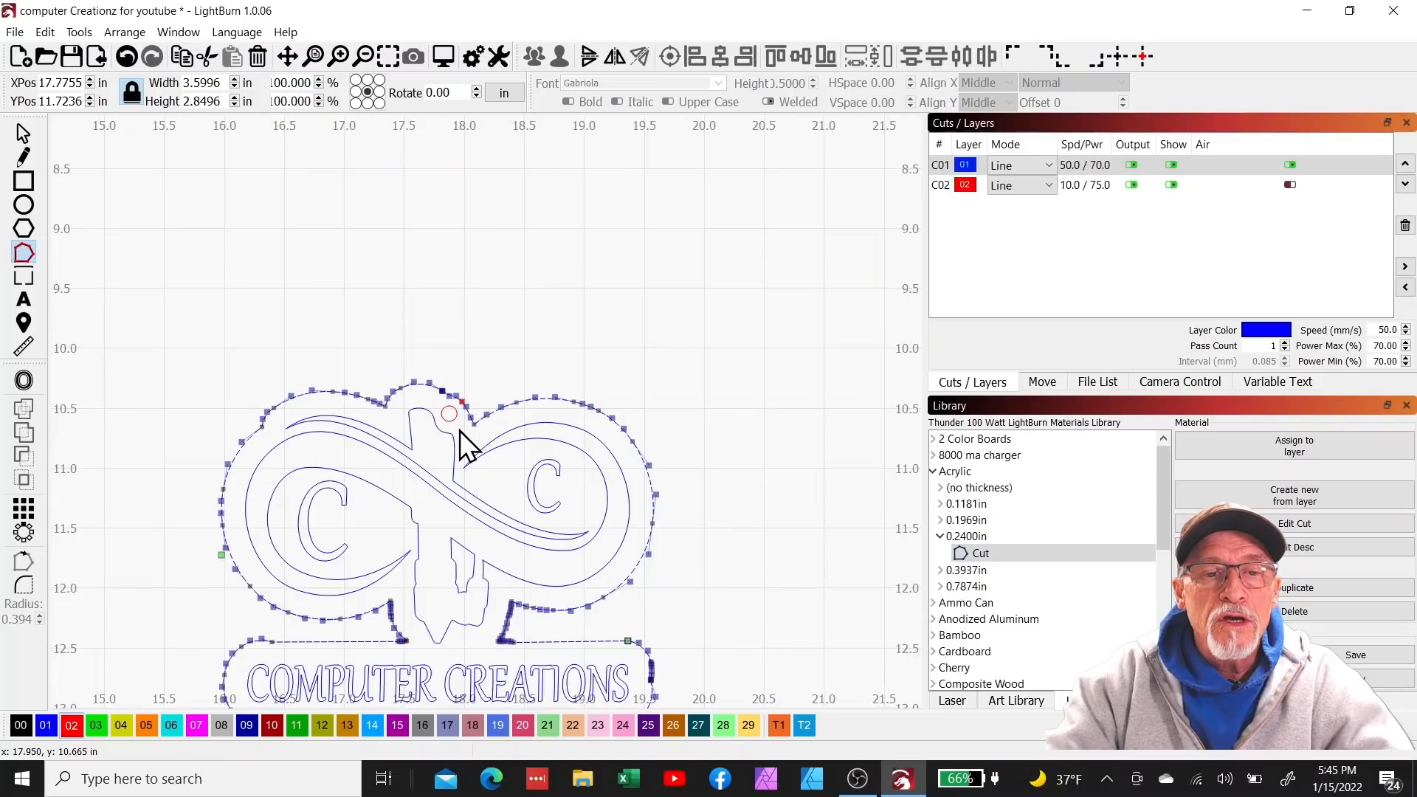
scroll(460, 430, up, 3)
drag(463, 423, 591, 196)
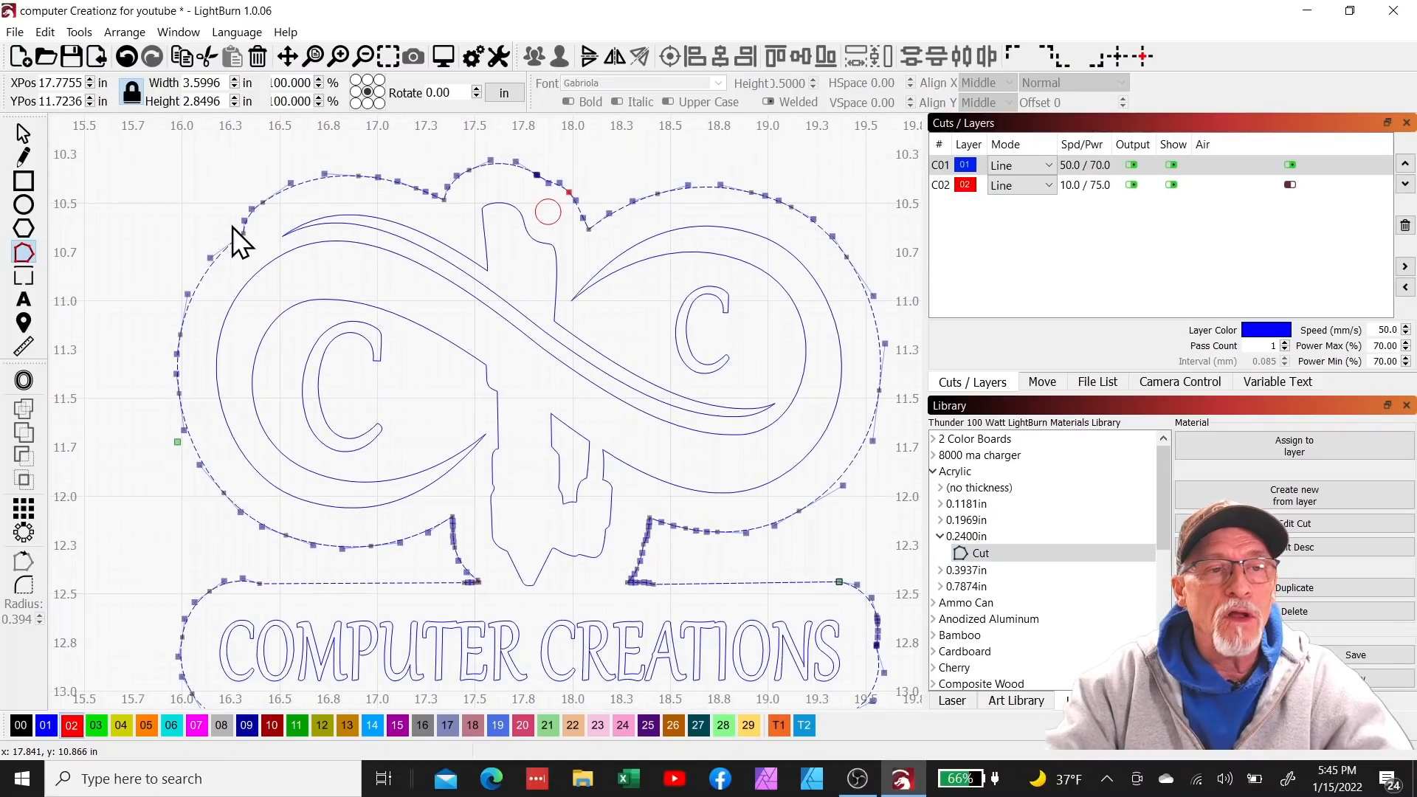
key(Escape)
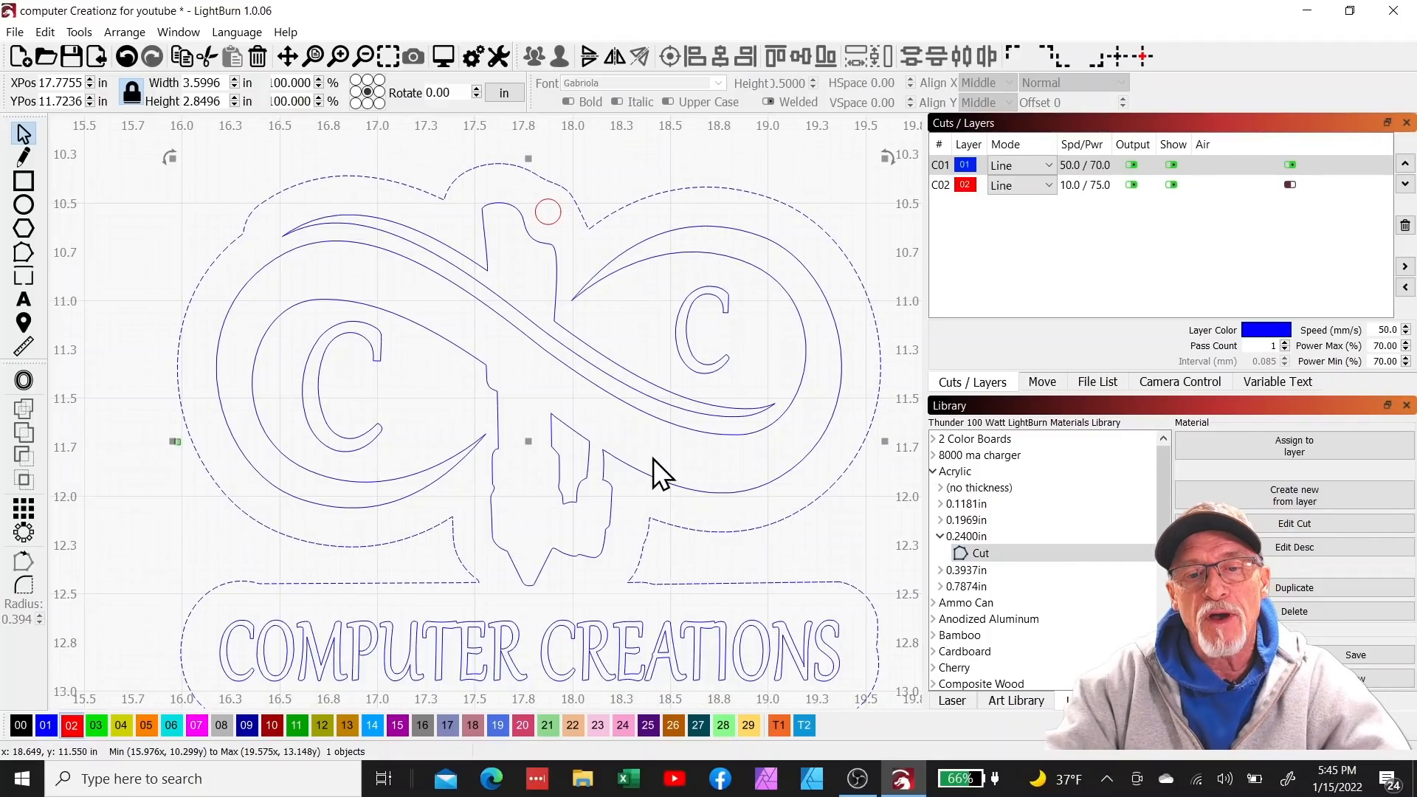
- Assign the outer outline to red layer 02 and group it with the small circle
drag(544, 472, 516, 437)
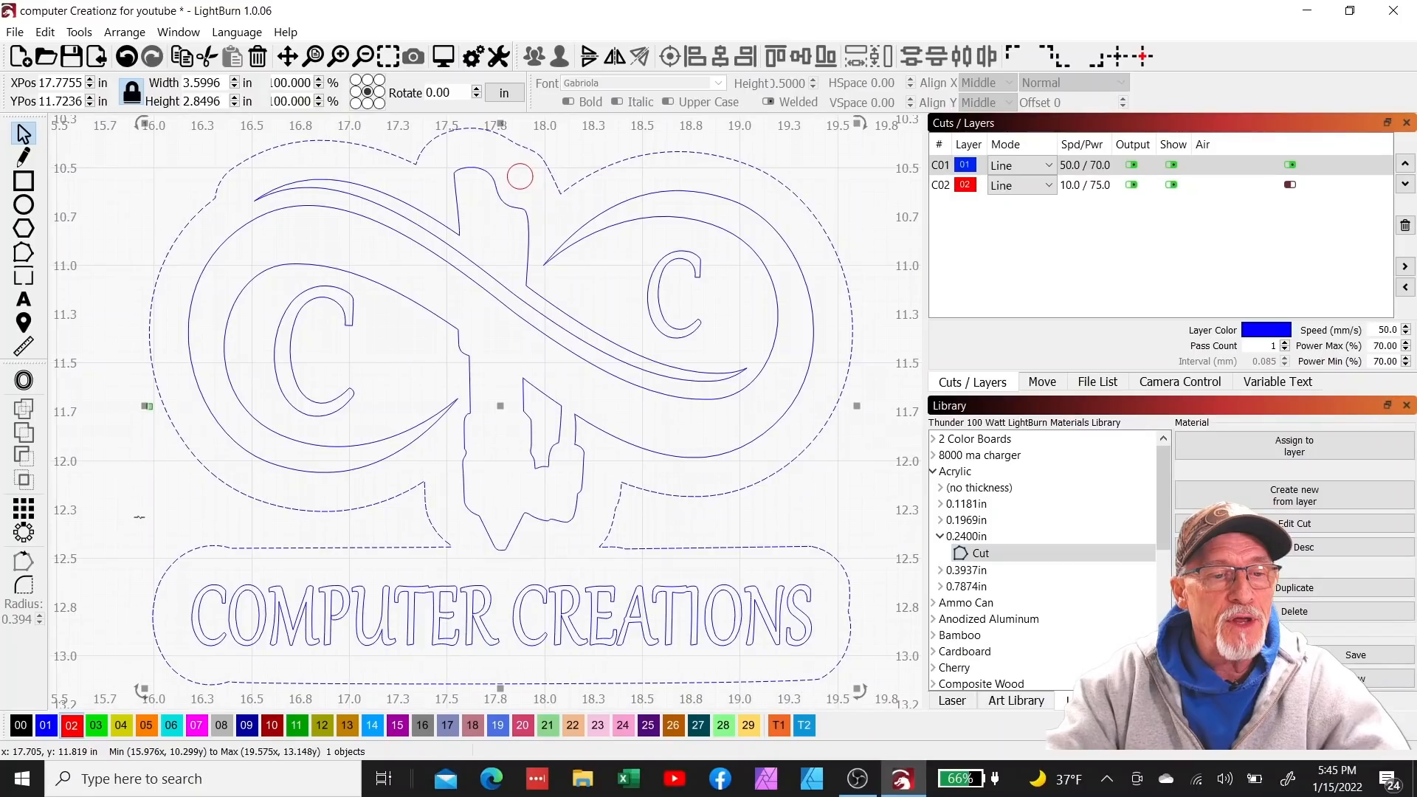
click(68, 731)
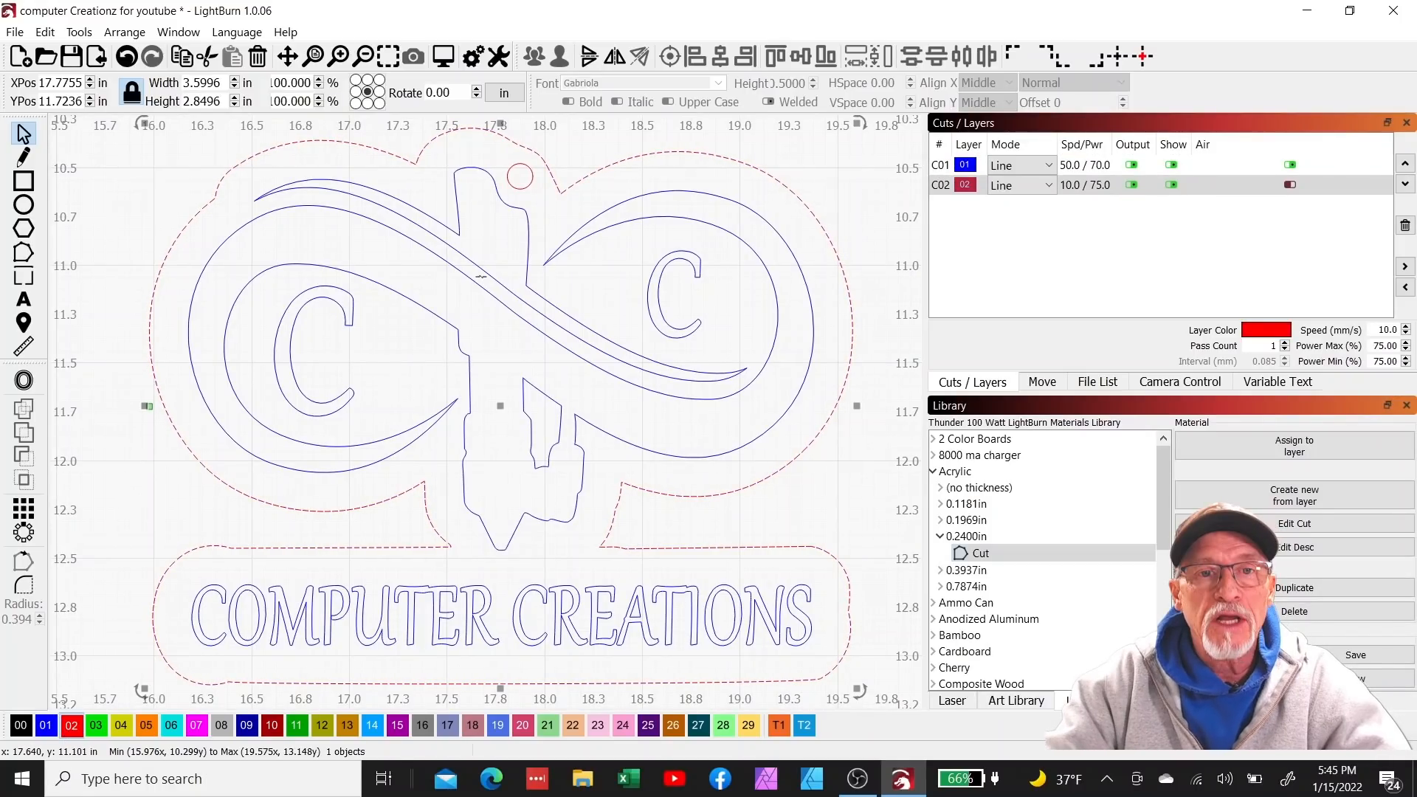
shift+click(520, 188)
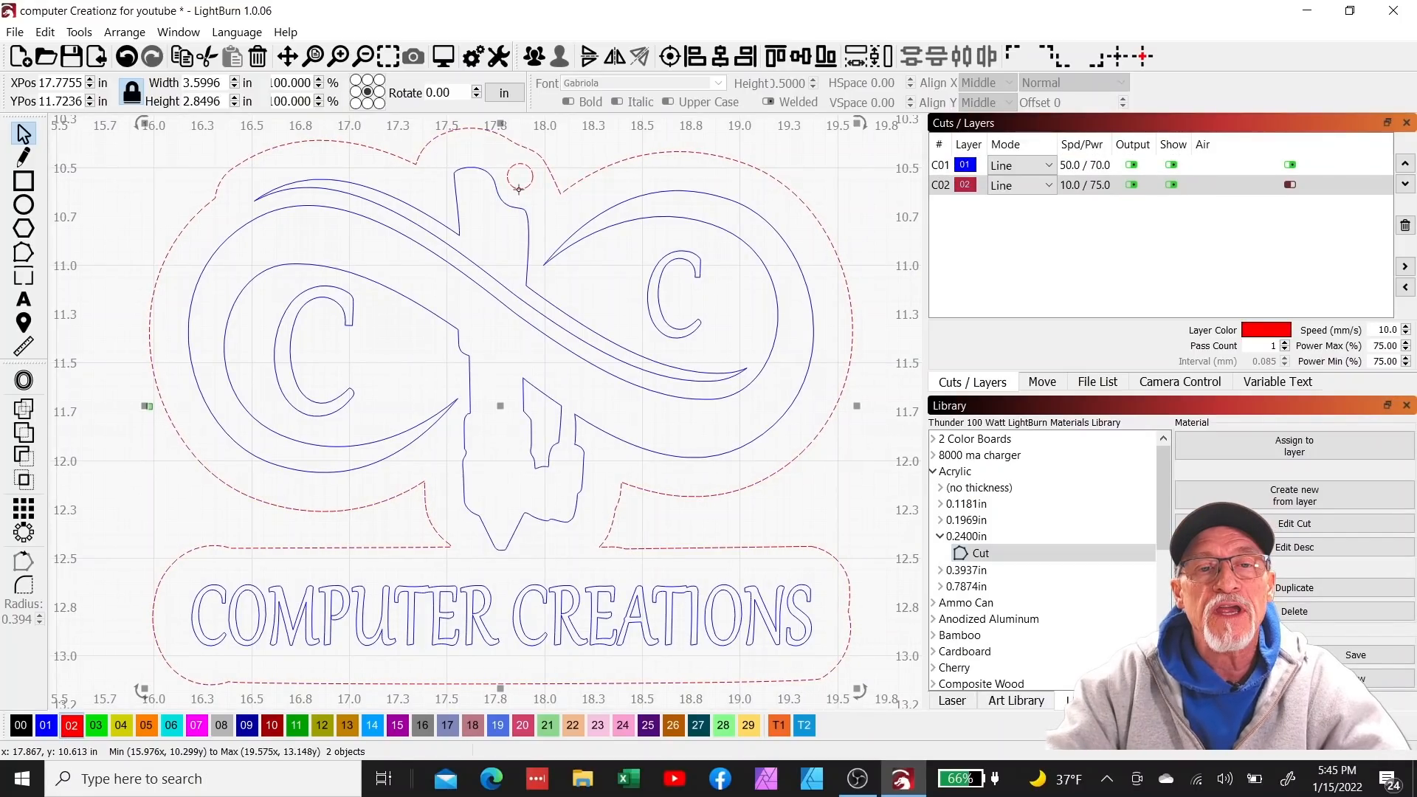
click(524, 61)
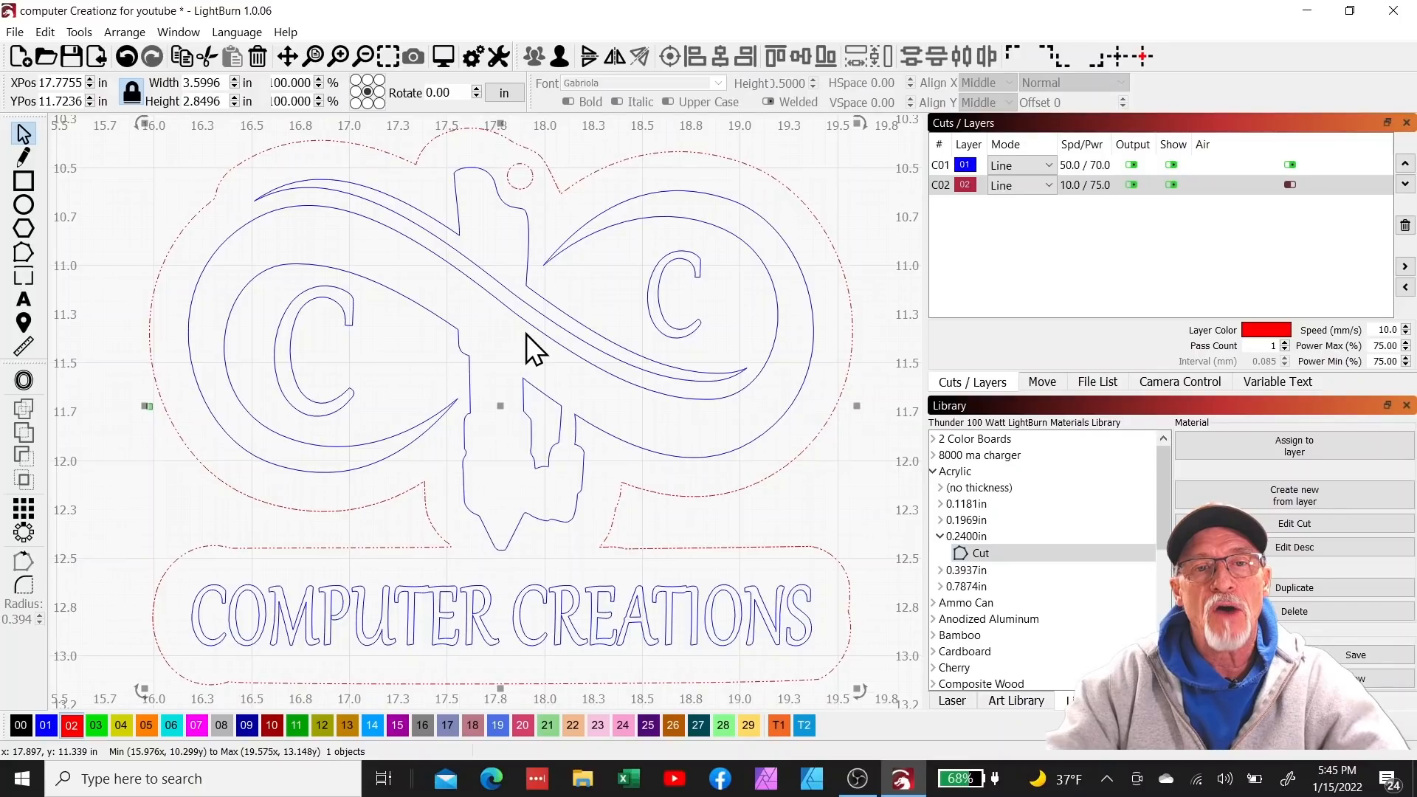
click(621, 287)
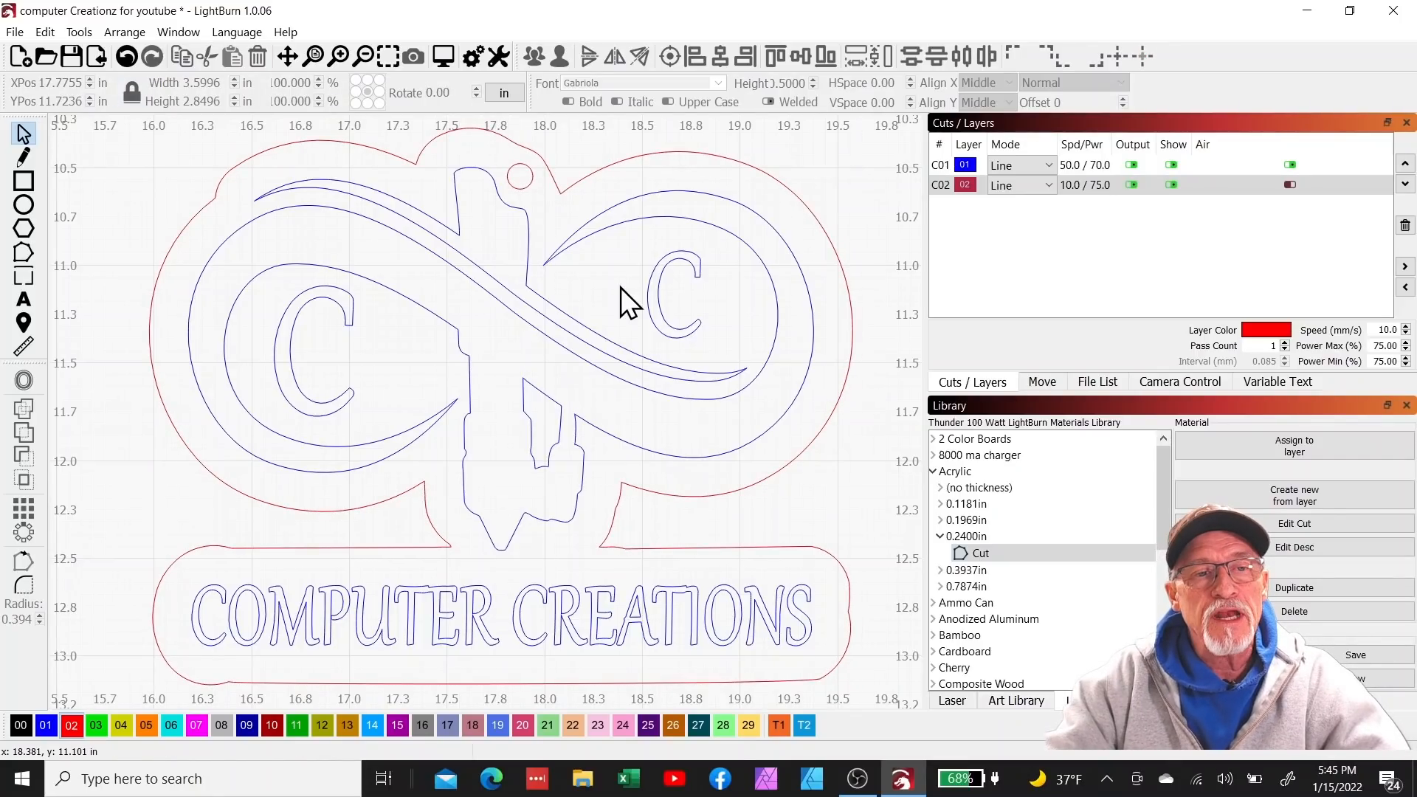
- Offset the grouped red outline and hole outward by 0.05 in with round corners, and assign the result to black layer 00
click(386, 150)
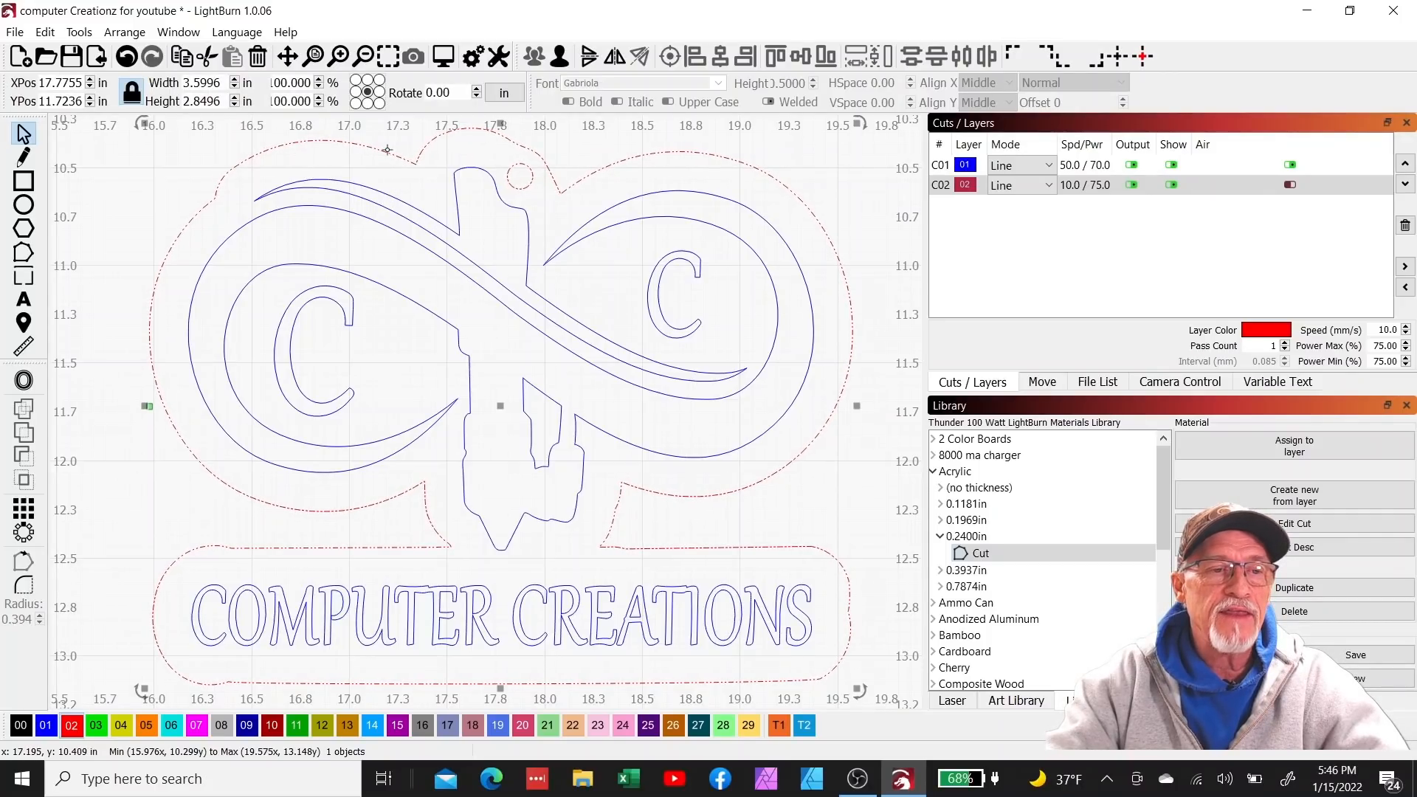
click(23, 380)
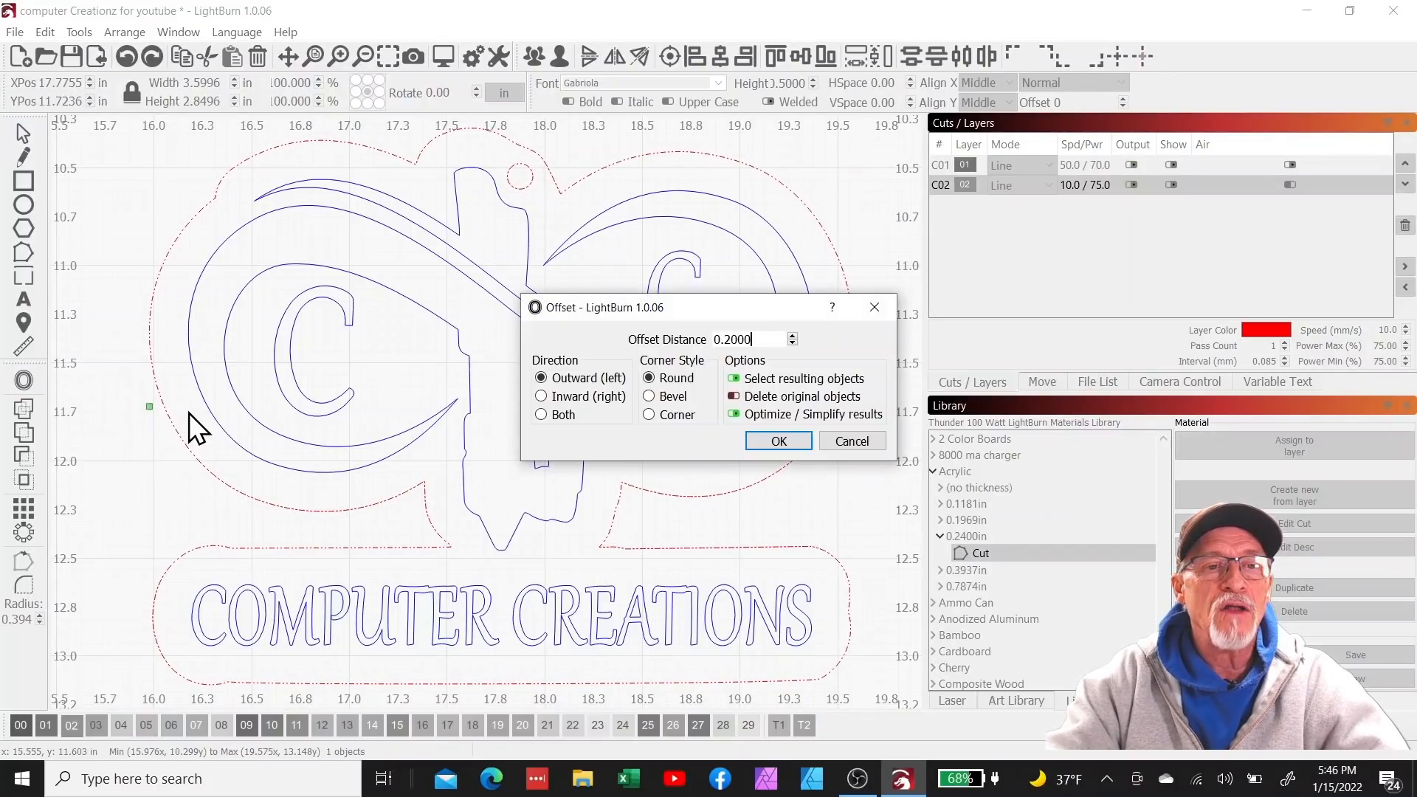
drag(725, 339, 767, 340)
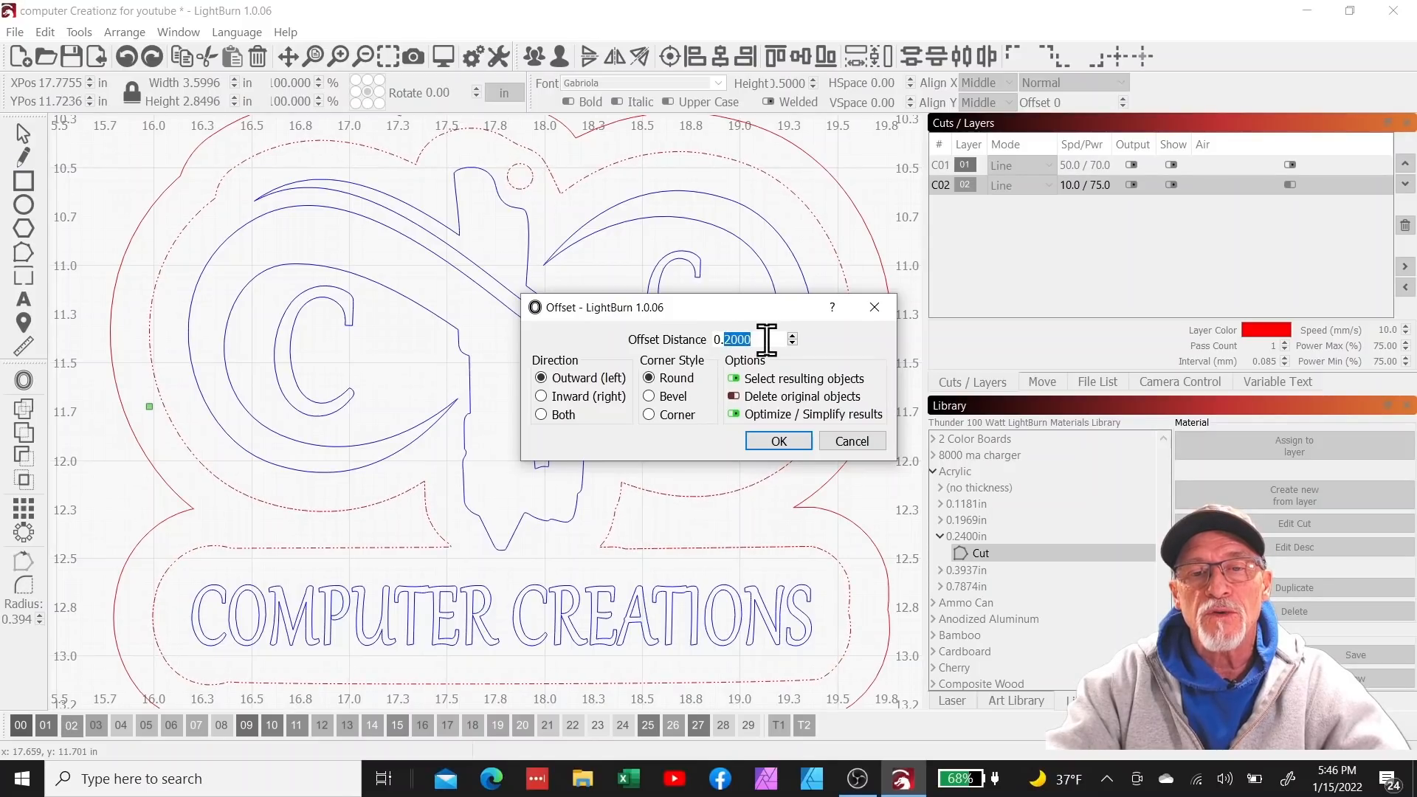
text(1)
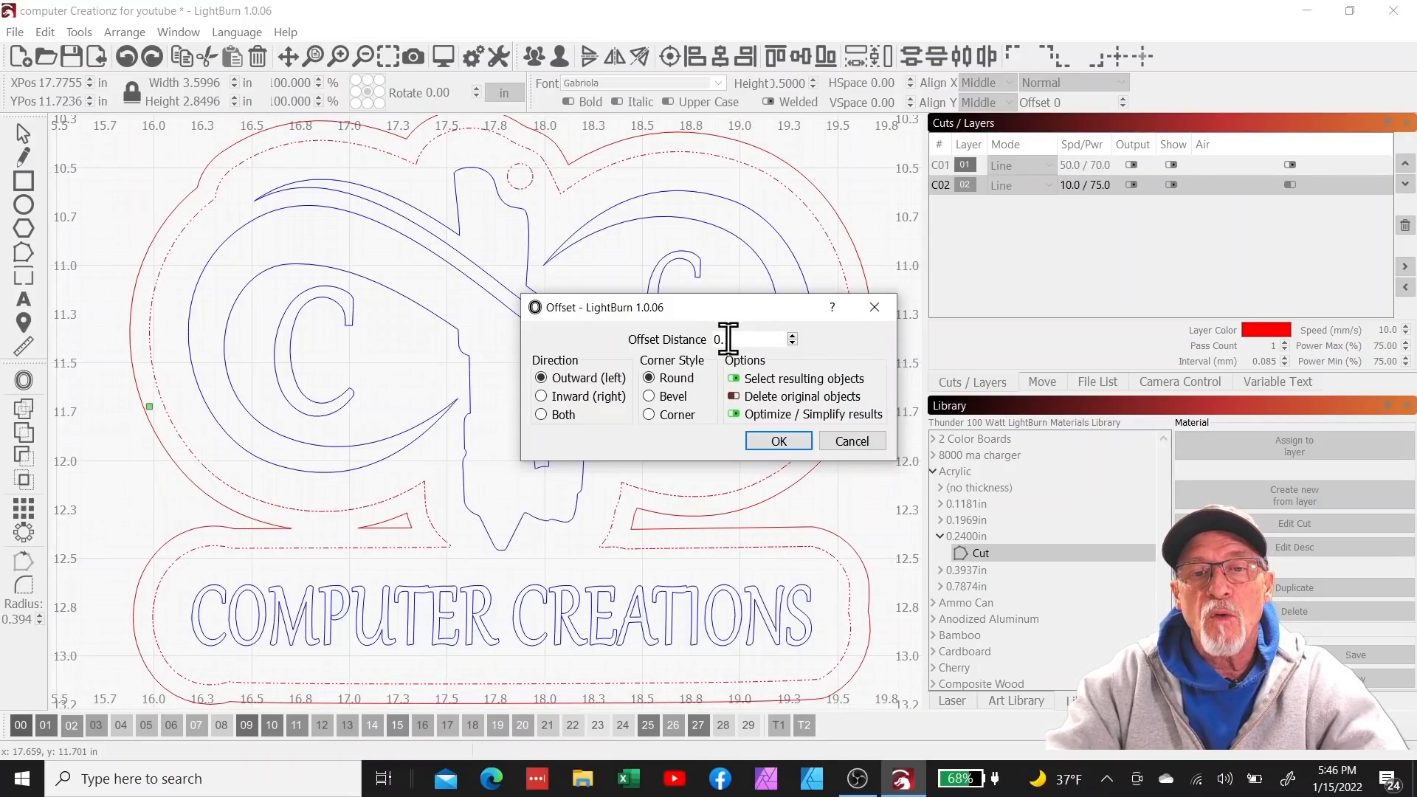
key(BackSpace)
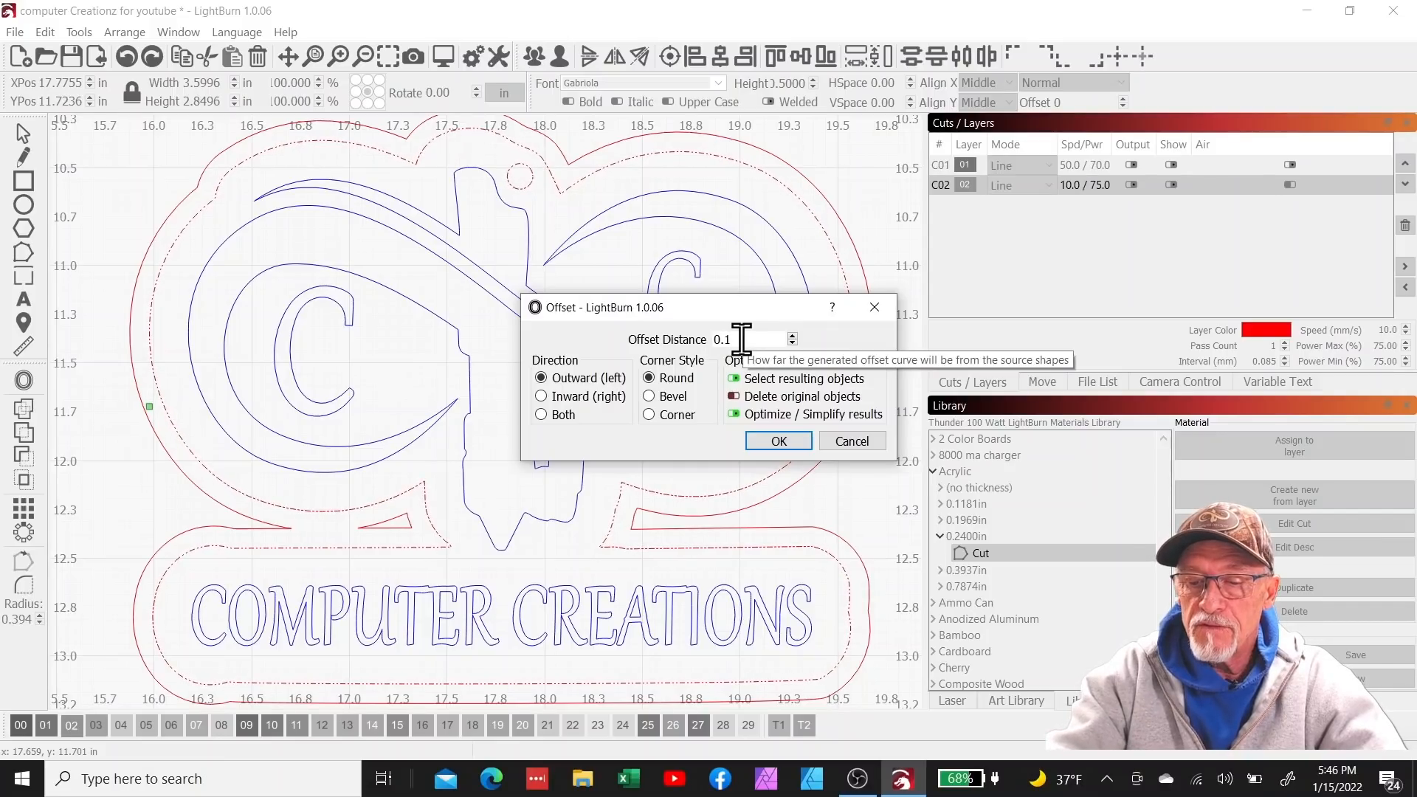
text(05)
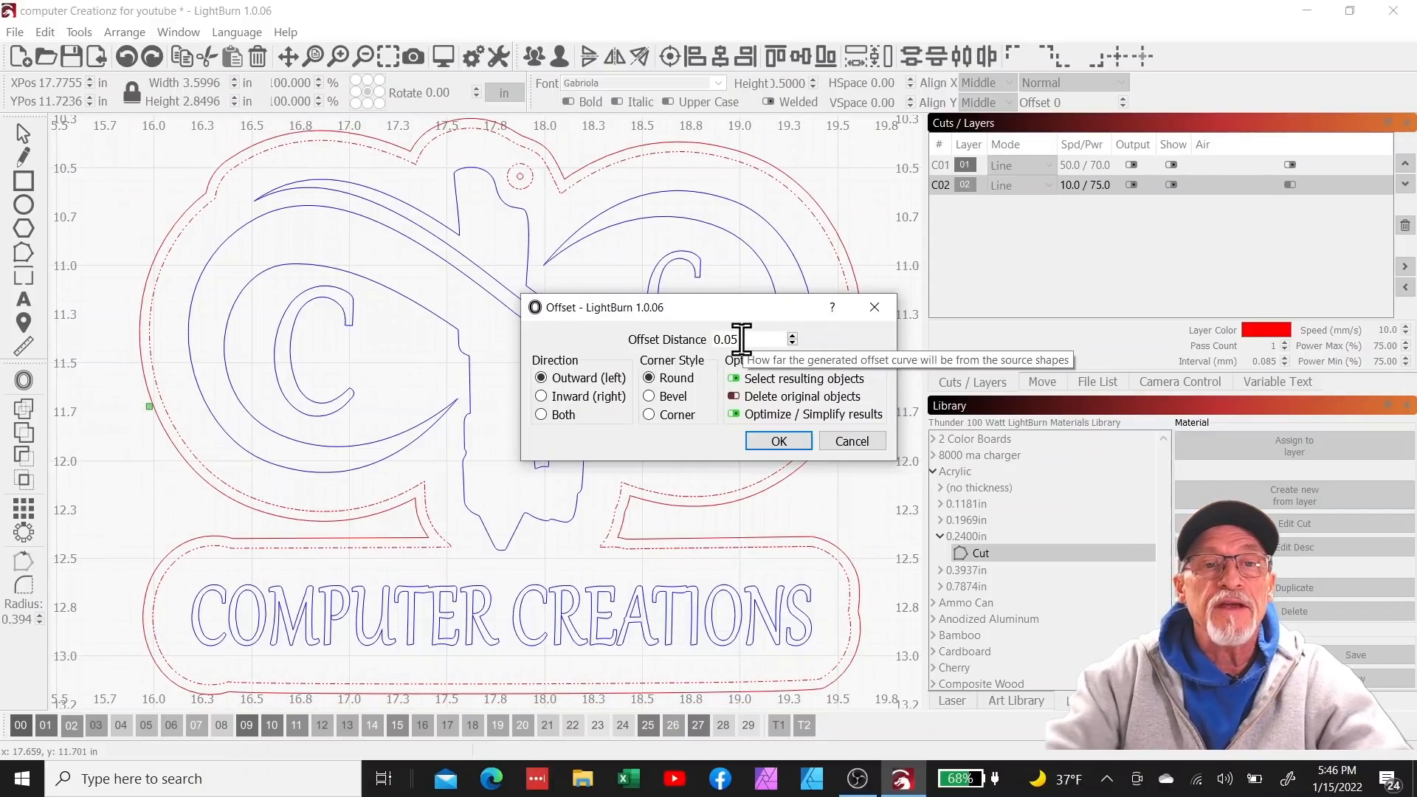
click(778, 441)
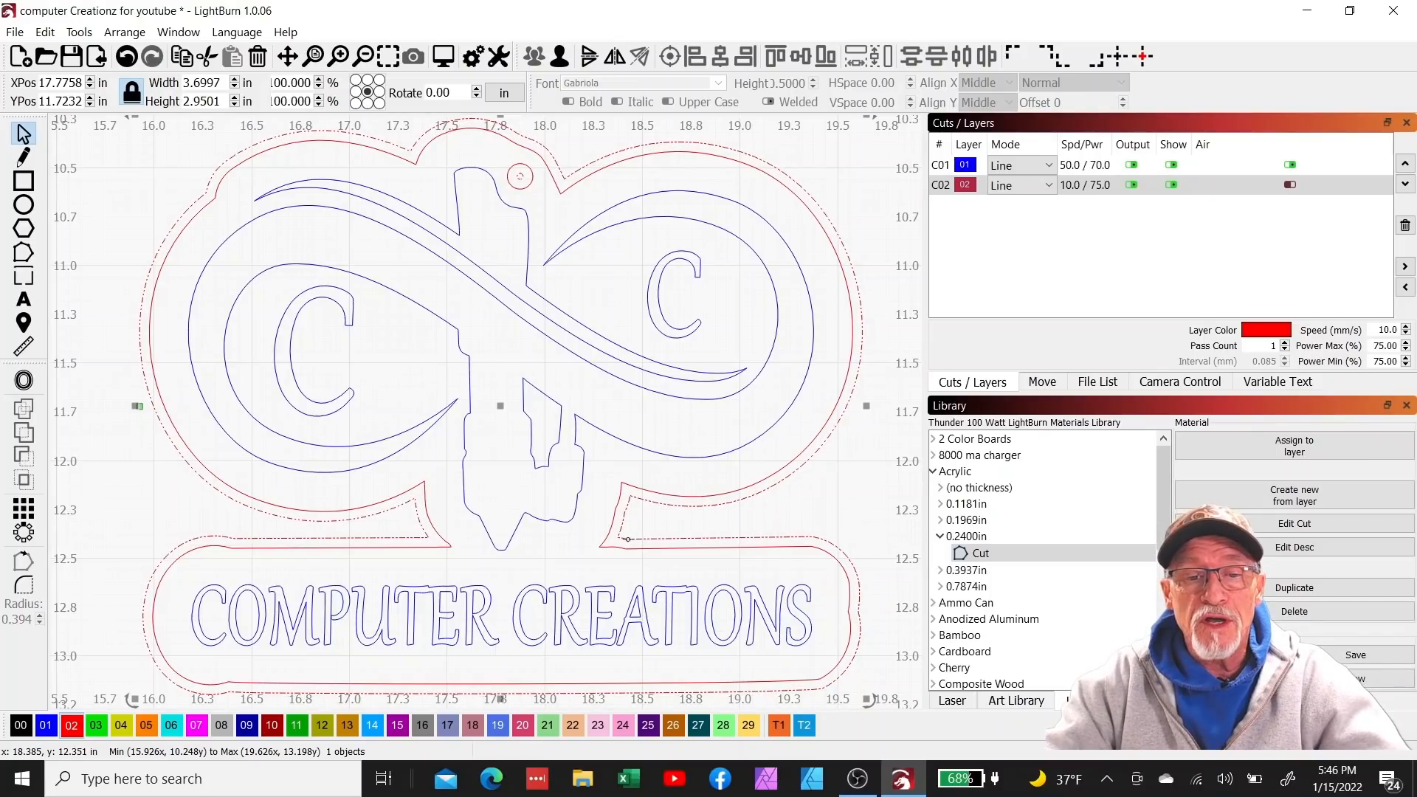
click(20, 724)
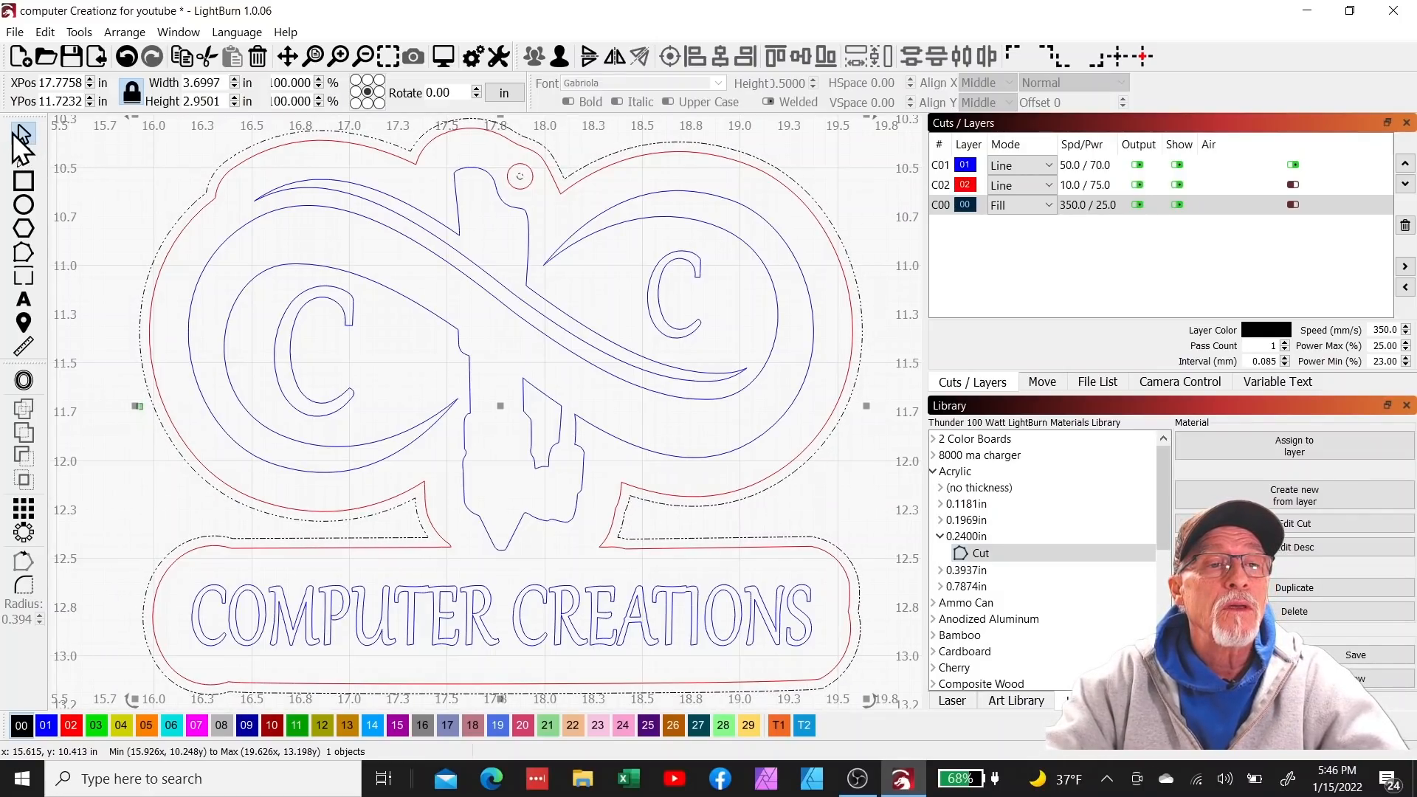
click(149, 193)
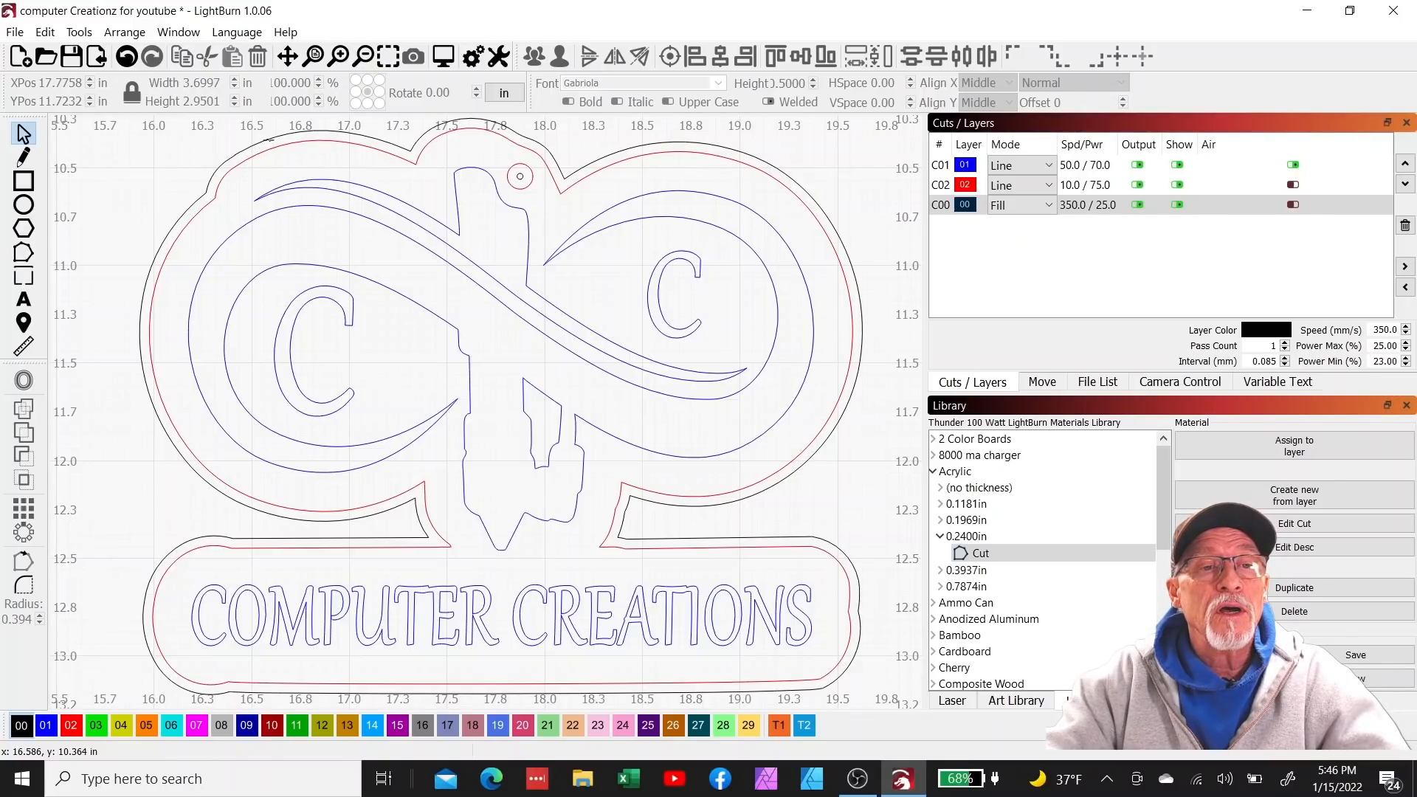
- Ungroup the black offset shapes and delete the tiny black circle inside the red hole
click(612, 159)
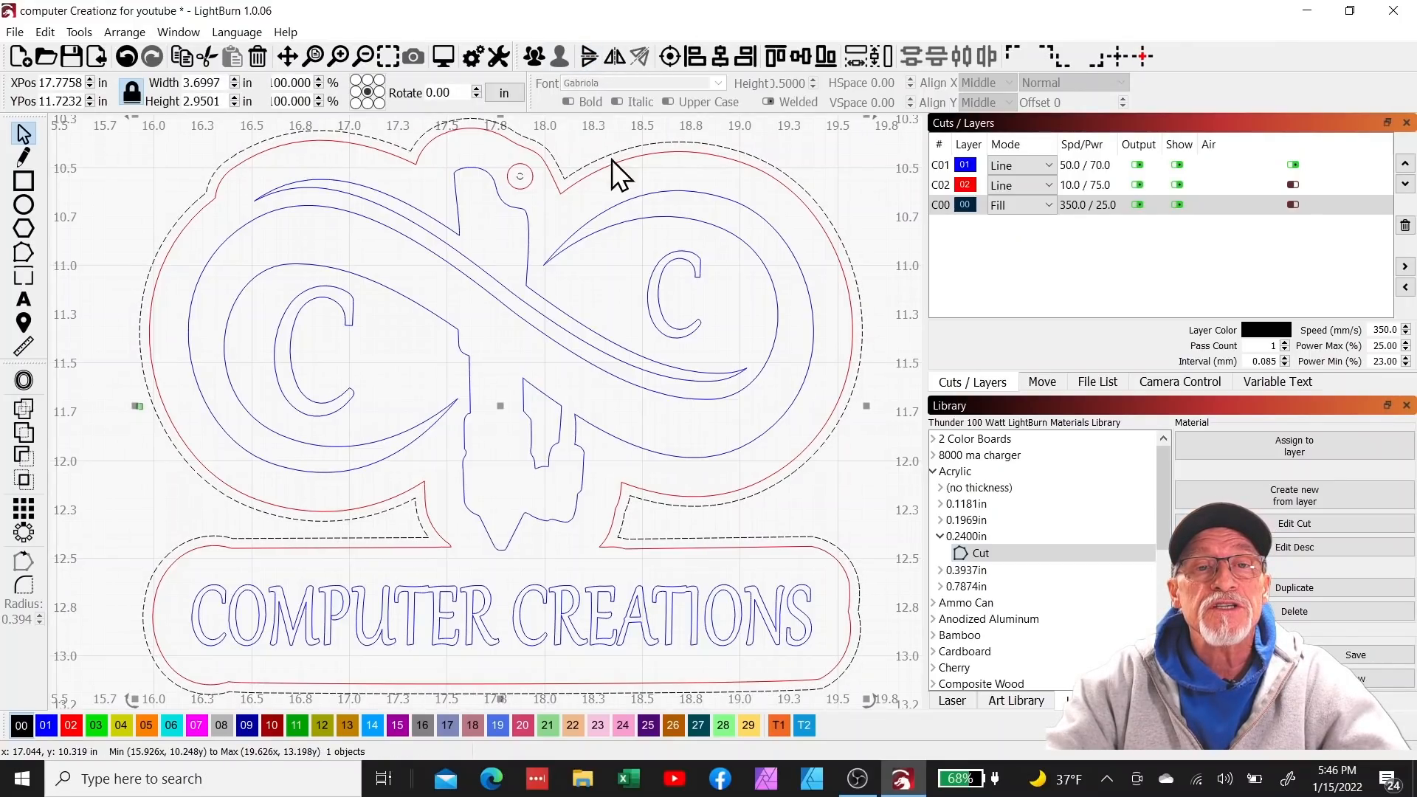
shift+click(521, 171)
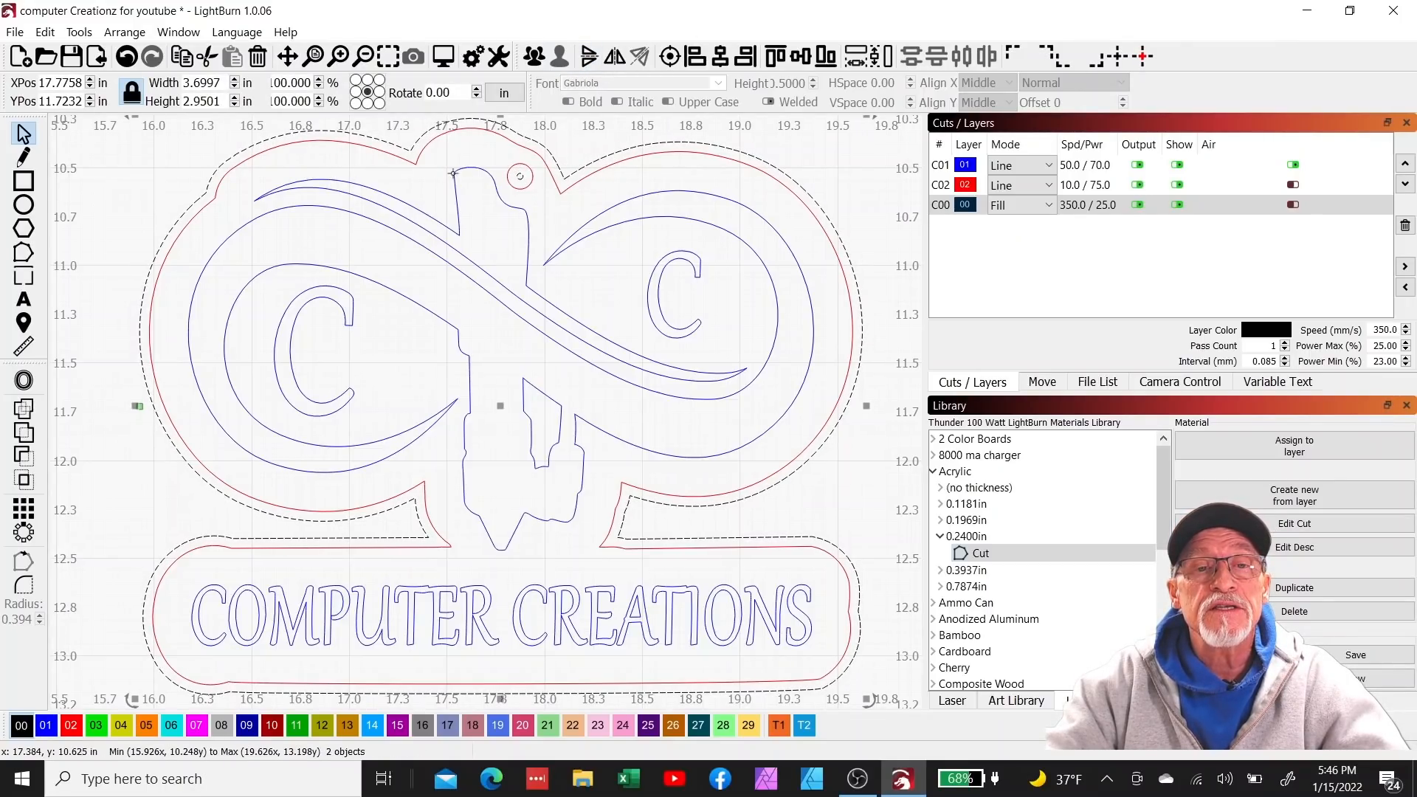
click(506, 186)
click(519, 178)
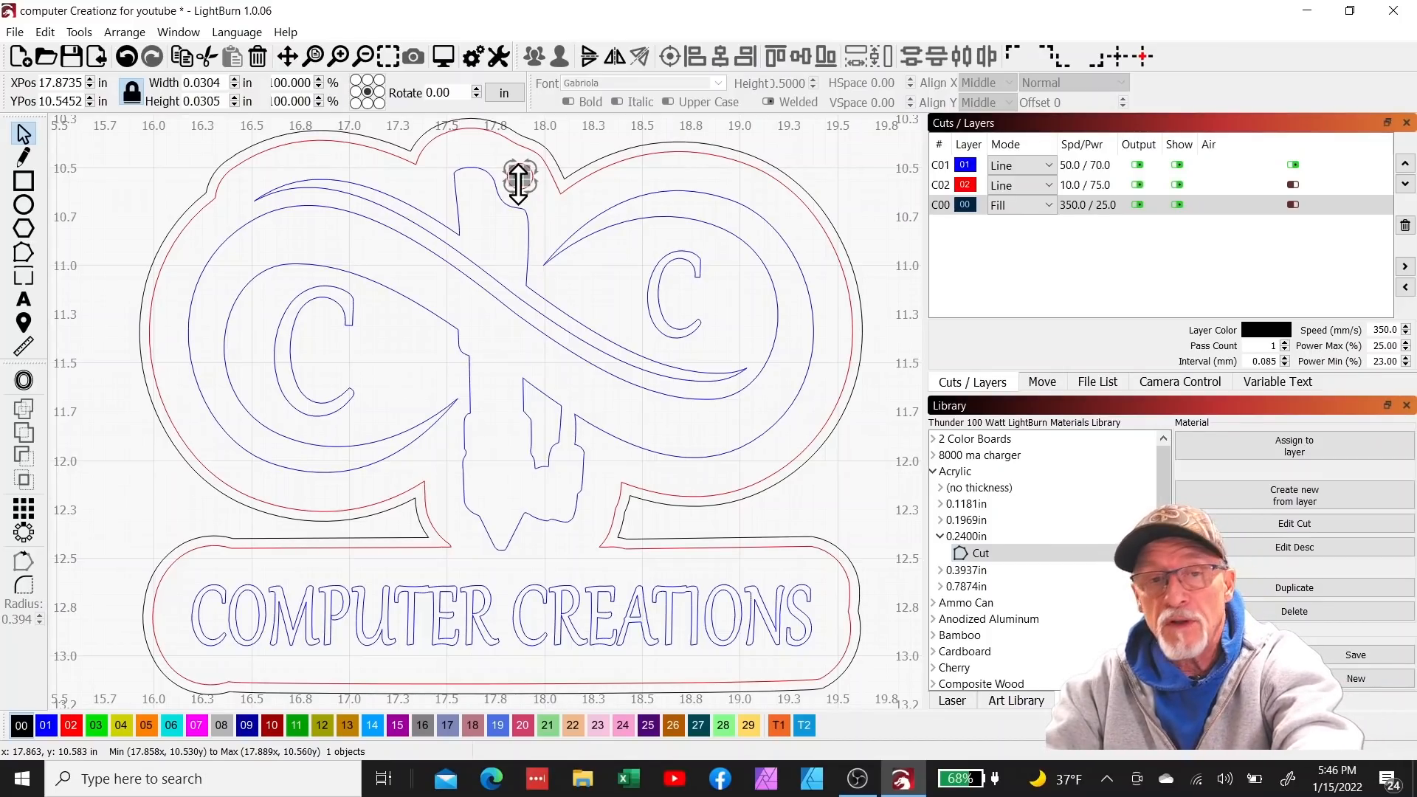
scroll(459, 307, up, 2)
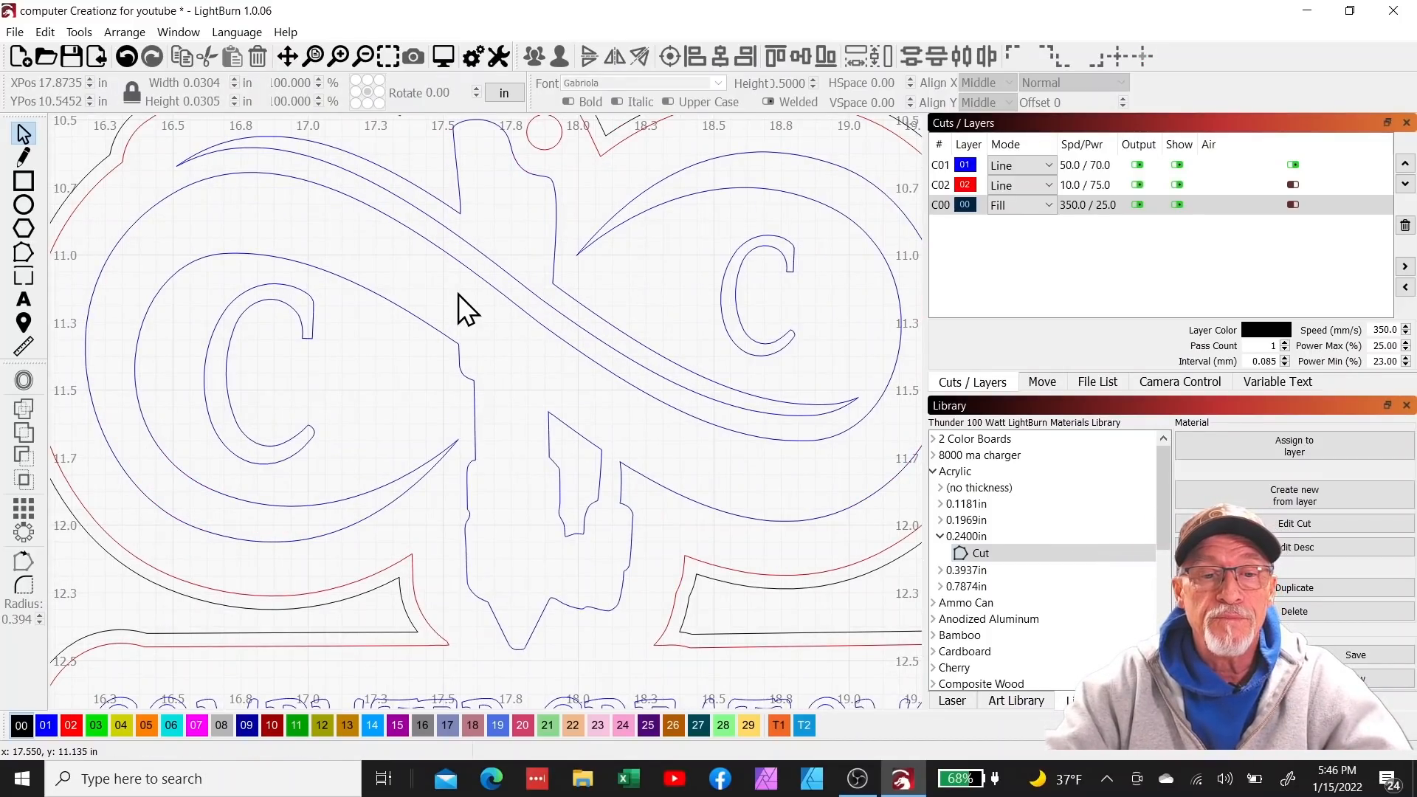
scroll(463, 308, down, 3)
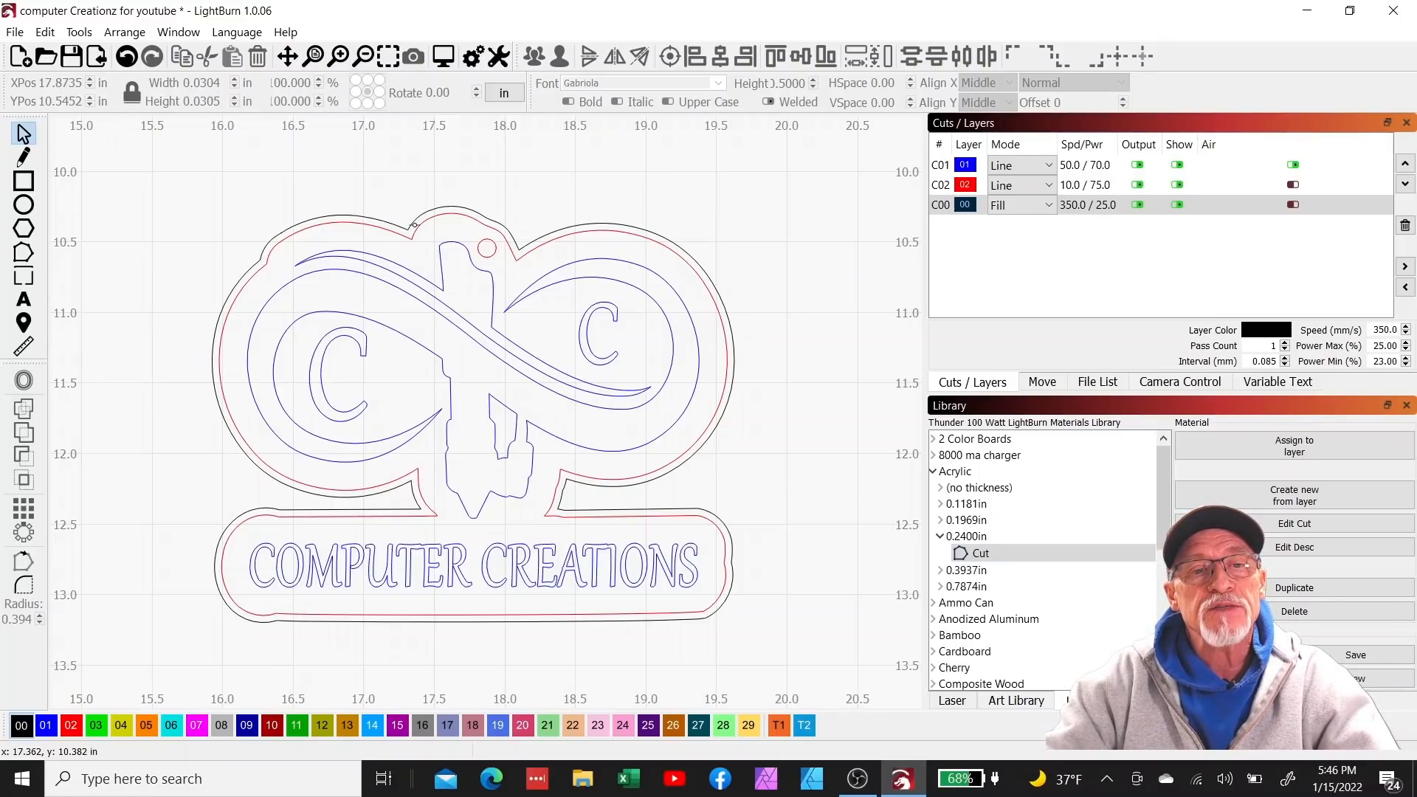
- Assign the blue logo artwork and COMPUTER CREATIONS lettering to black layer 00
click(410, 223)
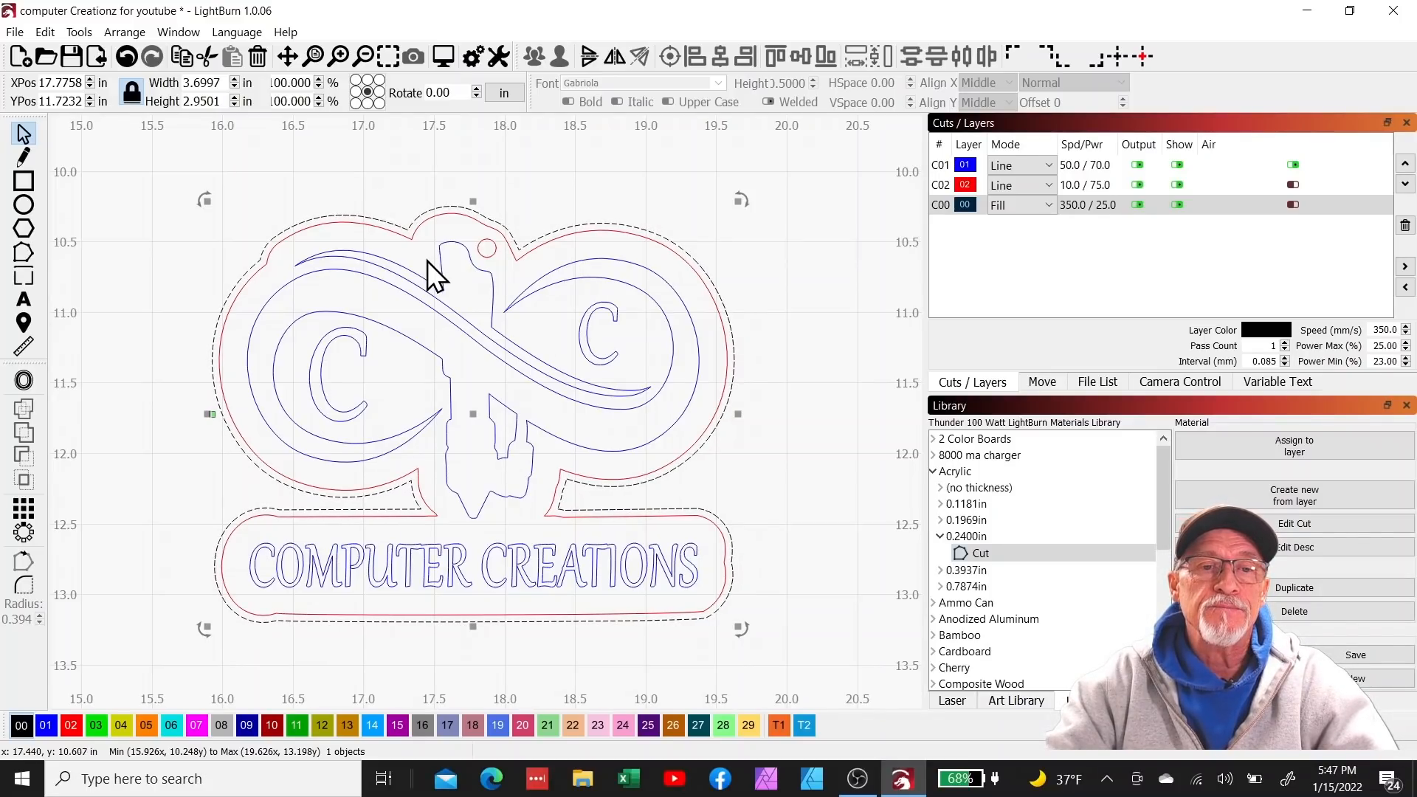
click(441, 270)
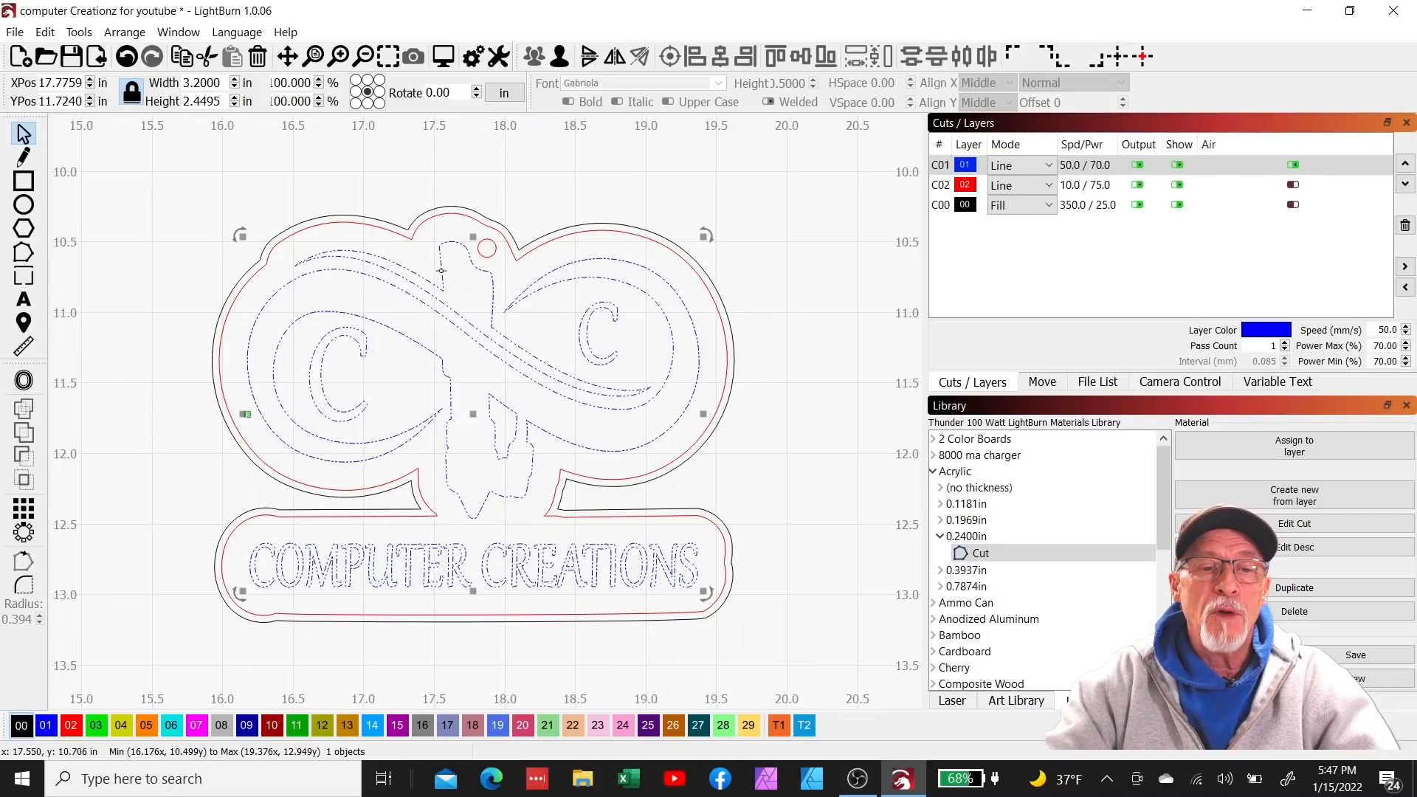
click(15, 731)
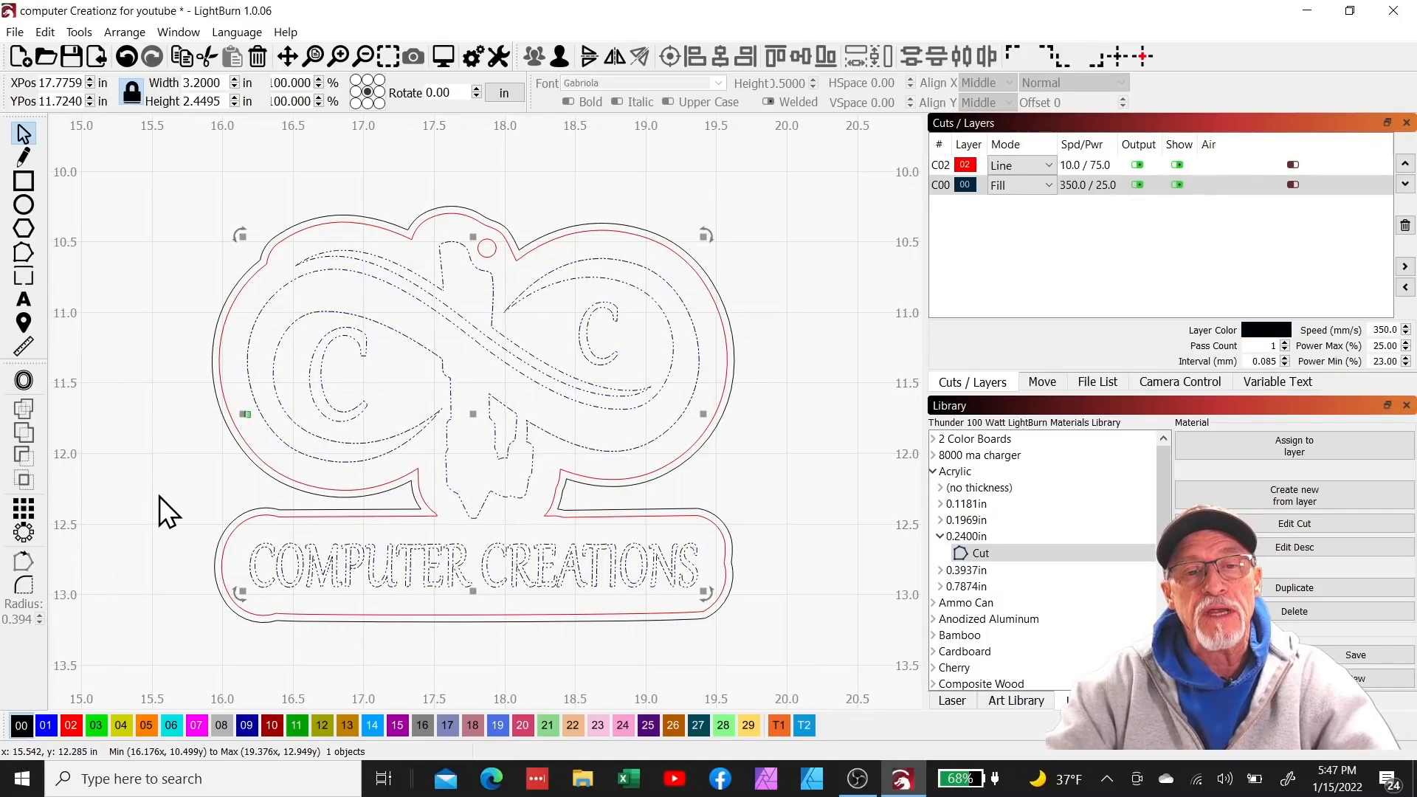
click(184, 214)
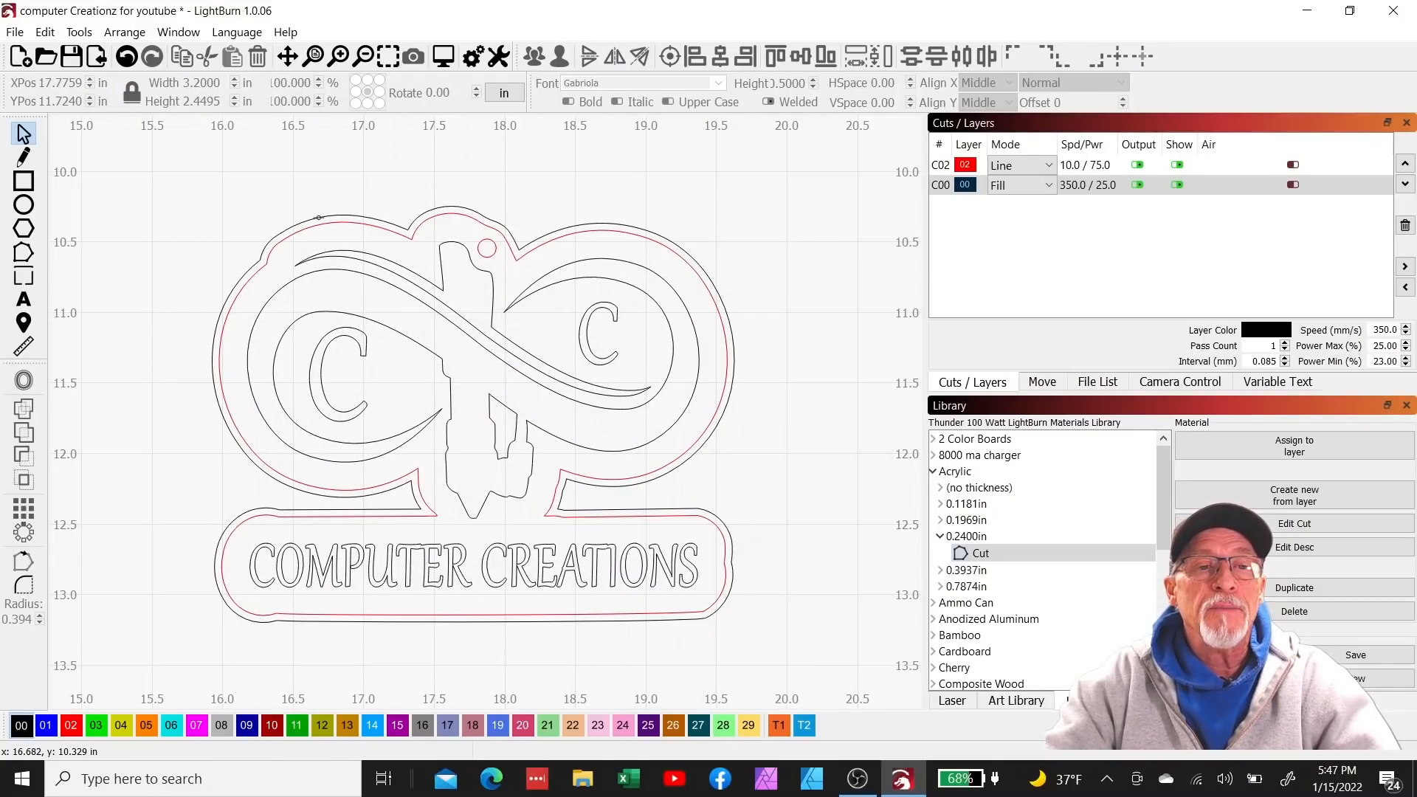
- Export only the black outer outline to the Desktop as an SVG file named "outline buffer of logo design"
click(319, 217)
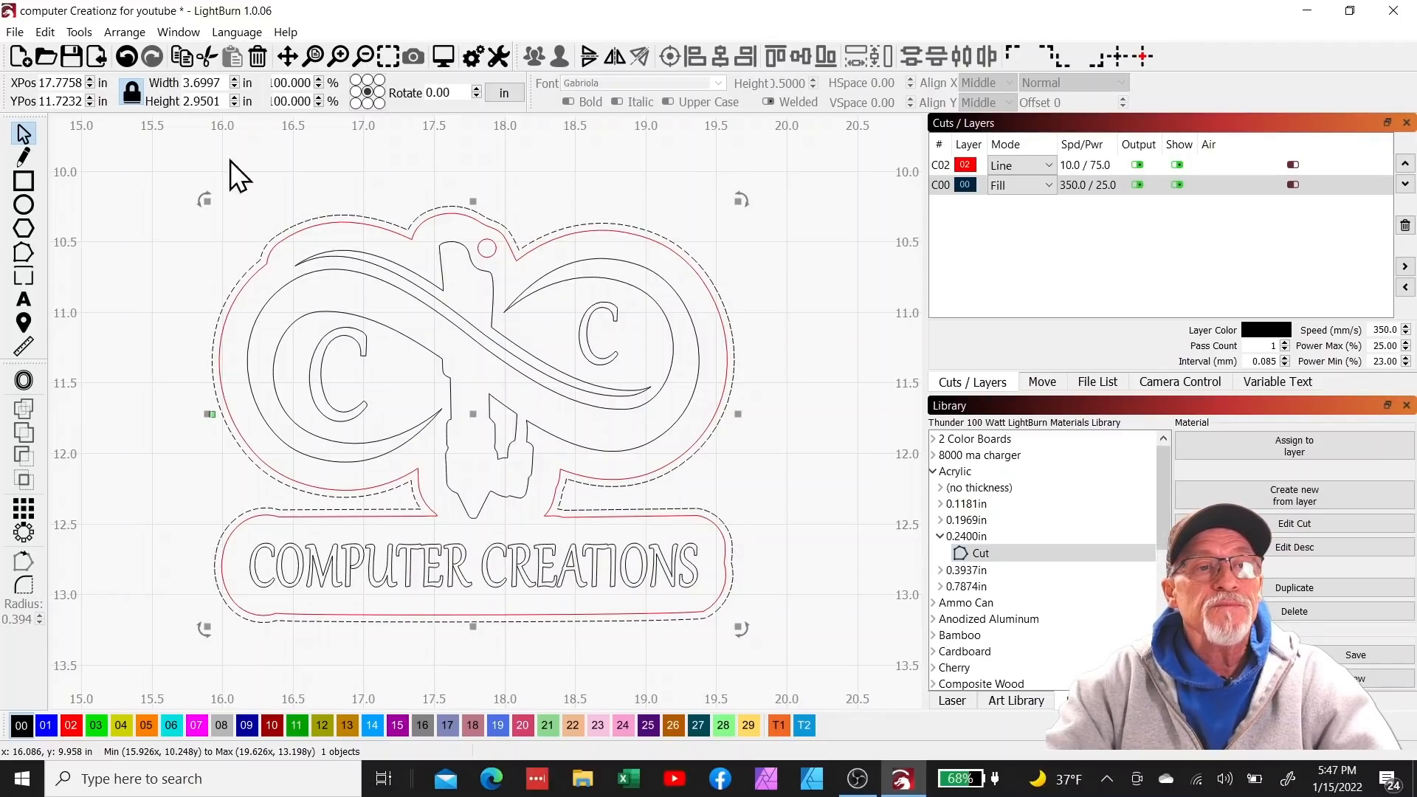
click(13, 31)
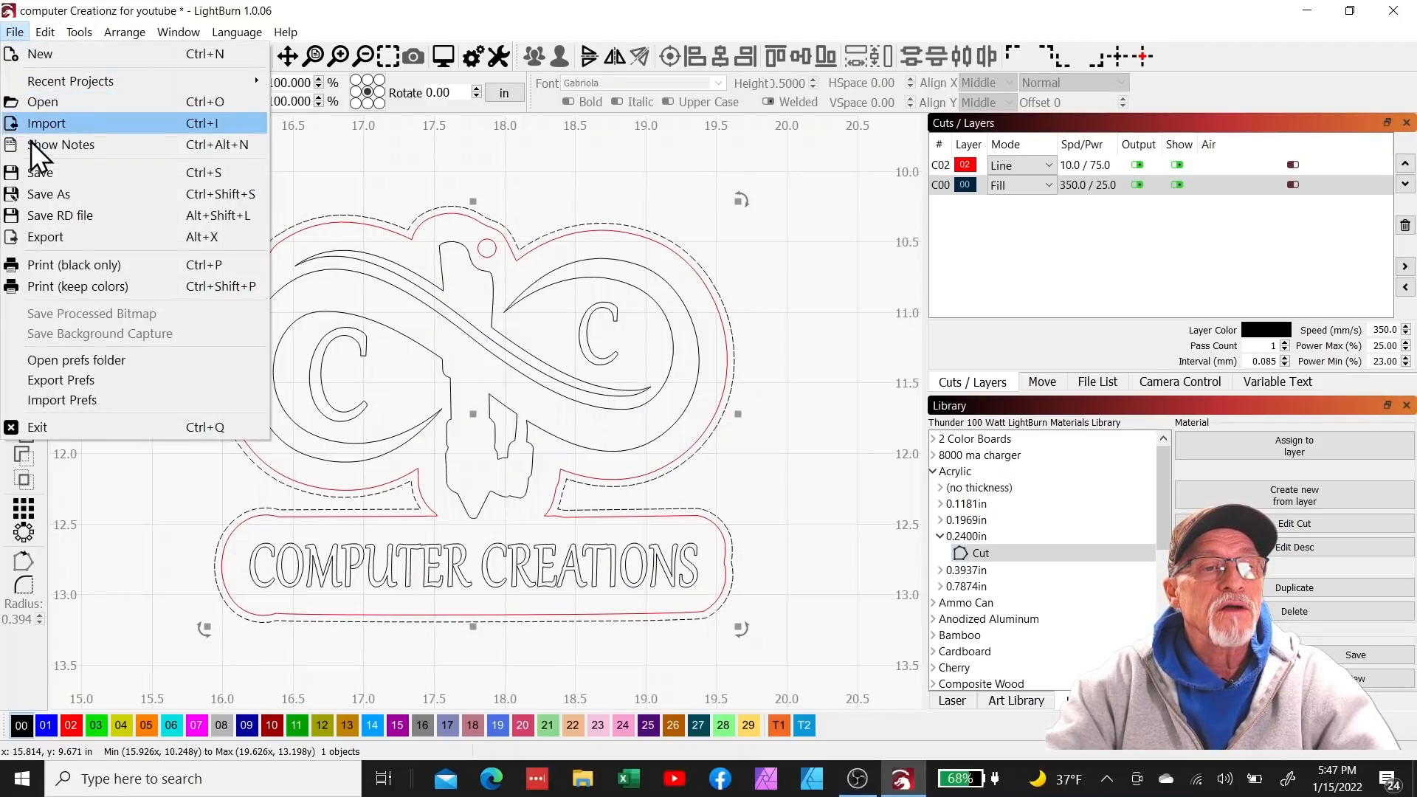
click(49, 242)
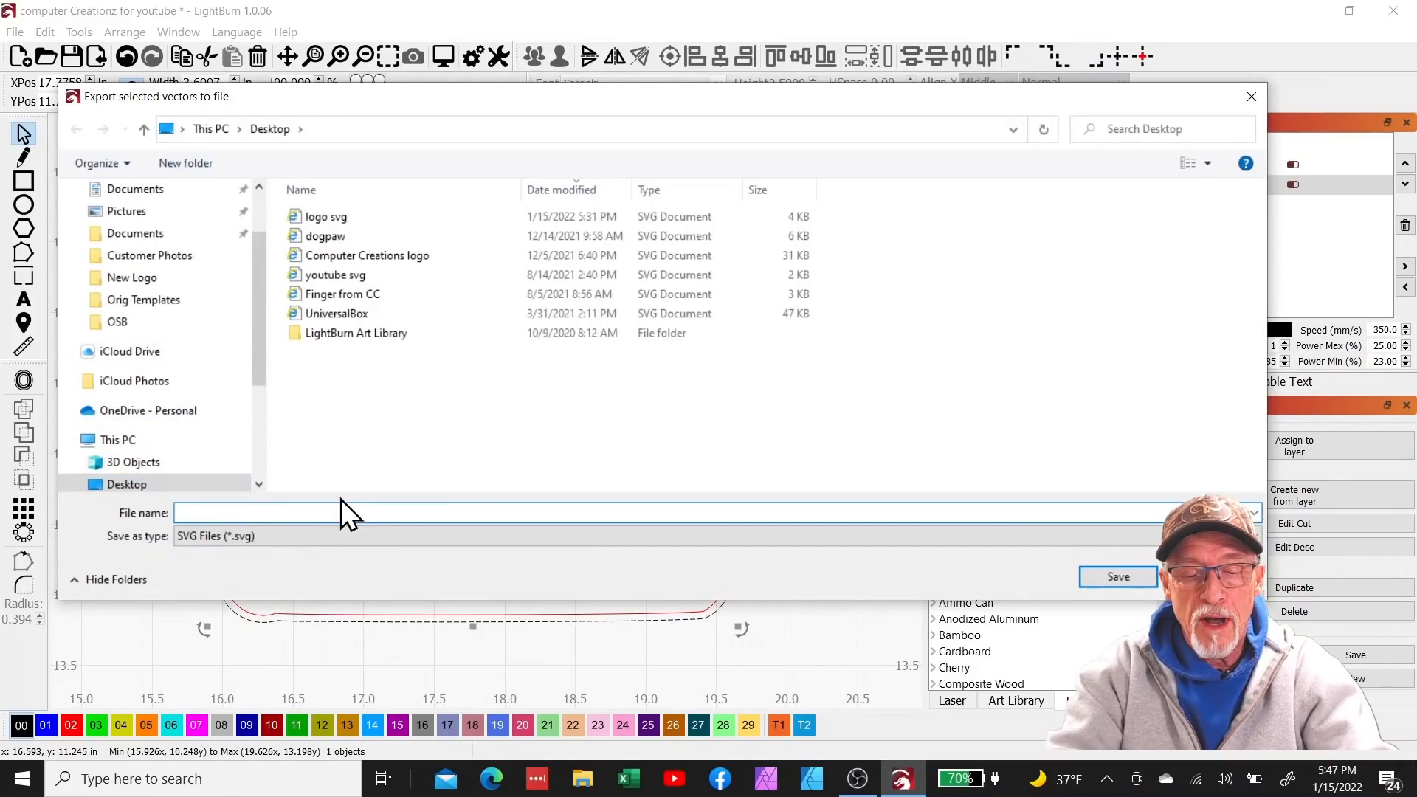
text(outl)
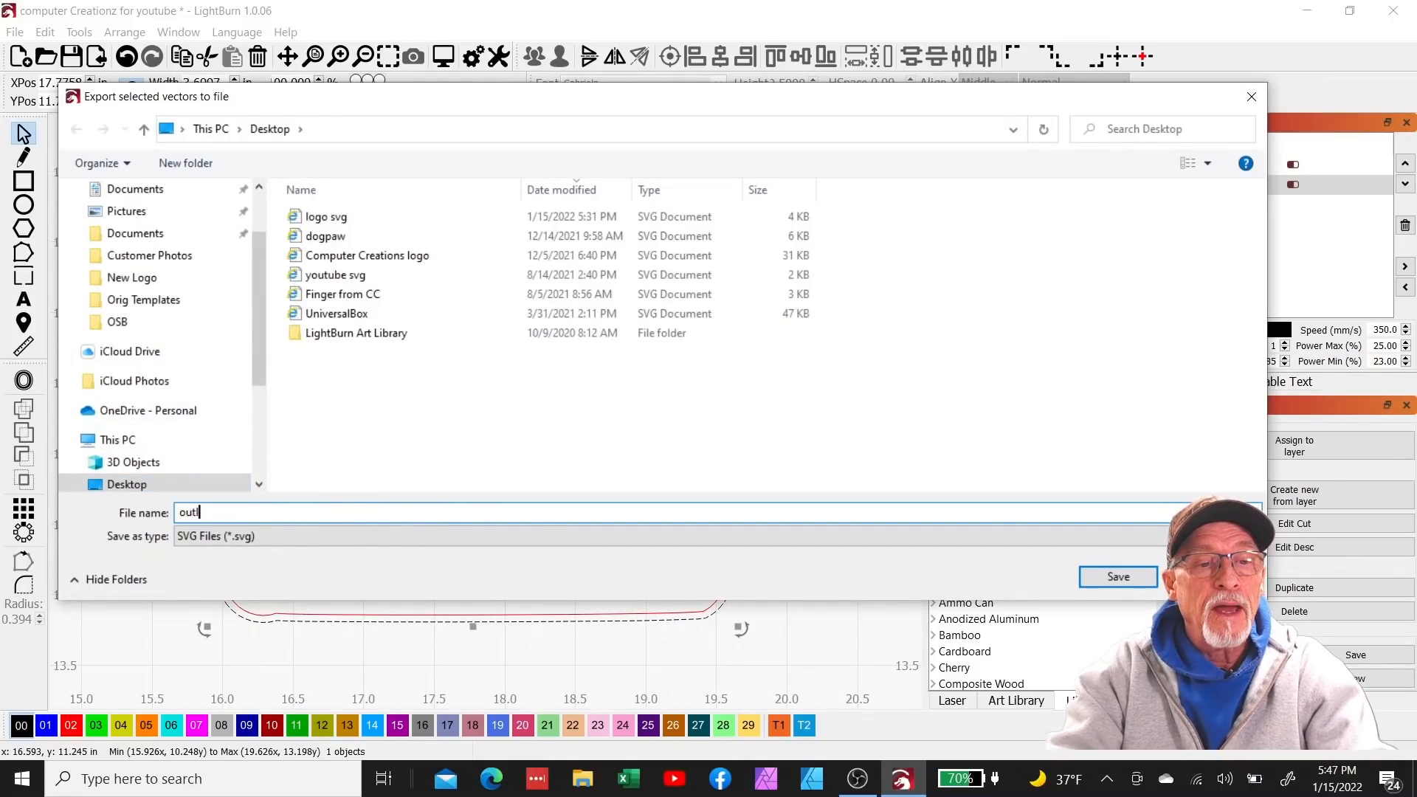
text(ine)
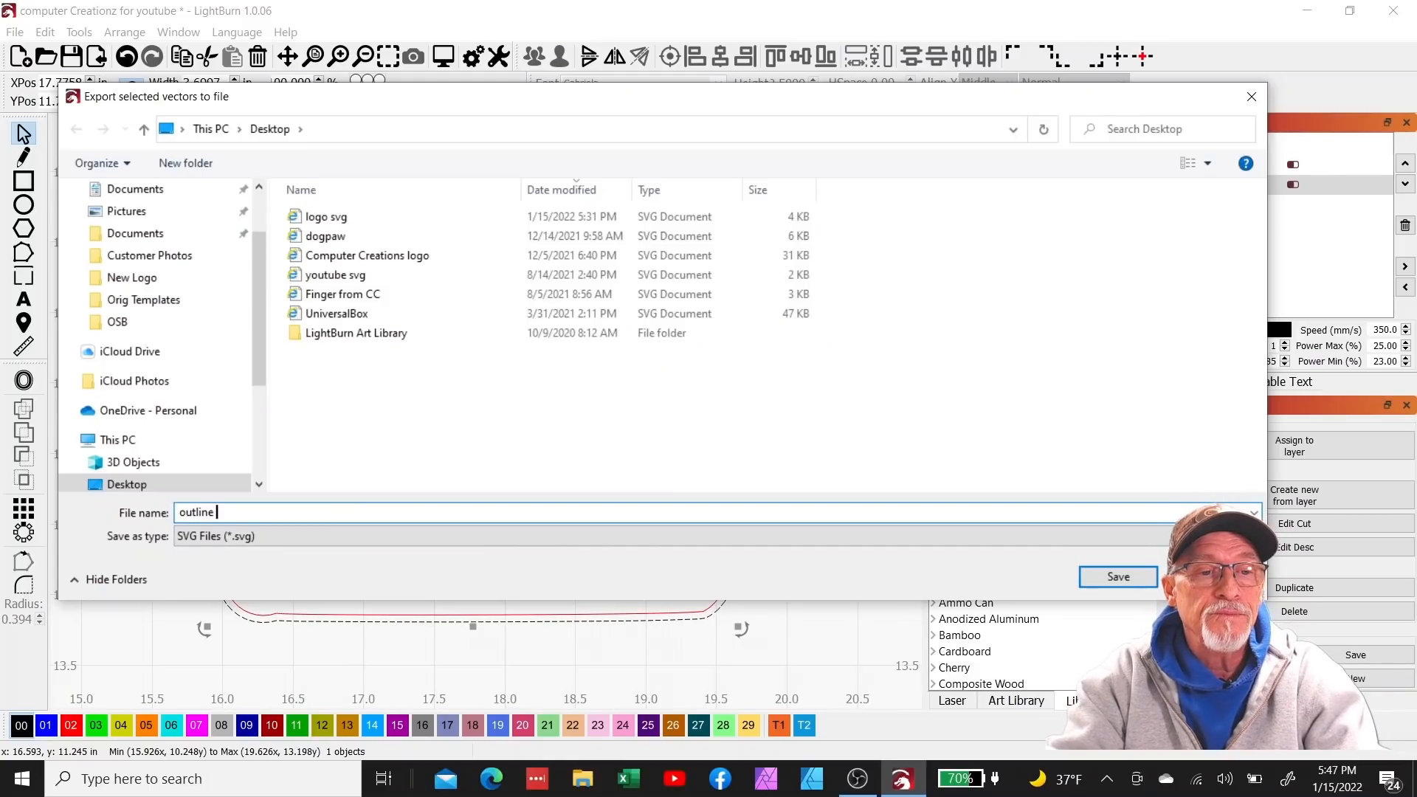
text( b)
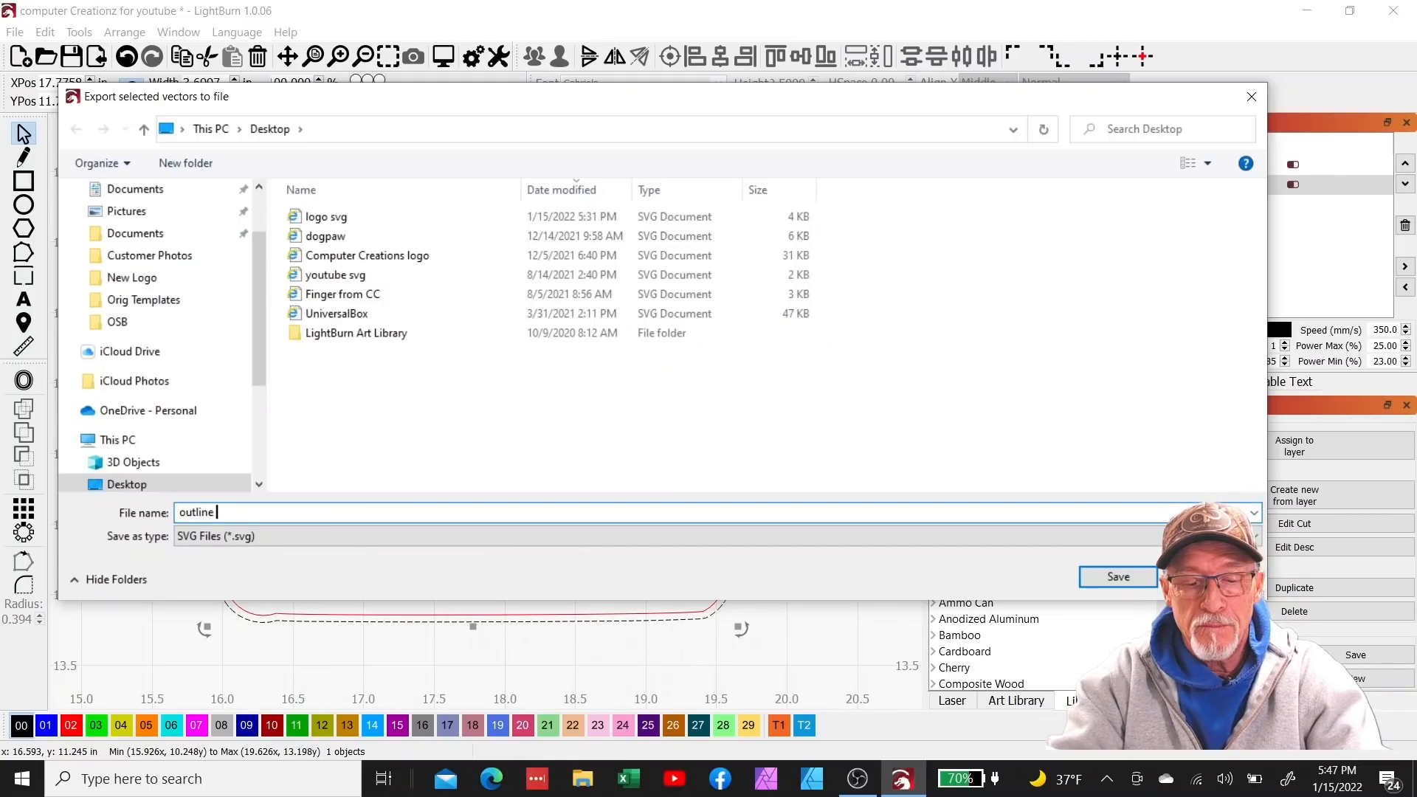
text(uffer)
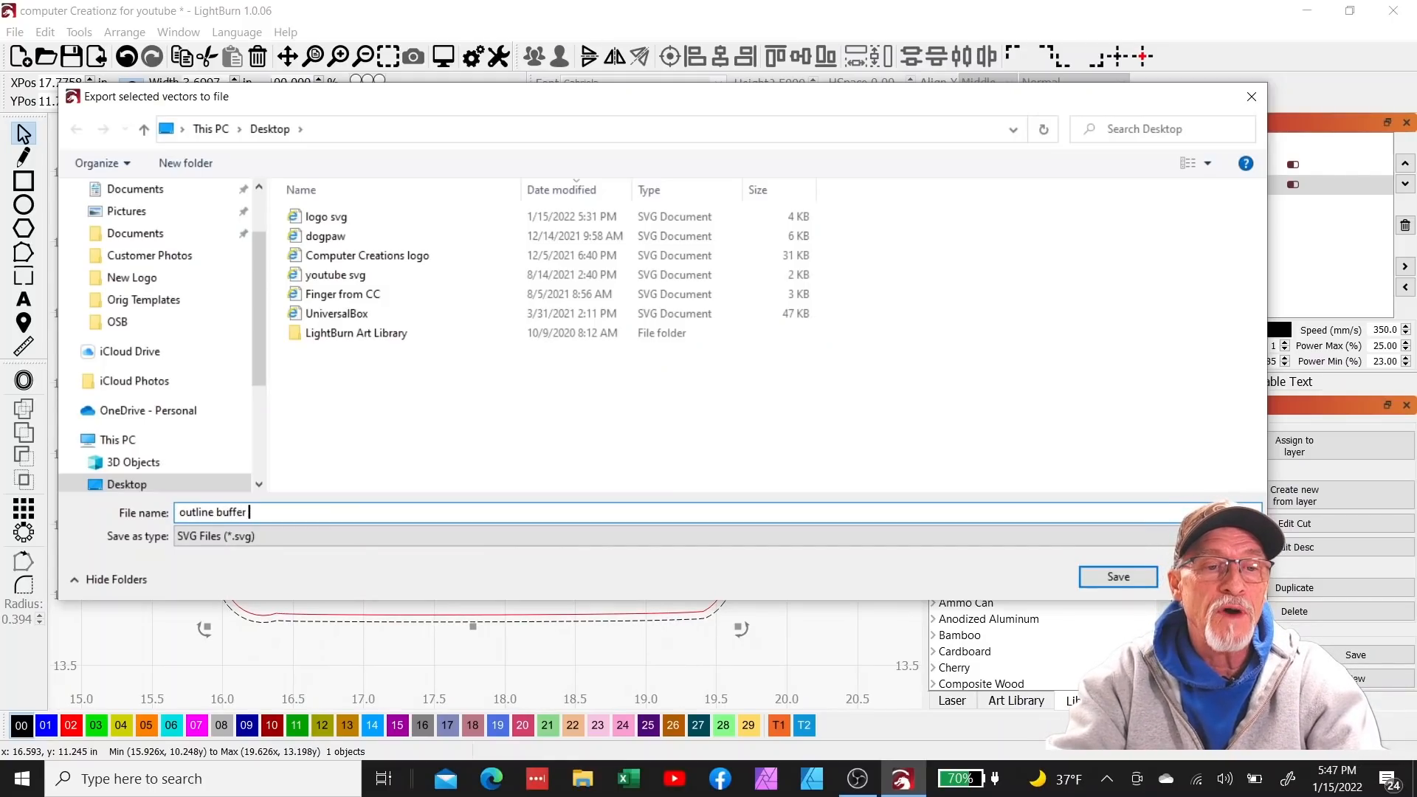
text( of logo)
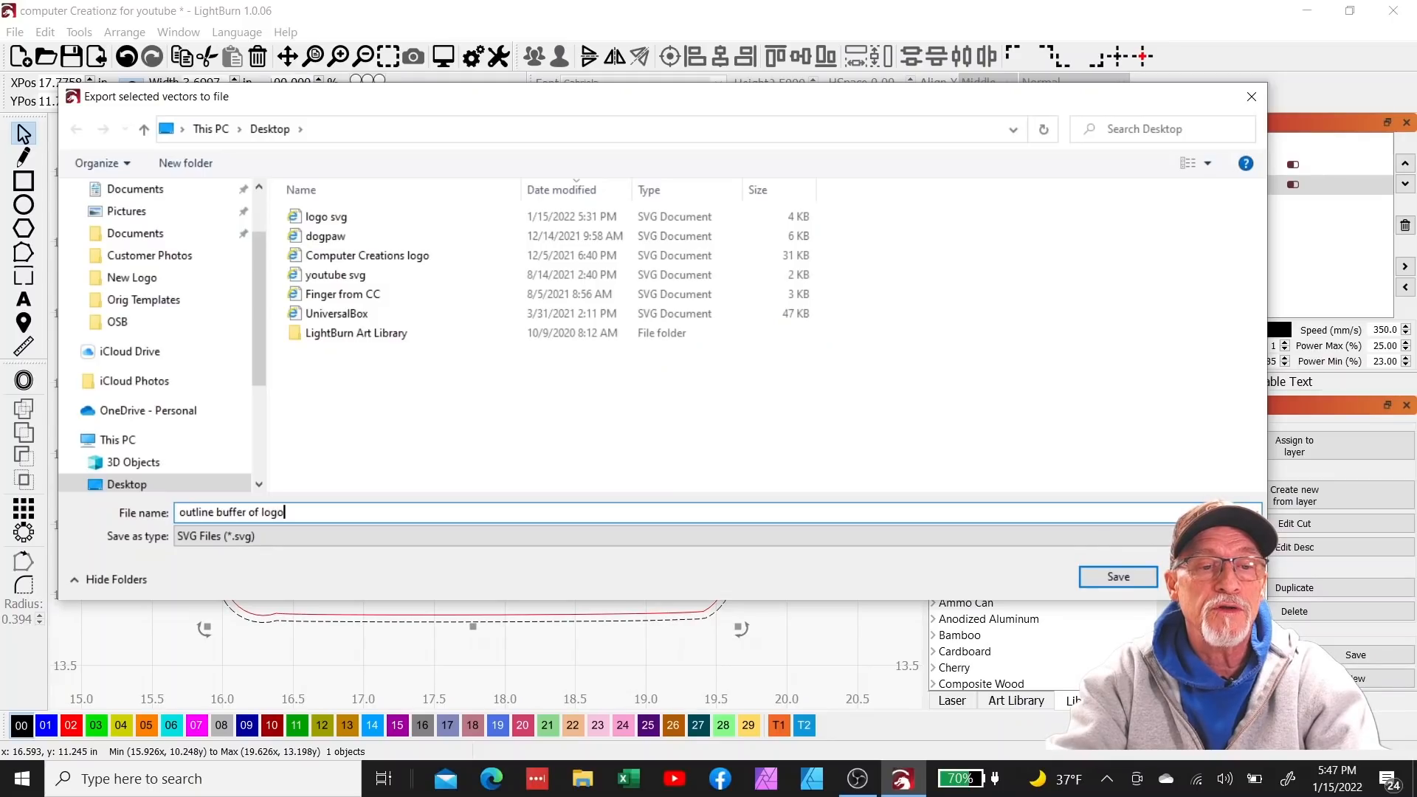
text( design)
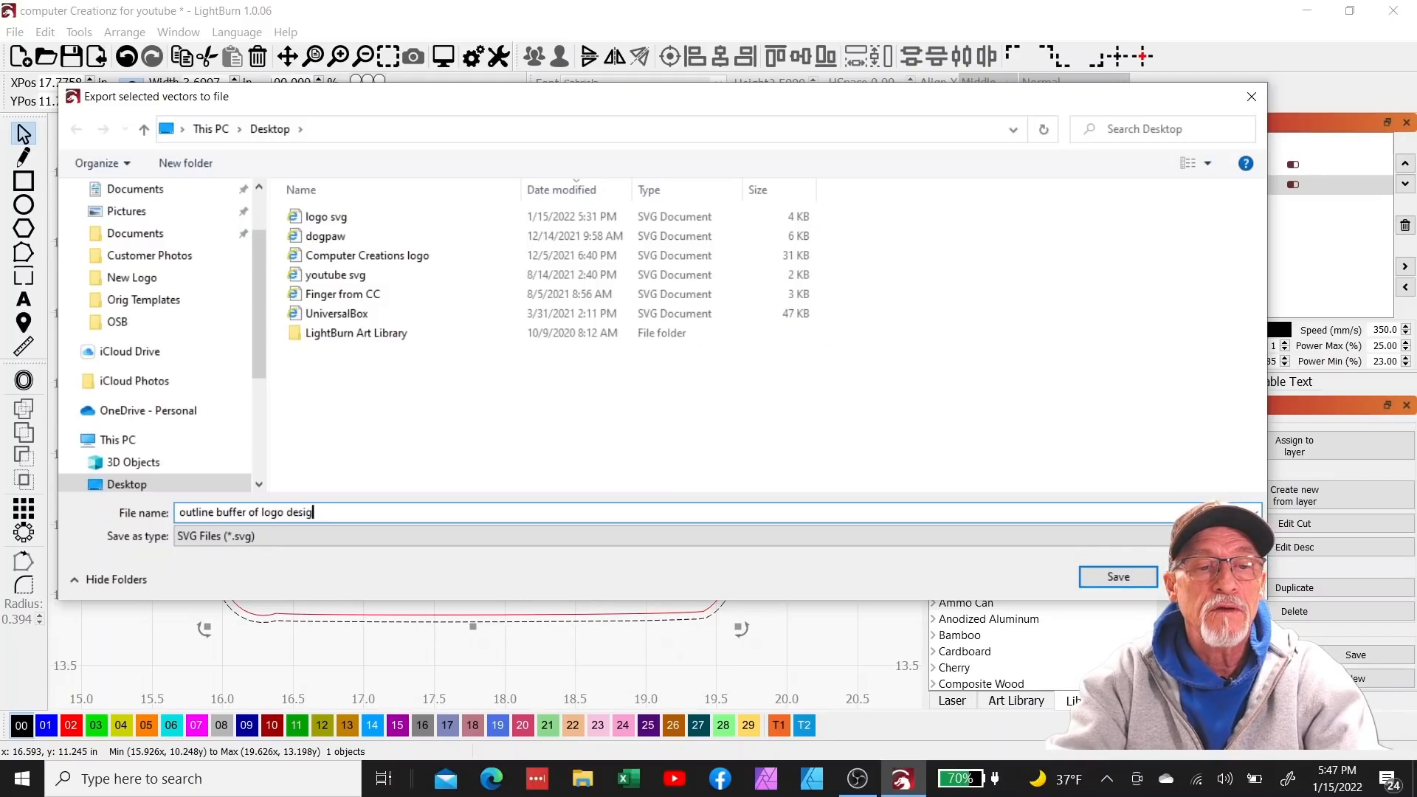
click(1117, 578)
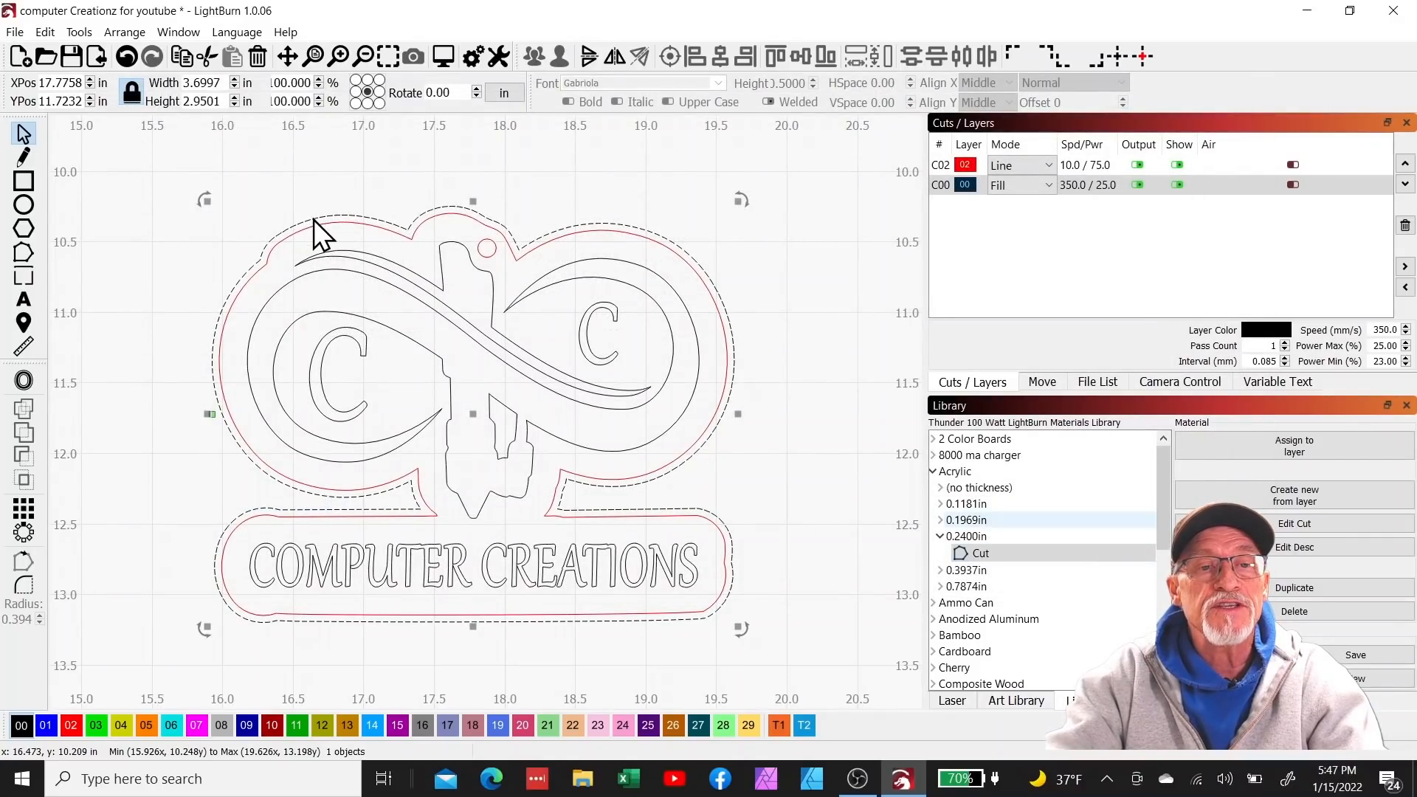
- Export only the red outline with its hole to the Desktop as an SVG file named "acrylic outline"
click(323, 224)
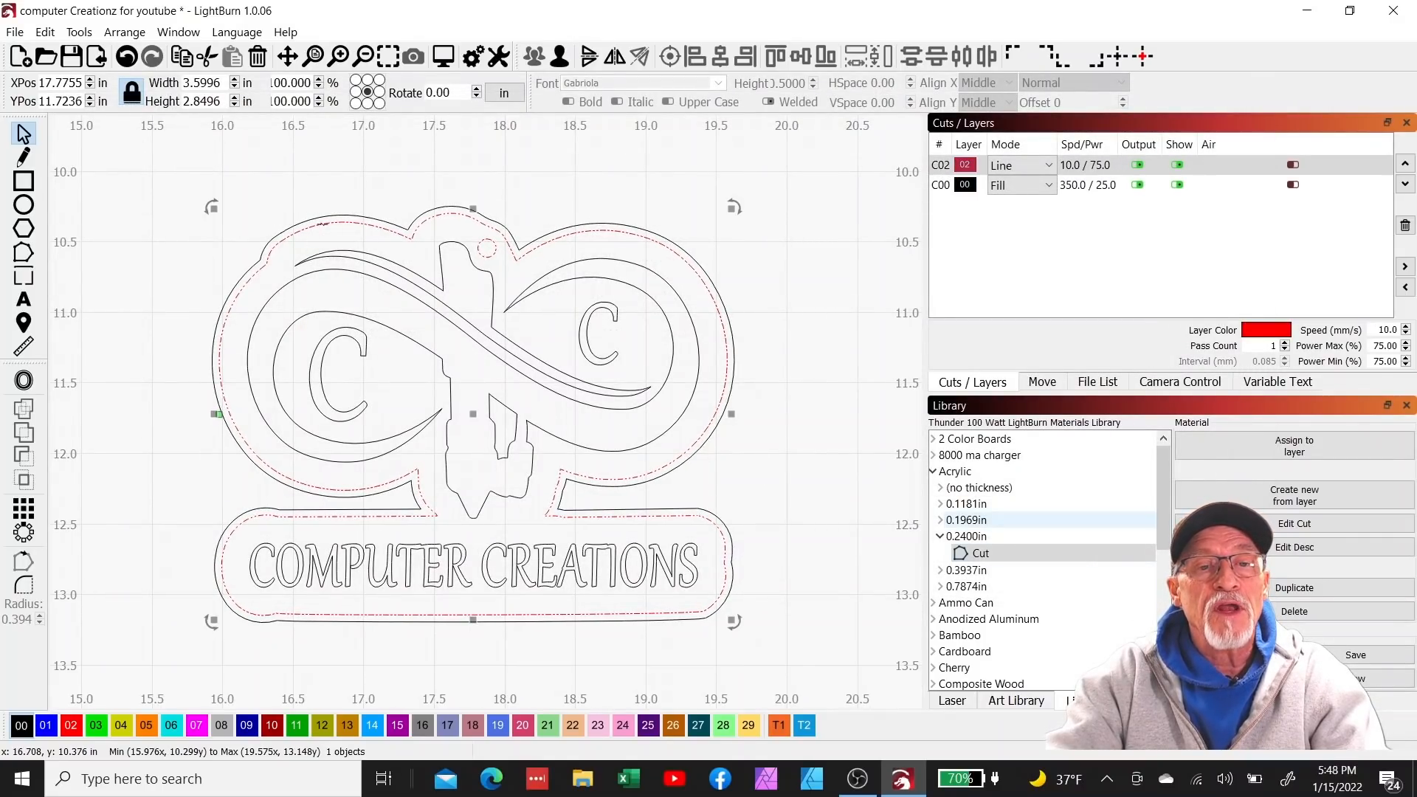
click(15, 32)
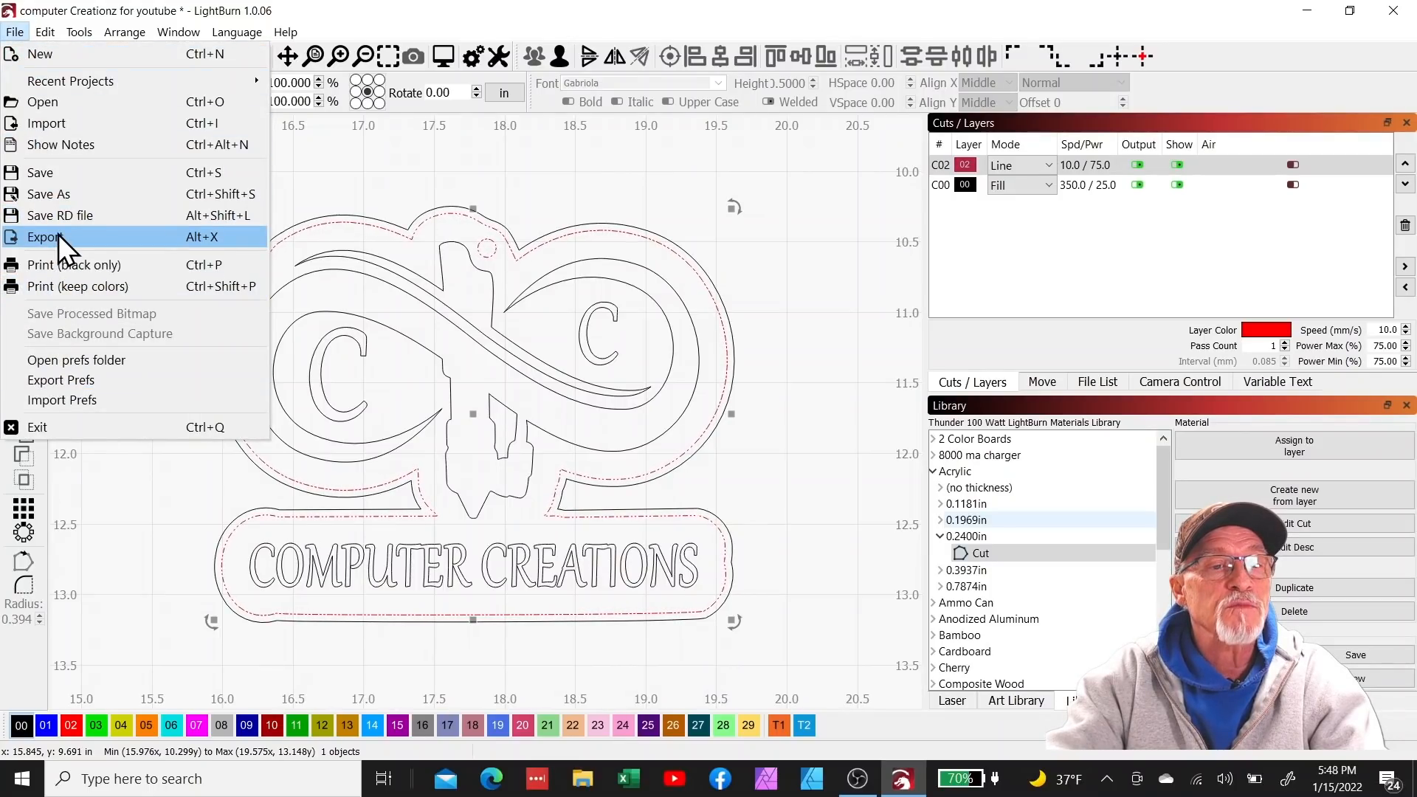
key(Escape)
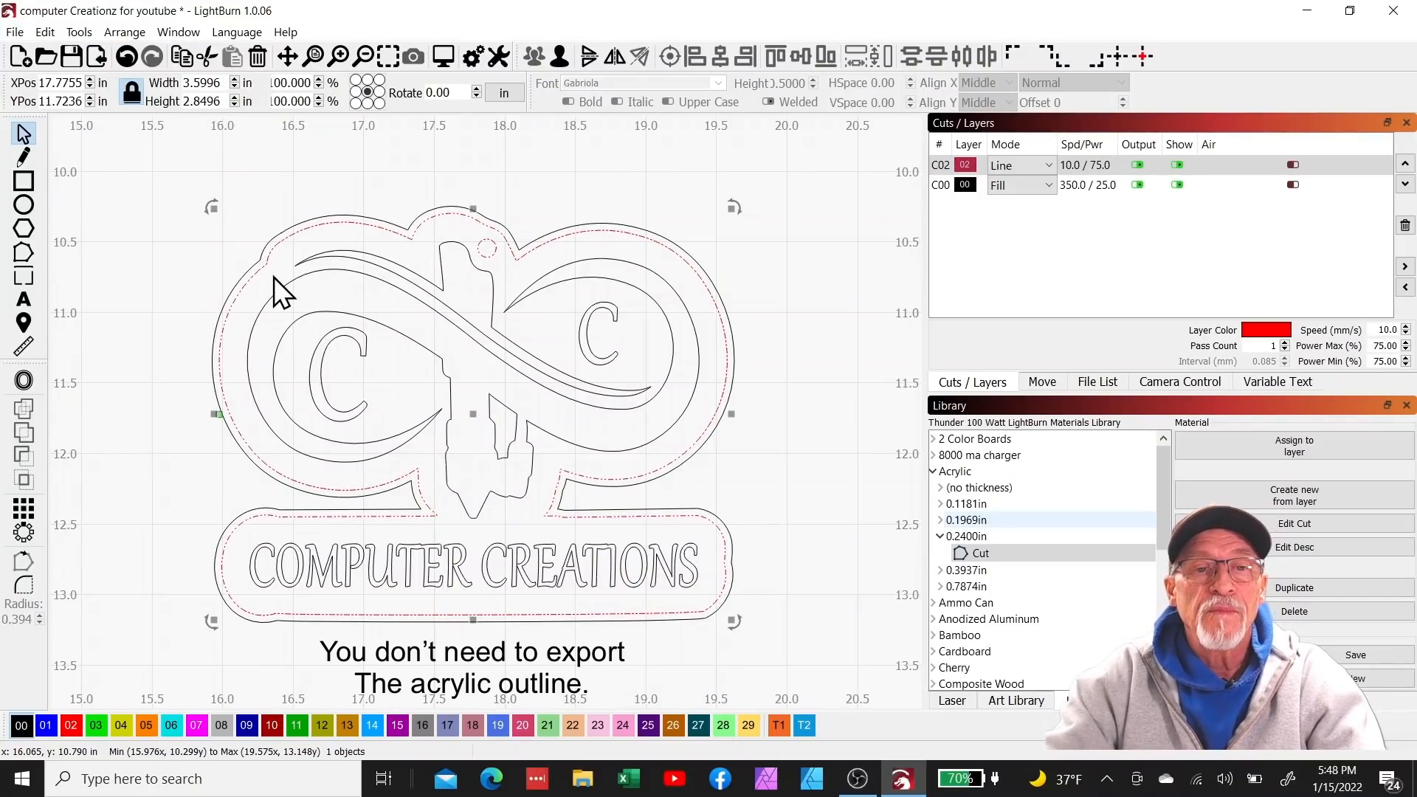
key(alt+x)
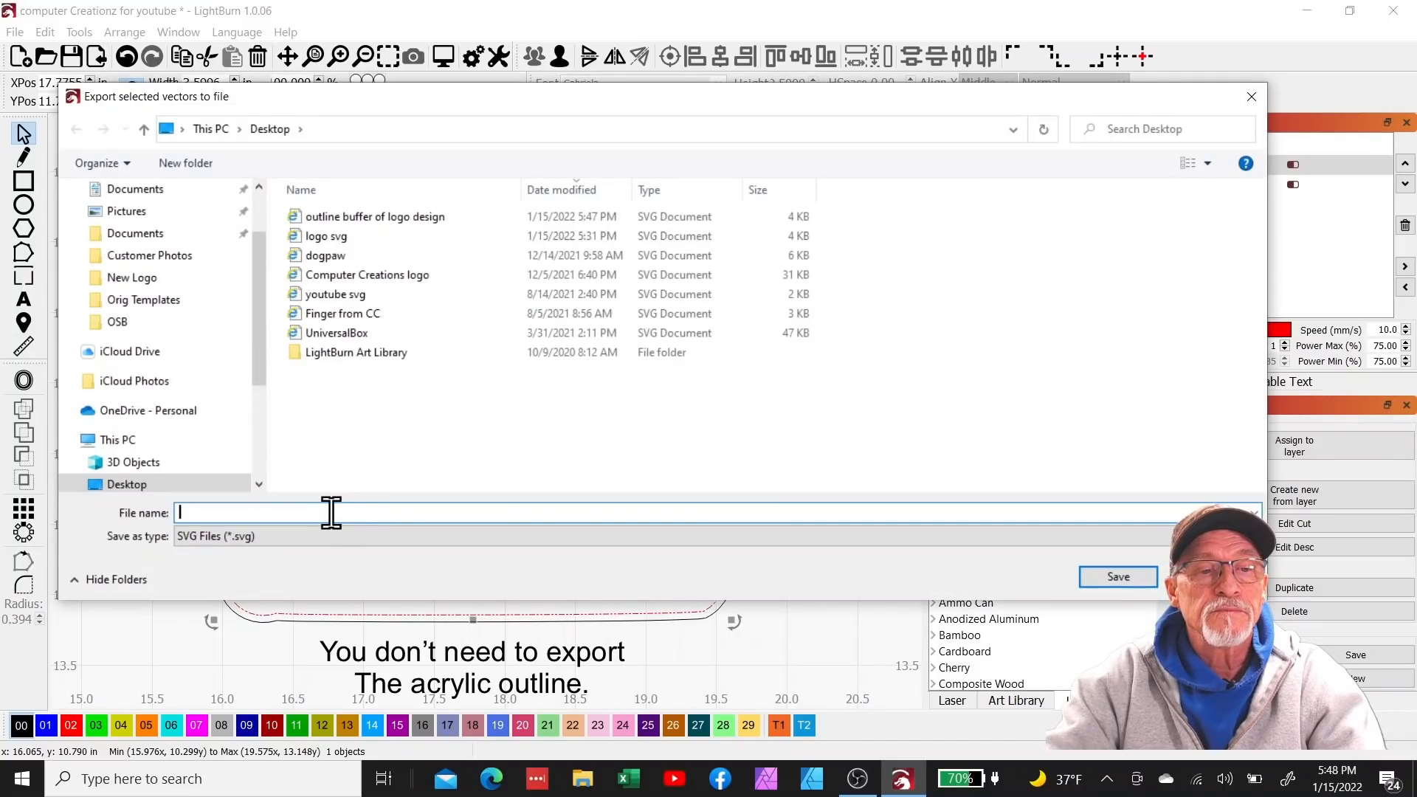
text(acr)
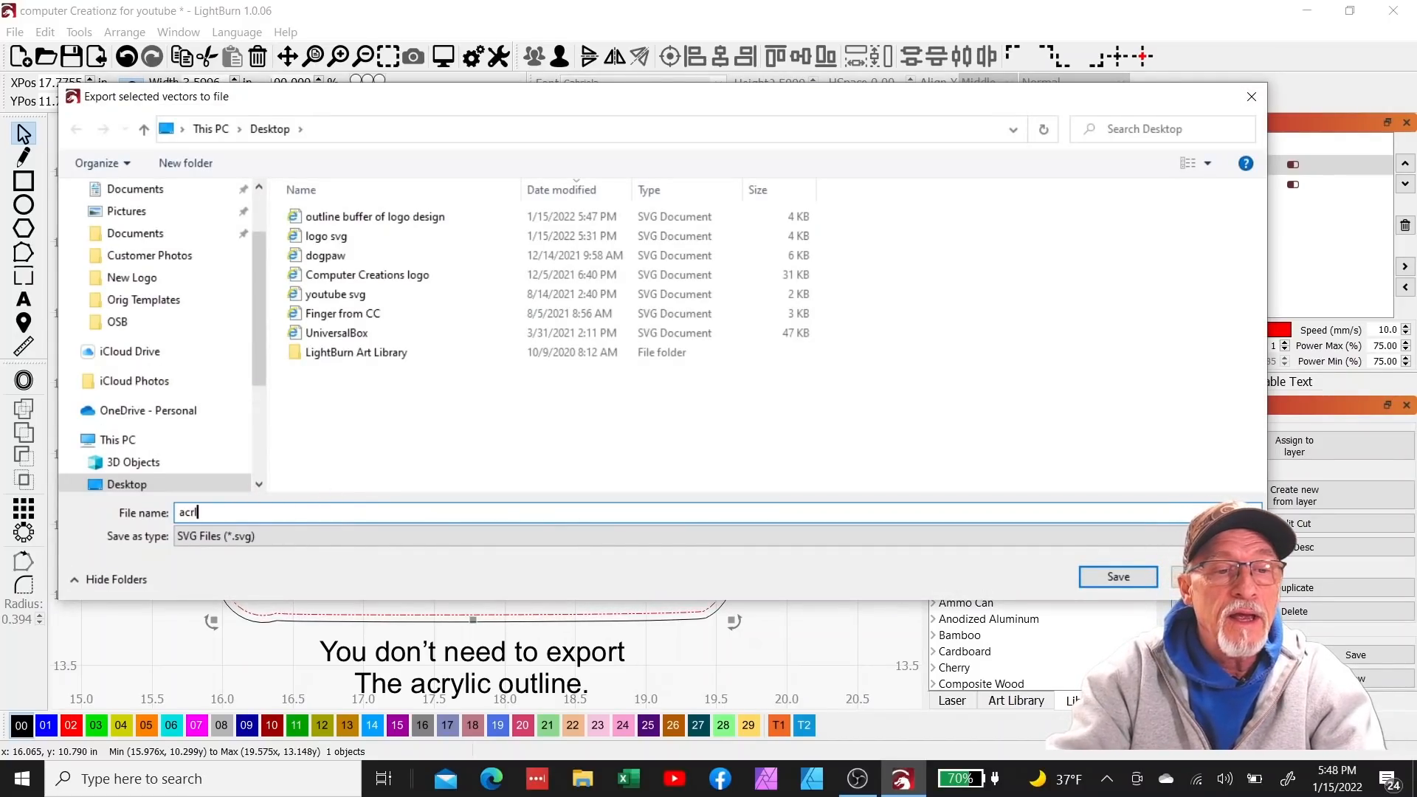
text(l)
key(BackSpace)
text(yli)
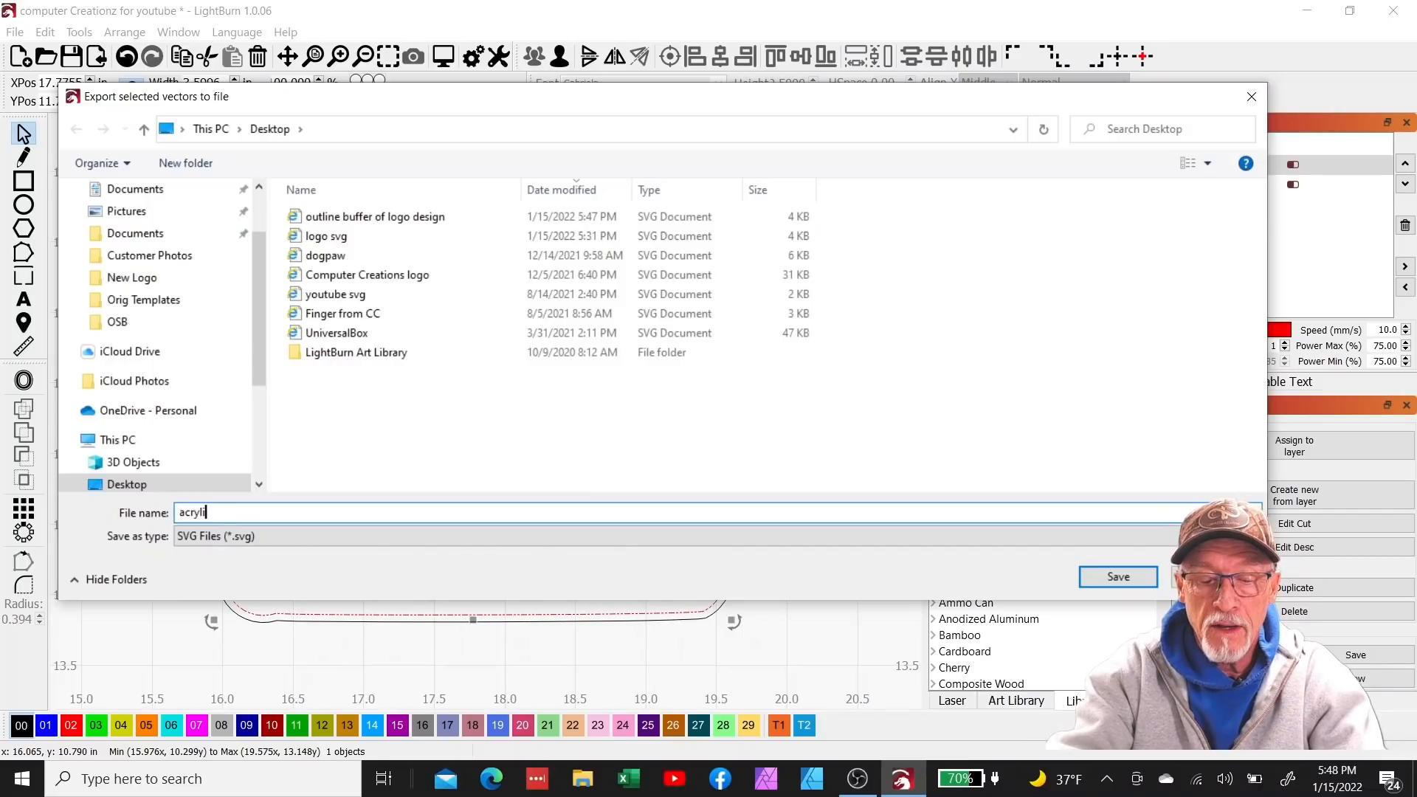
text(c outl)
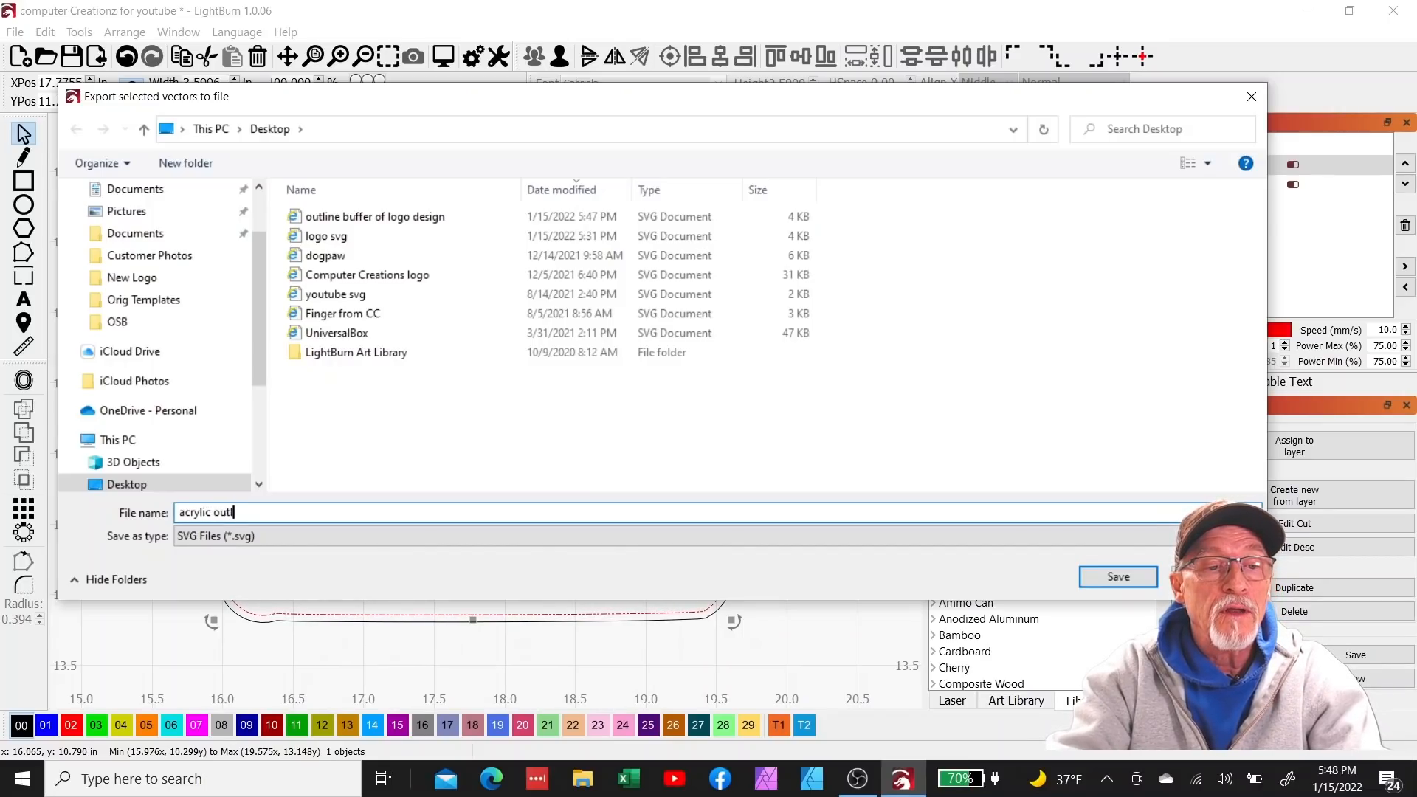
text(ine)
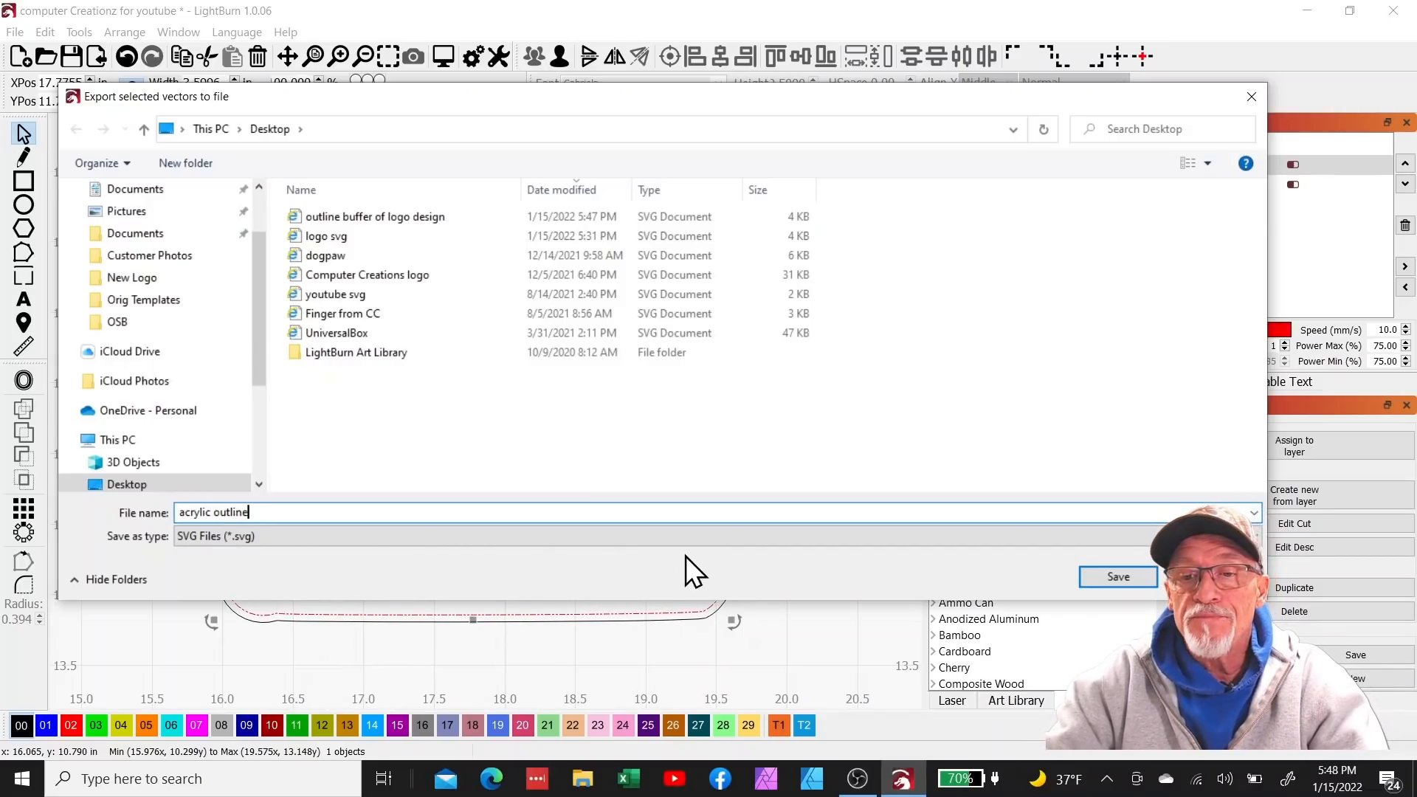
click(1112, 578)
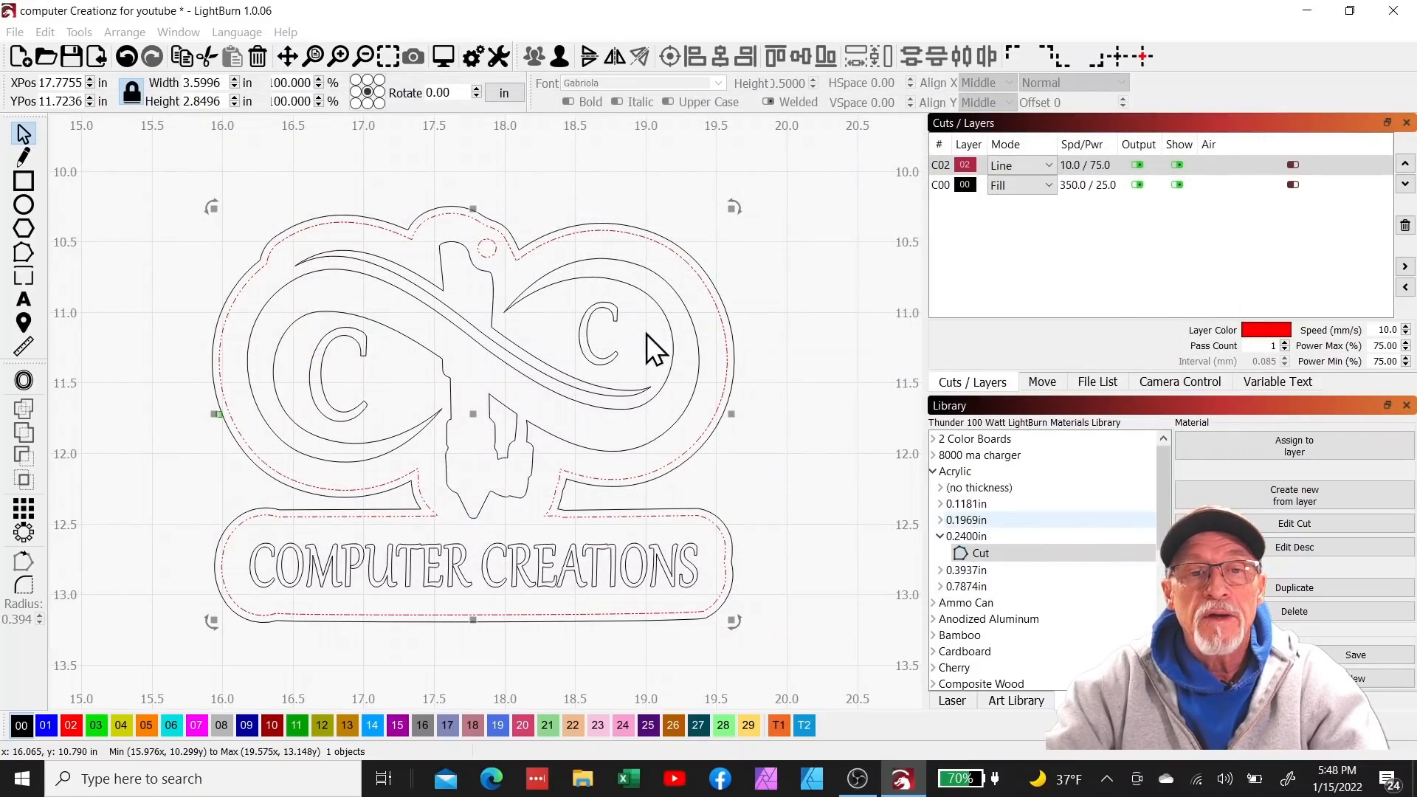
- Export the grouped logo artwork and COMPUTER CREATIONS lettering to the Desktop as an SVG file named "logo"
click(444, 291)
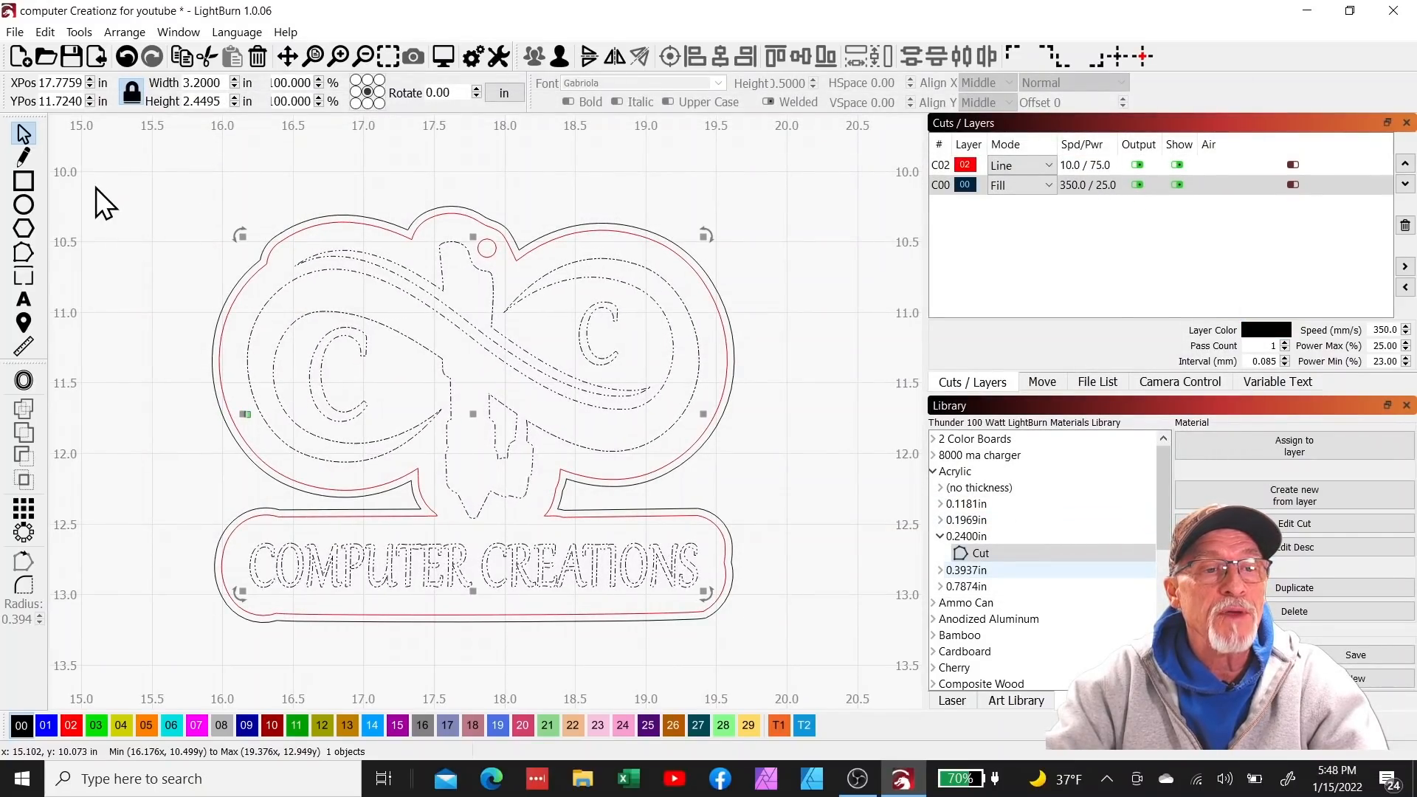
click(14, 34)
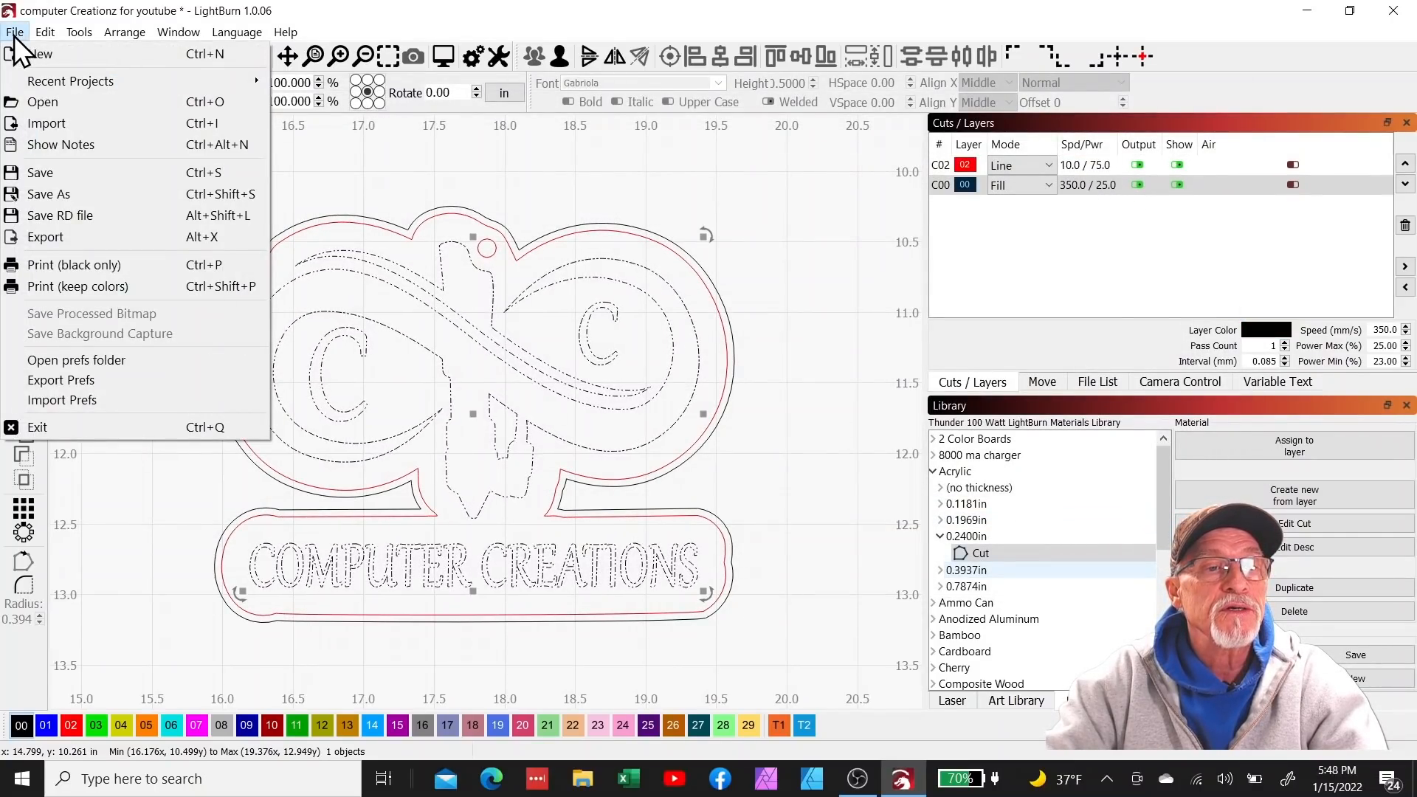
click(26, 241)
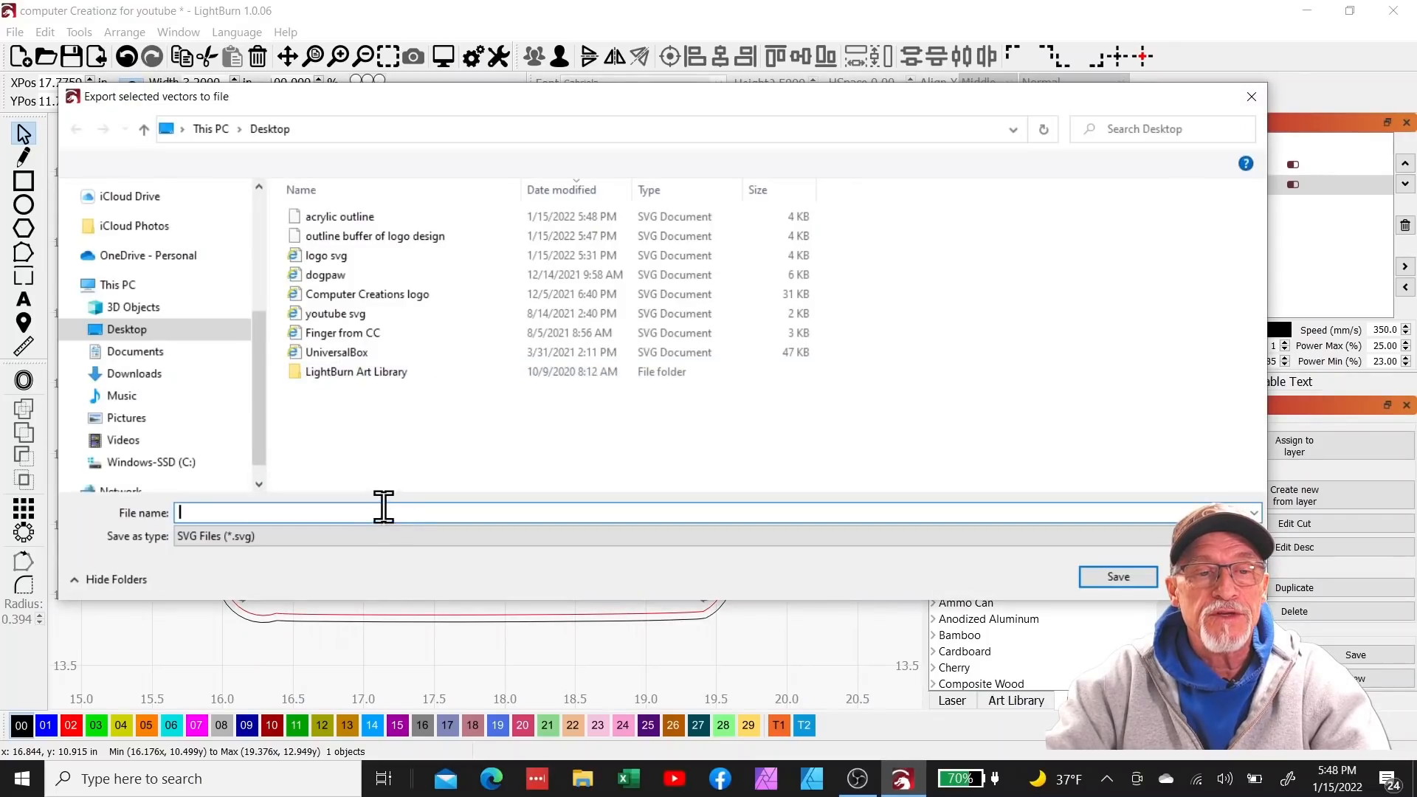
text(logo)
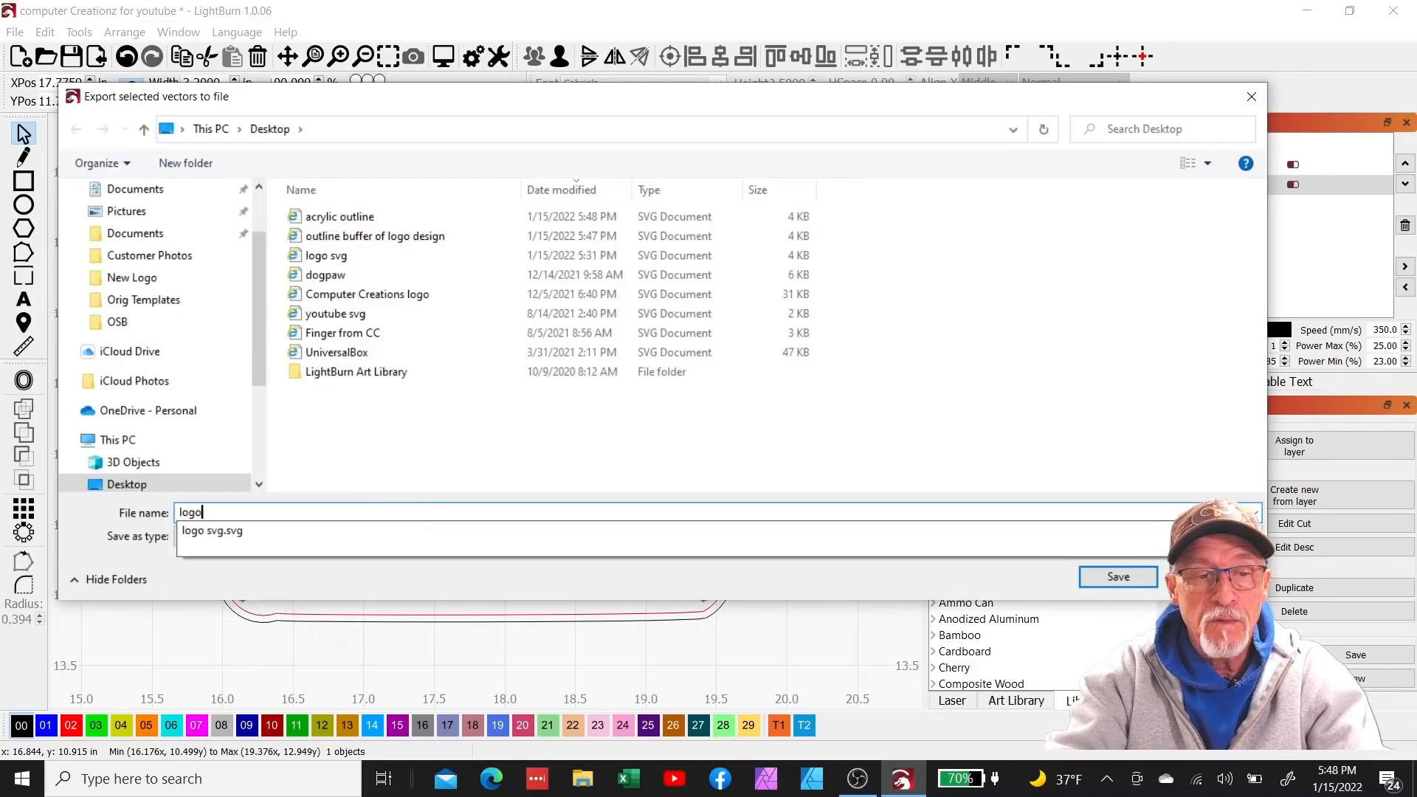
click(1118, 577)
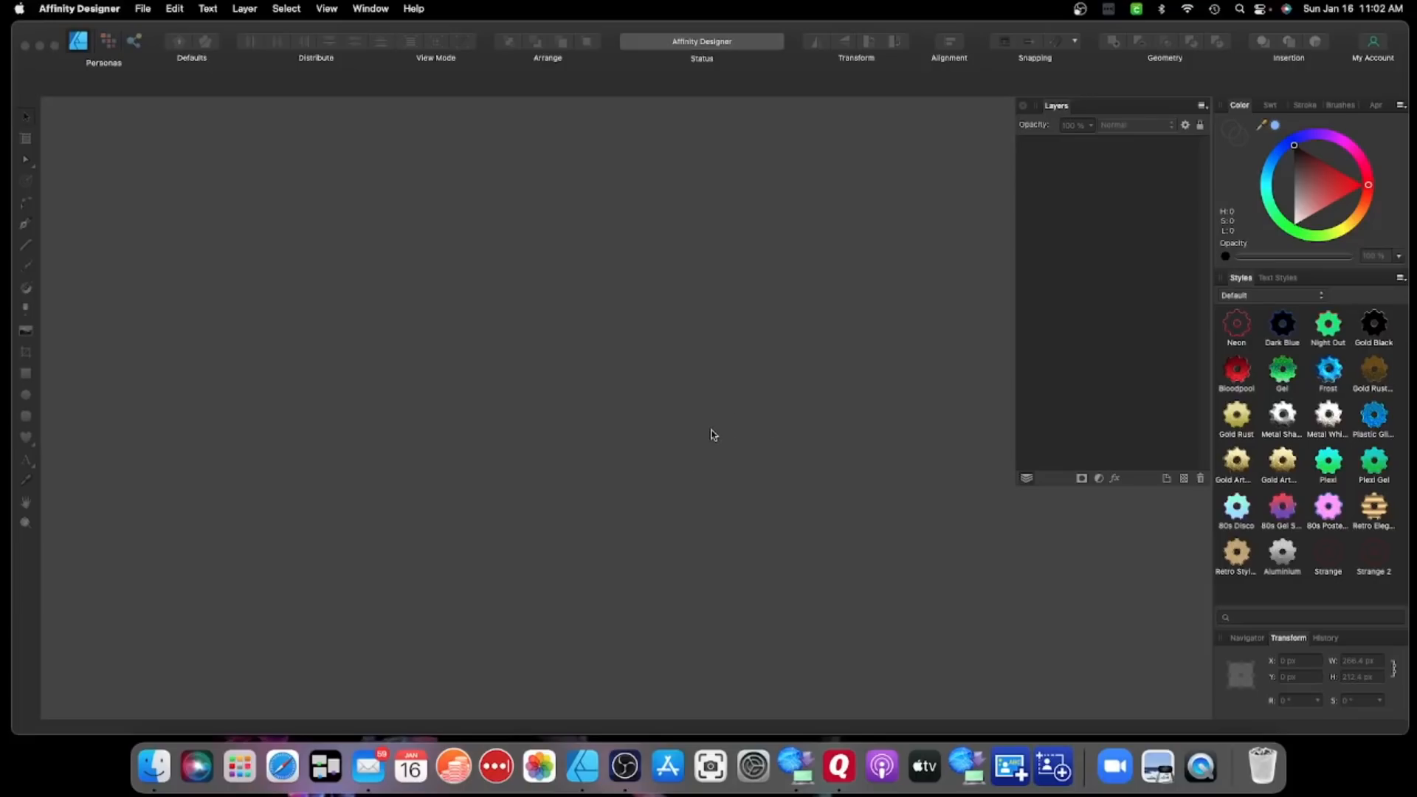
- In Affinity Designer, create a new portrait Letter document, 8.5 × 11 in at 400 DPI with a transparent background
click(143, 10)
click(154, 35)
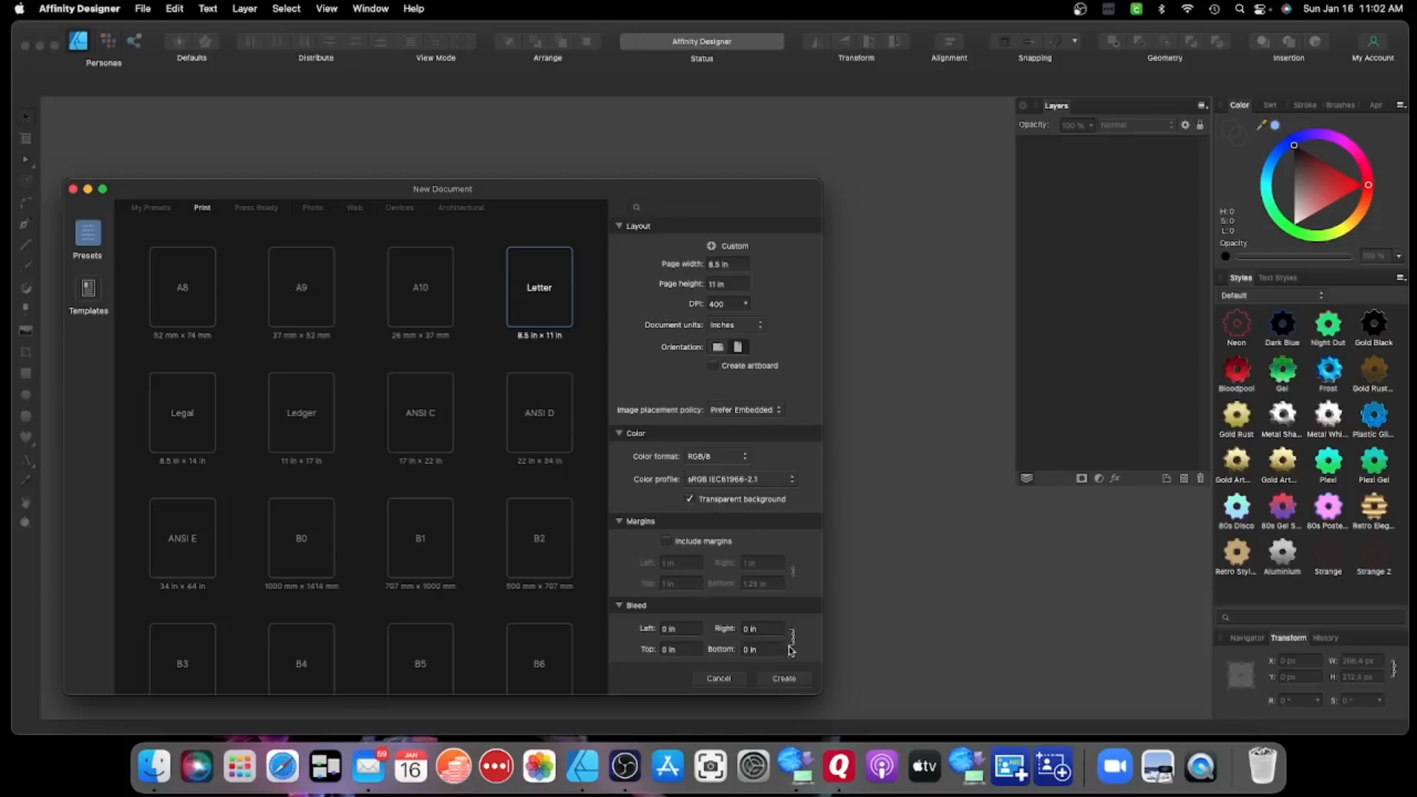
click(791, 682)
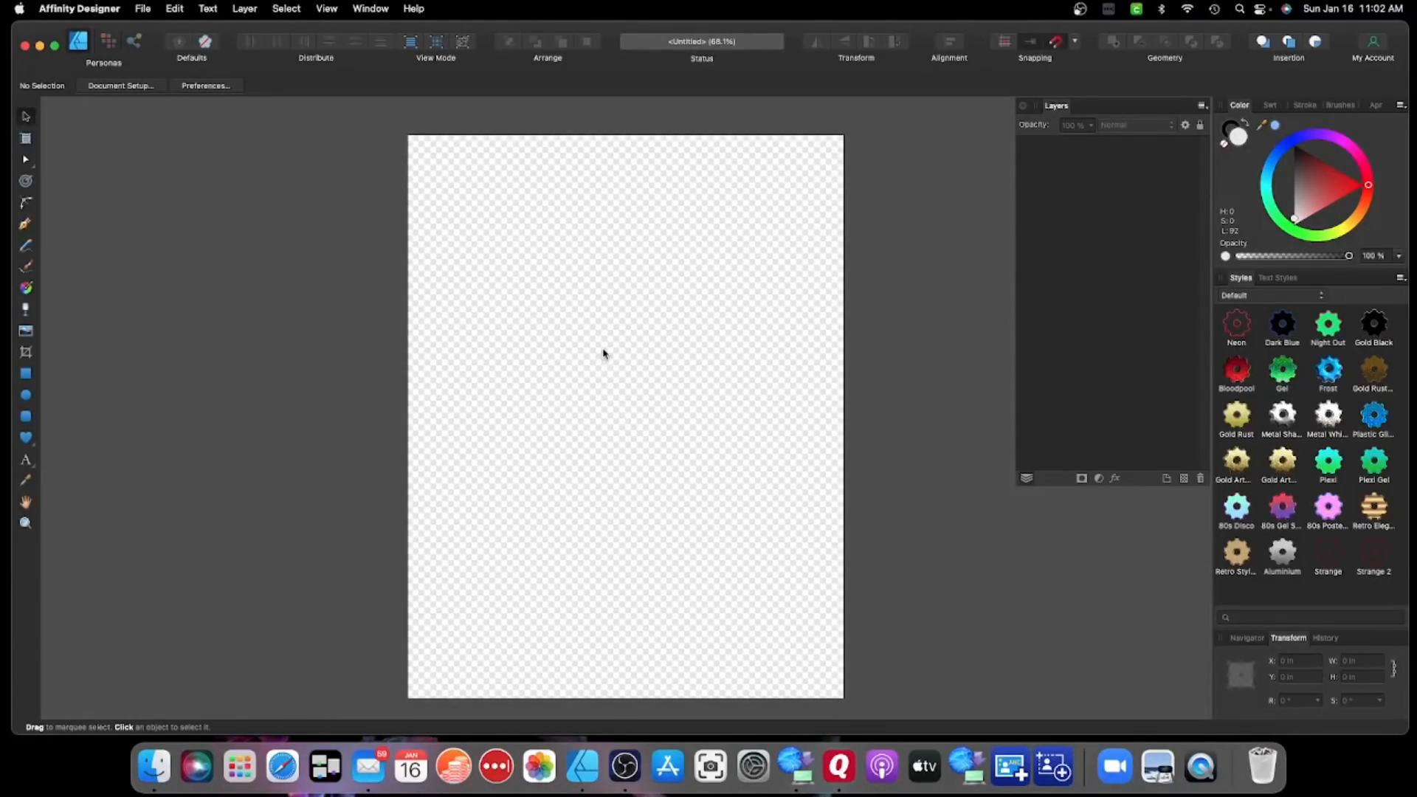
- Place "outline buffer of logo design.svg" at its default size in the centre of the page
click(26, 332)
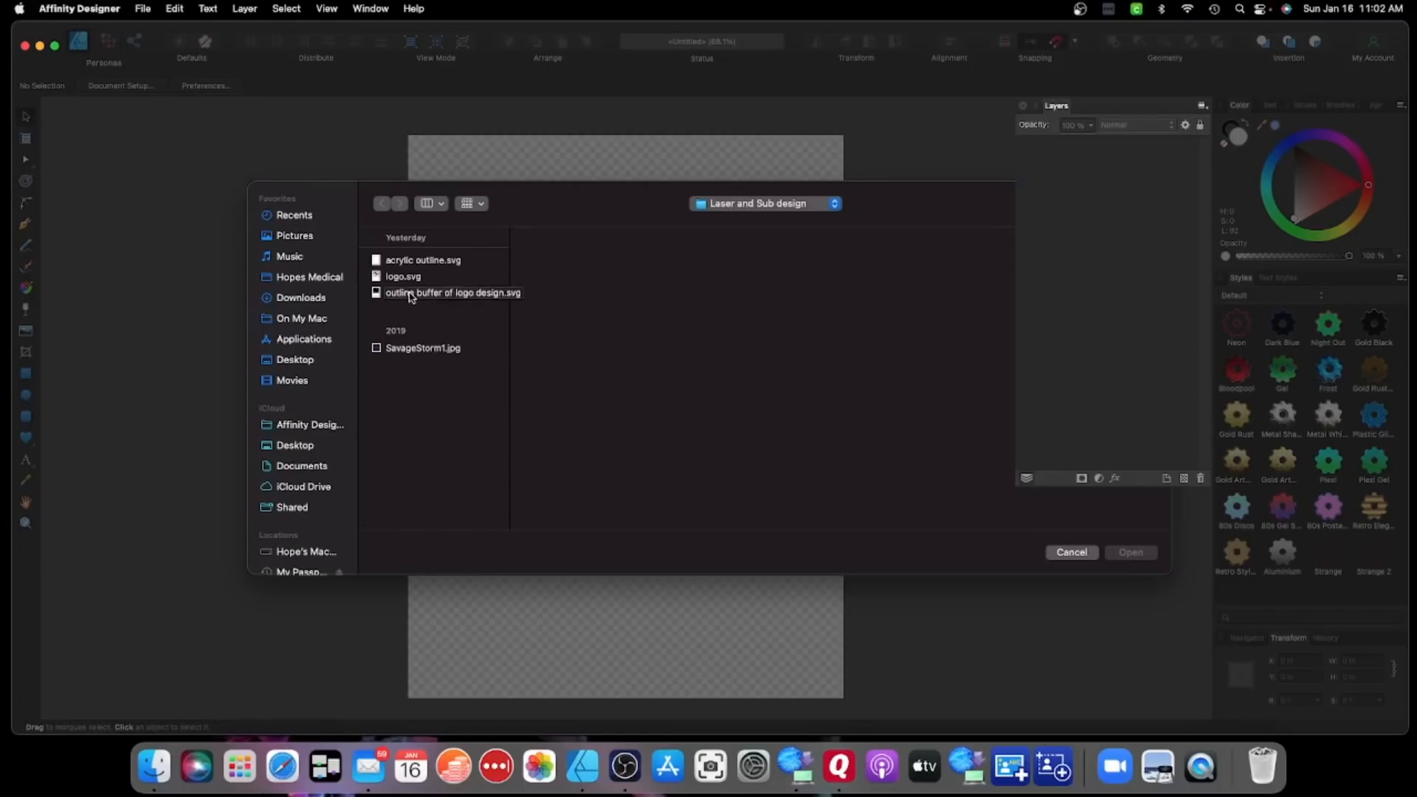
click(411, 294)
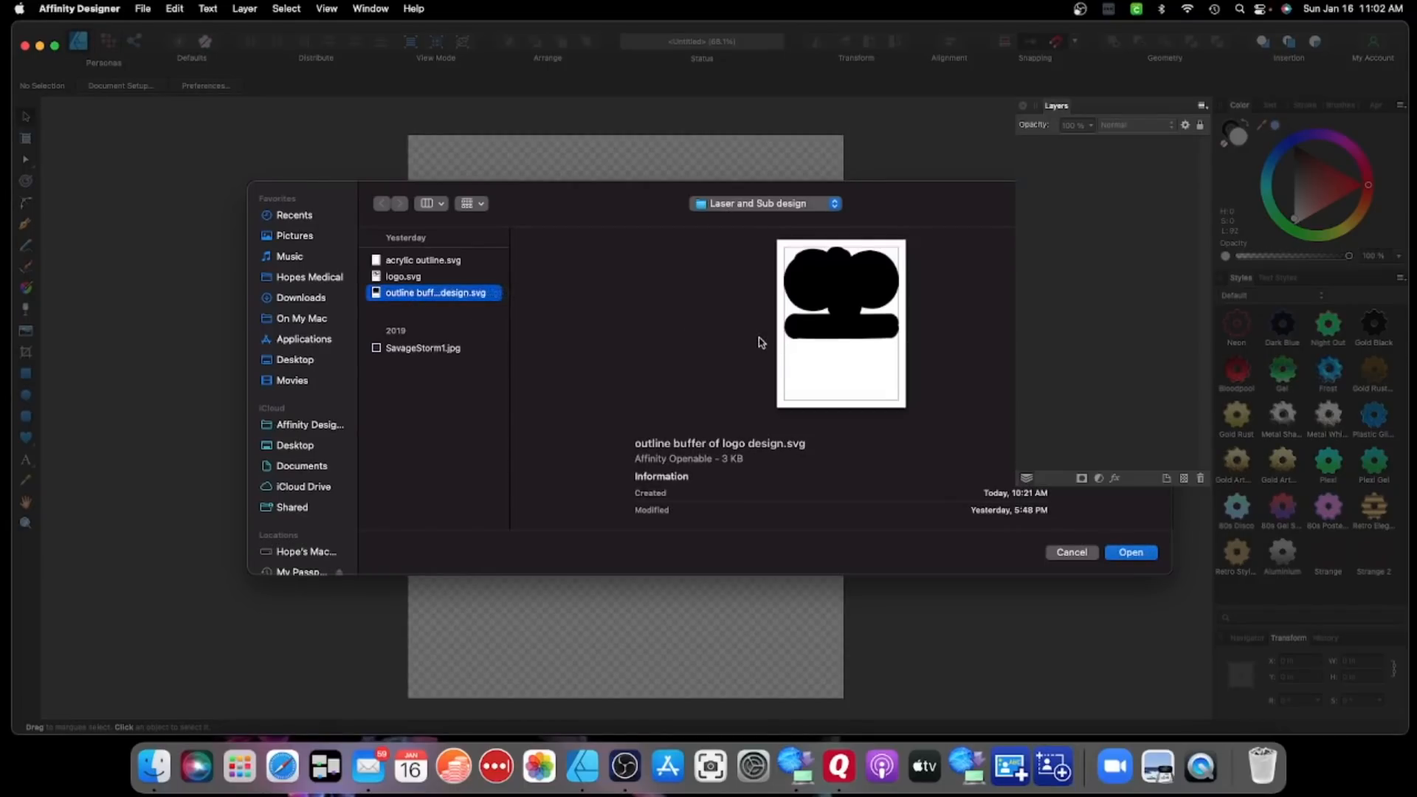
click(1128, 552)
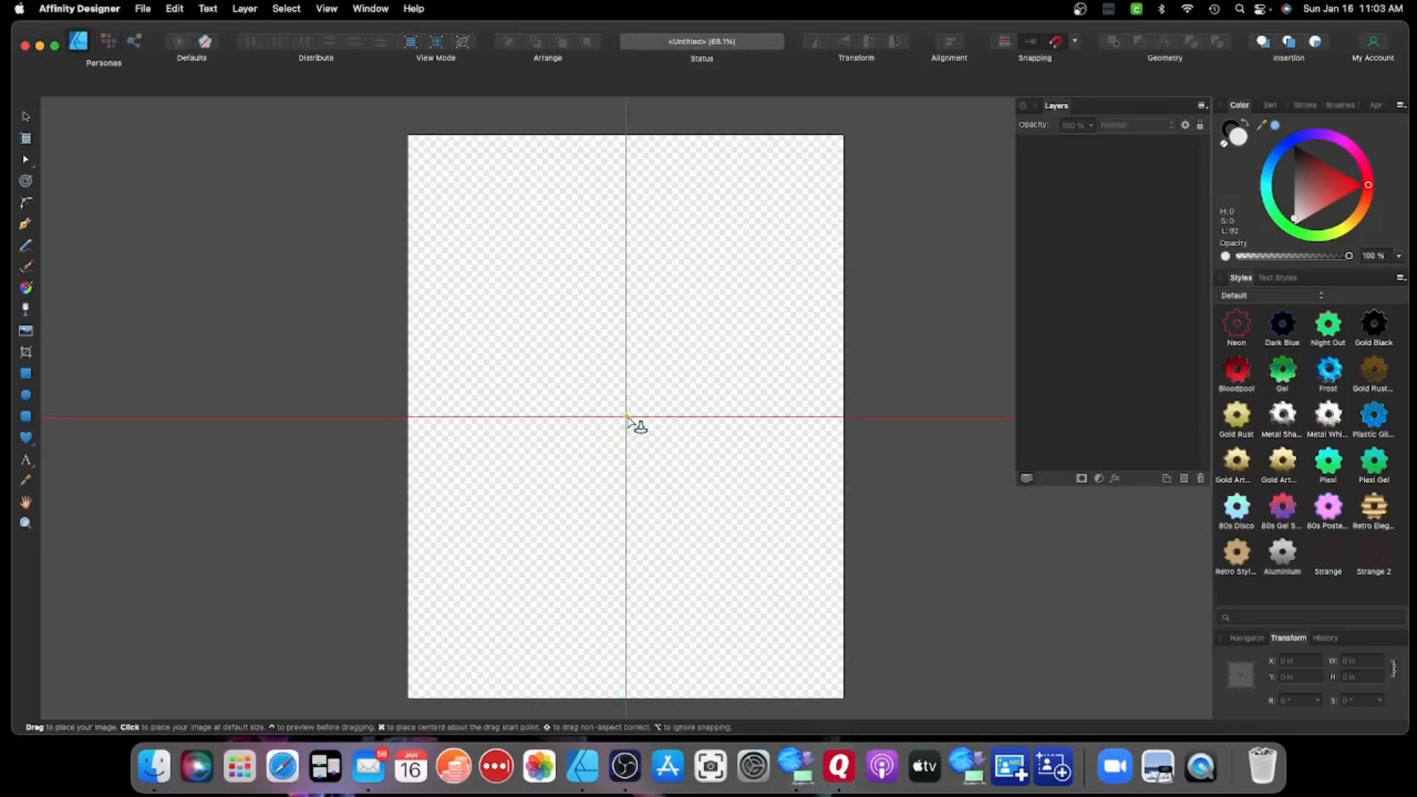
click(627, 419)
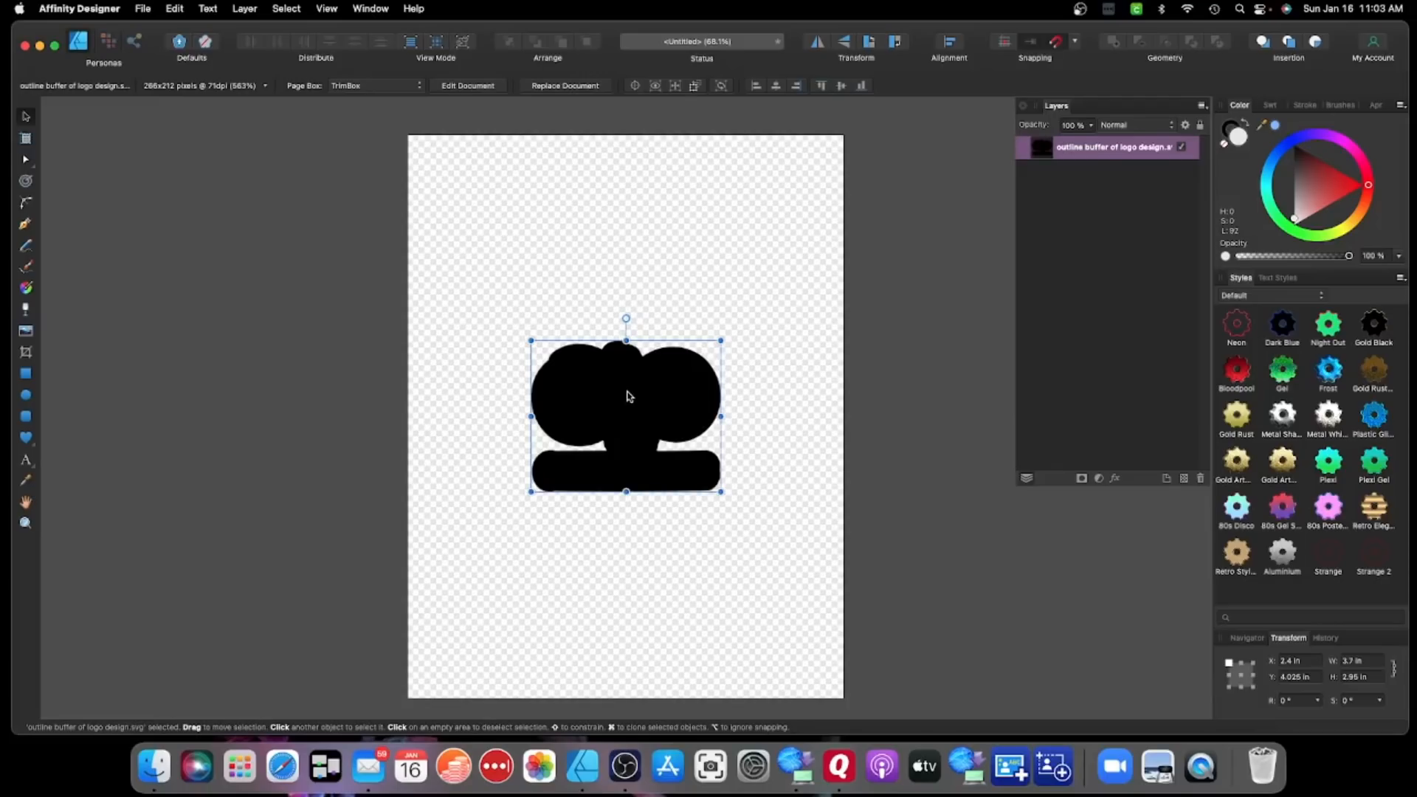
- Open the embedded outline buffer document, copy its black curve, and paste it into the Letter document
click(468, 86)
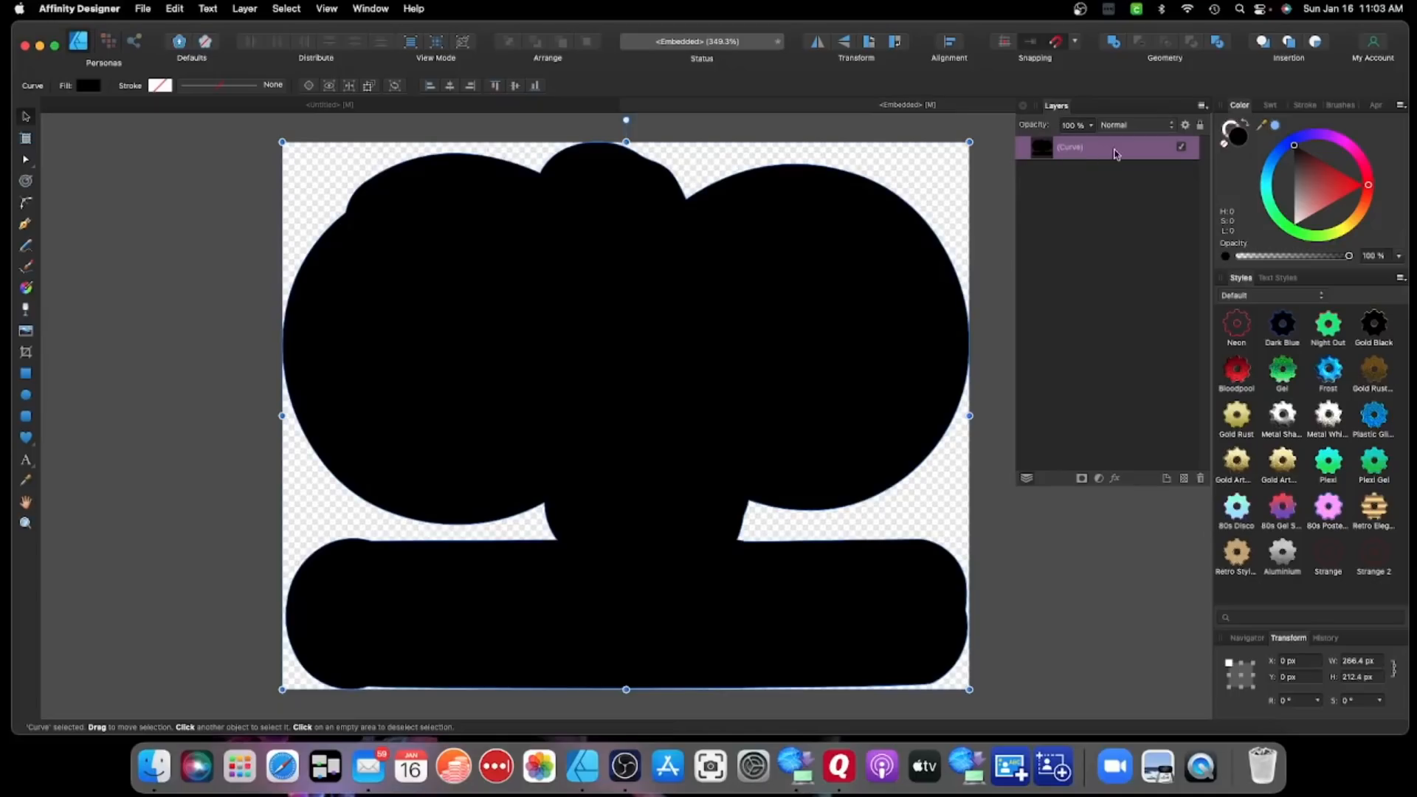
right_click(1115, 152)
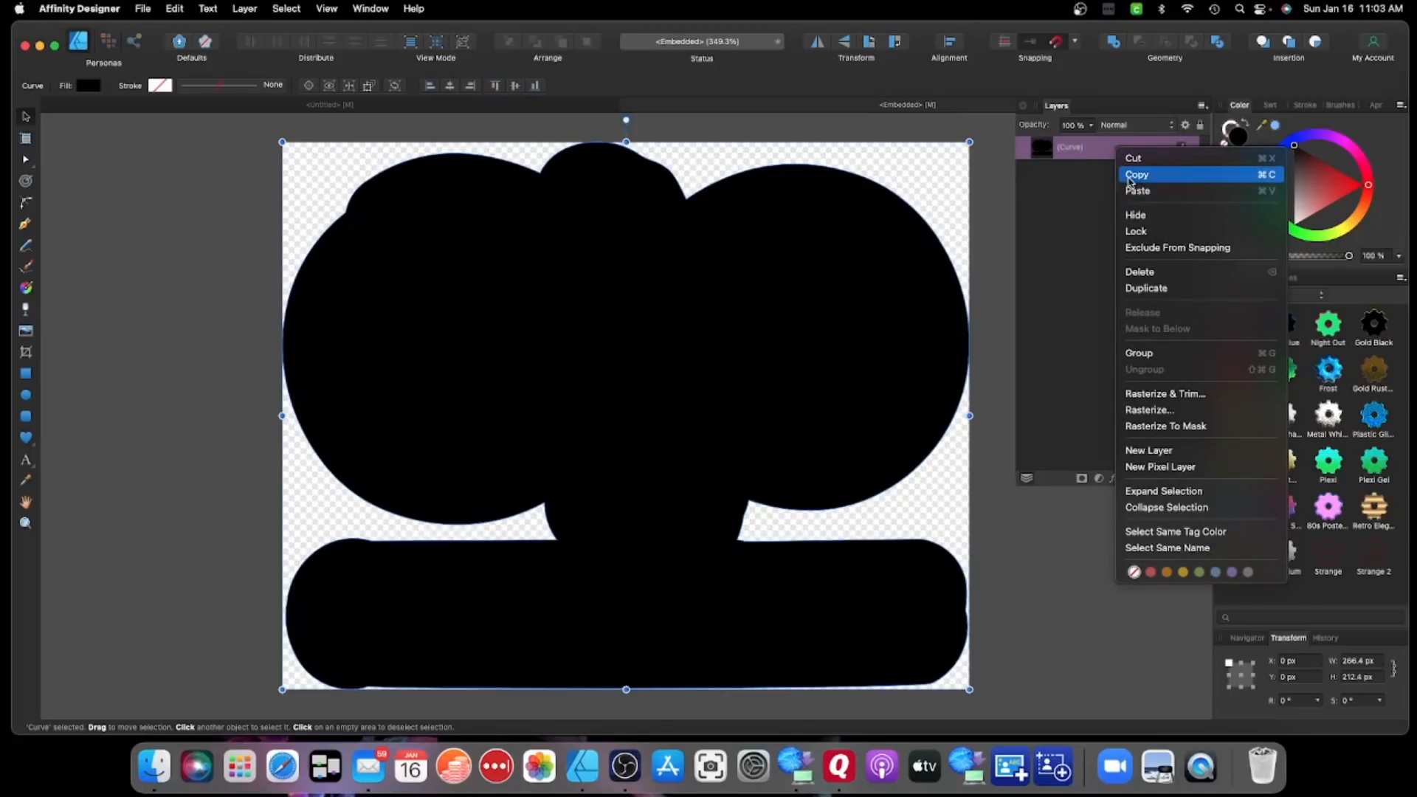
click(1129, 176)
click(557, 108)
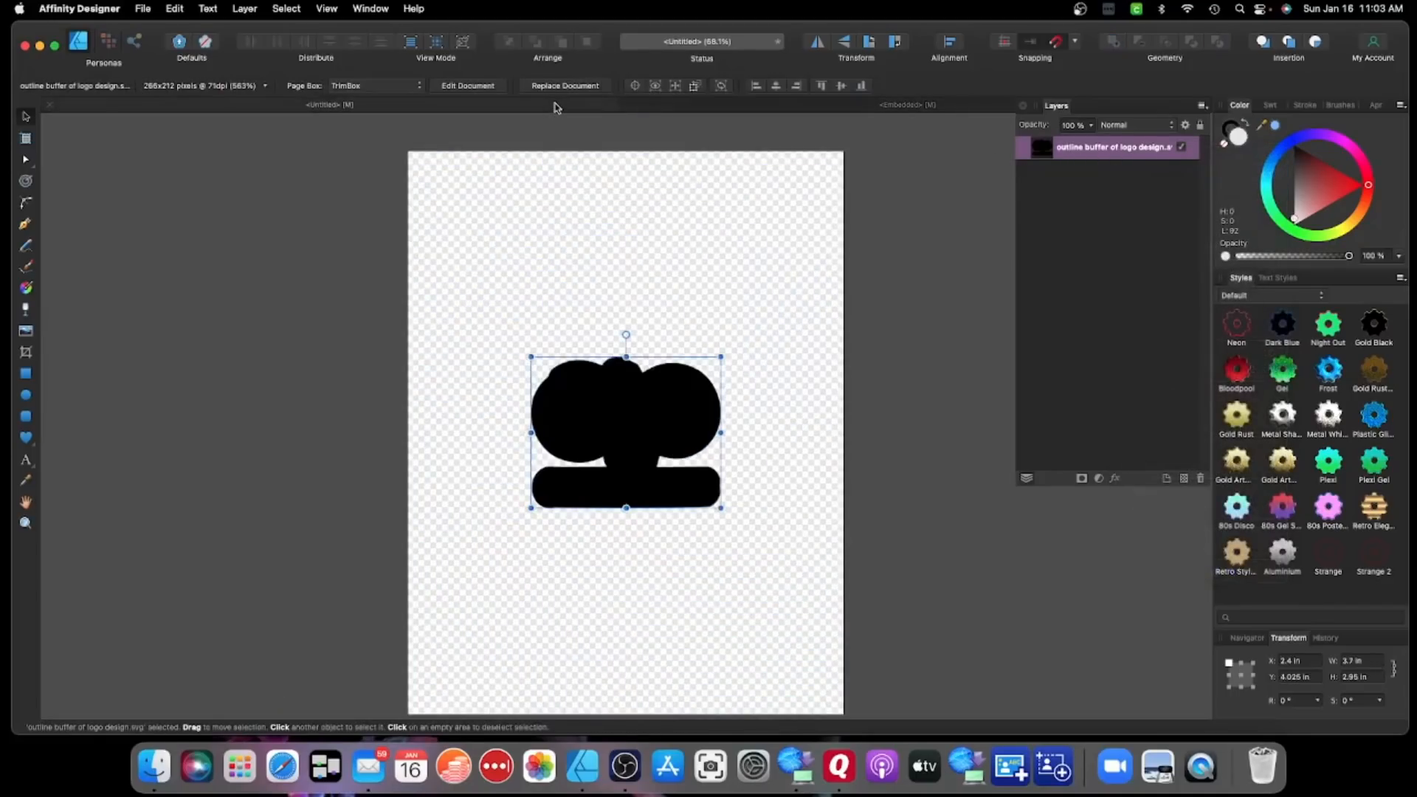
right_click(655, 229)
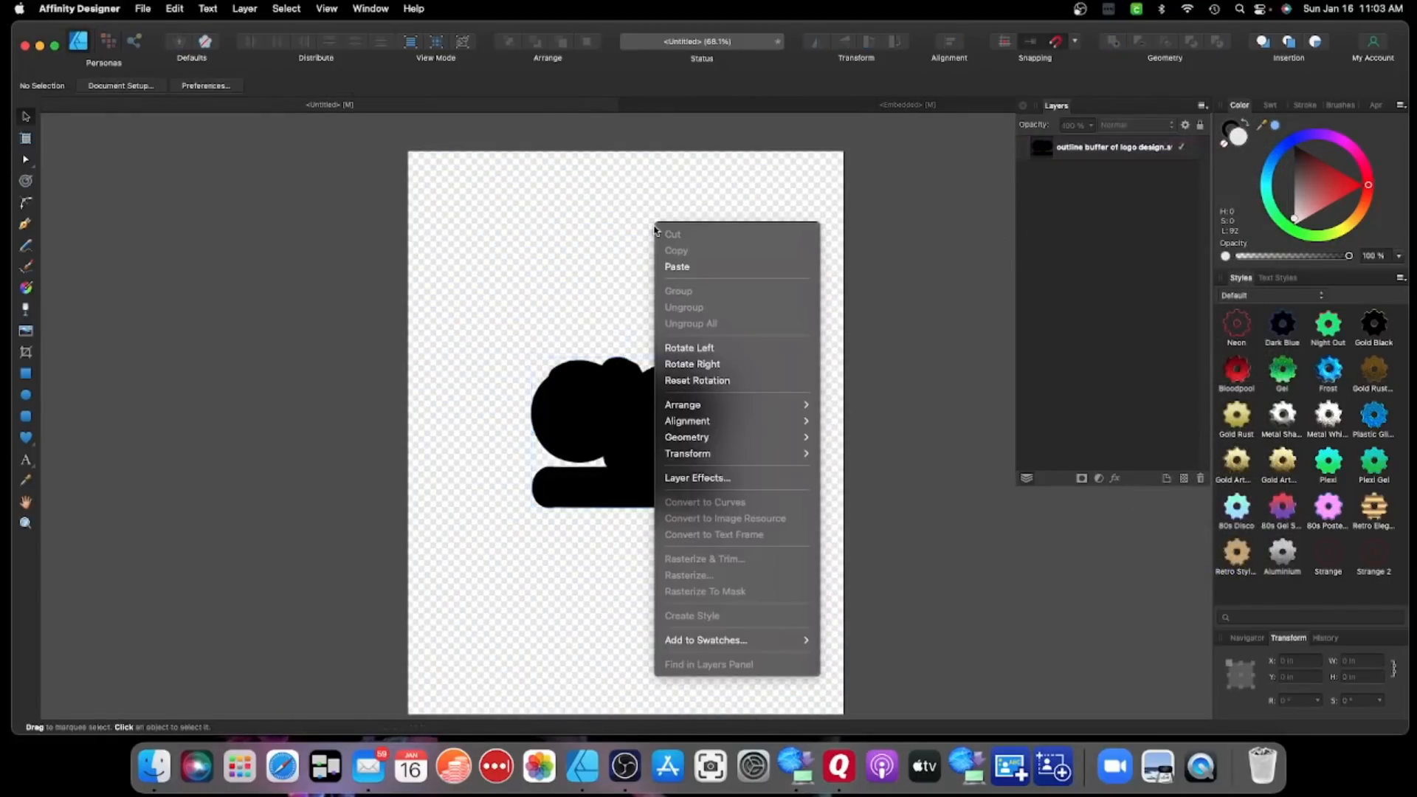
click(676, 266)
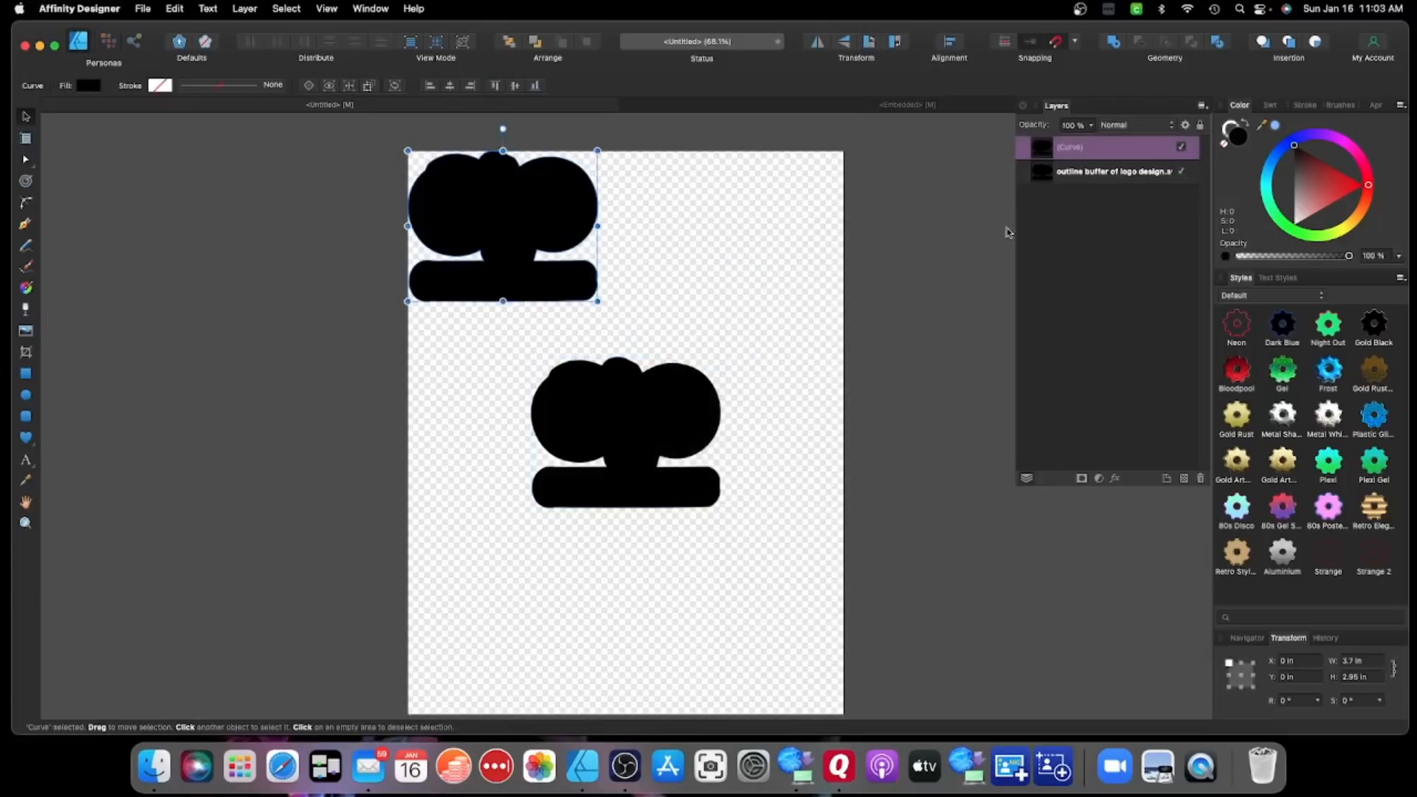
- Delete the embedded "outline buffer of logo design" layer and move the pasted curve to the centre of the page
click(1121, 181)
key(Delete)
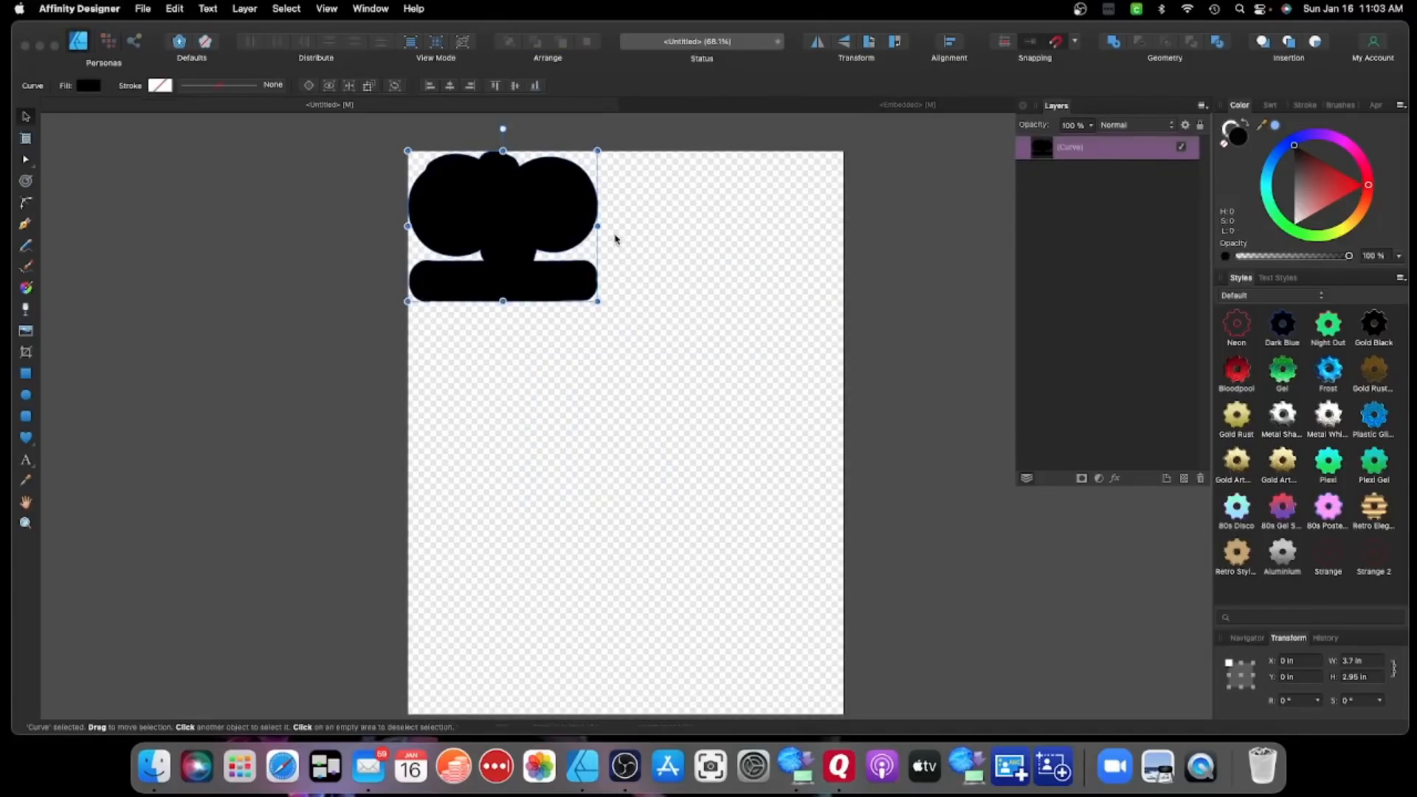
drag(520, 219, 640, 417)
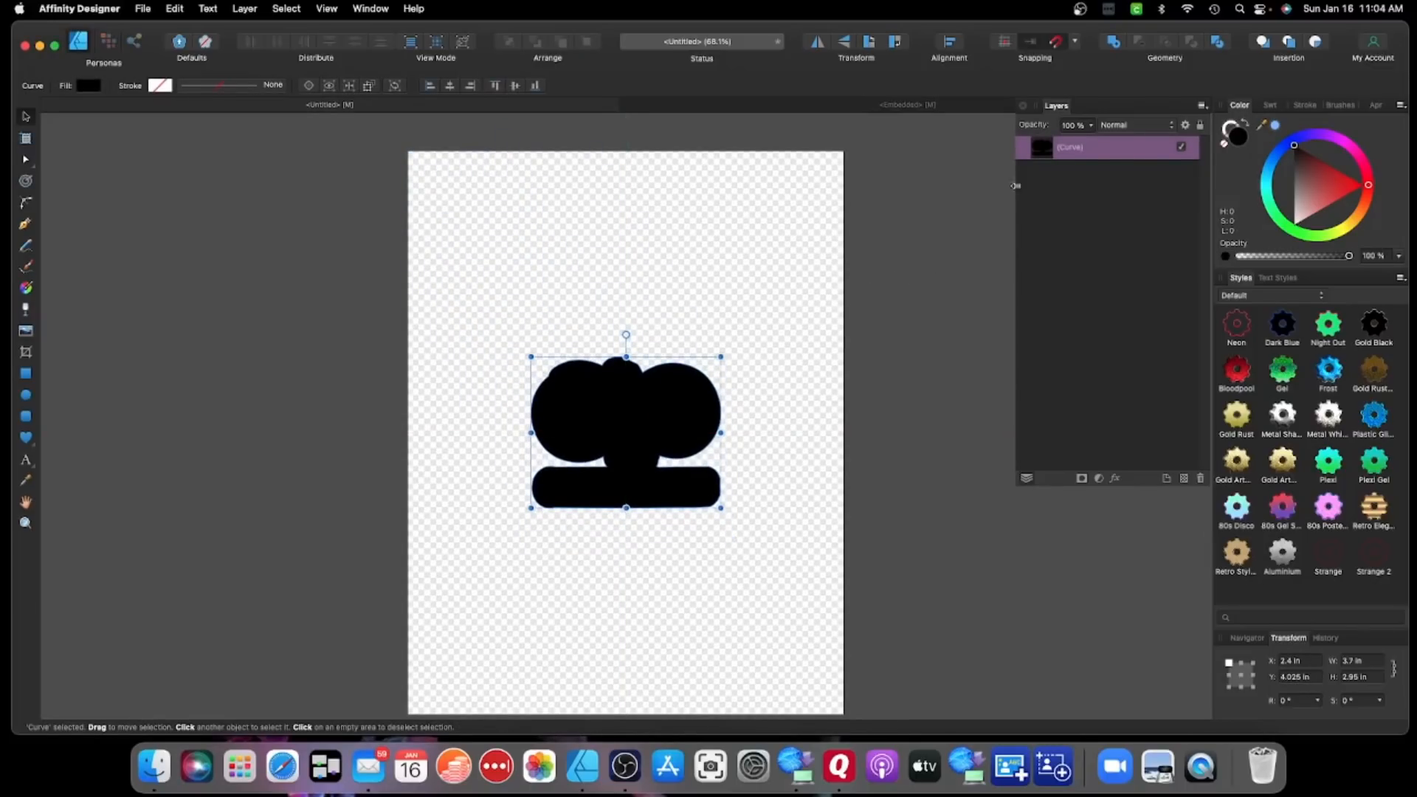
- Rename the curve layer as "Outline"
double_click(1067, 149)
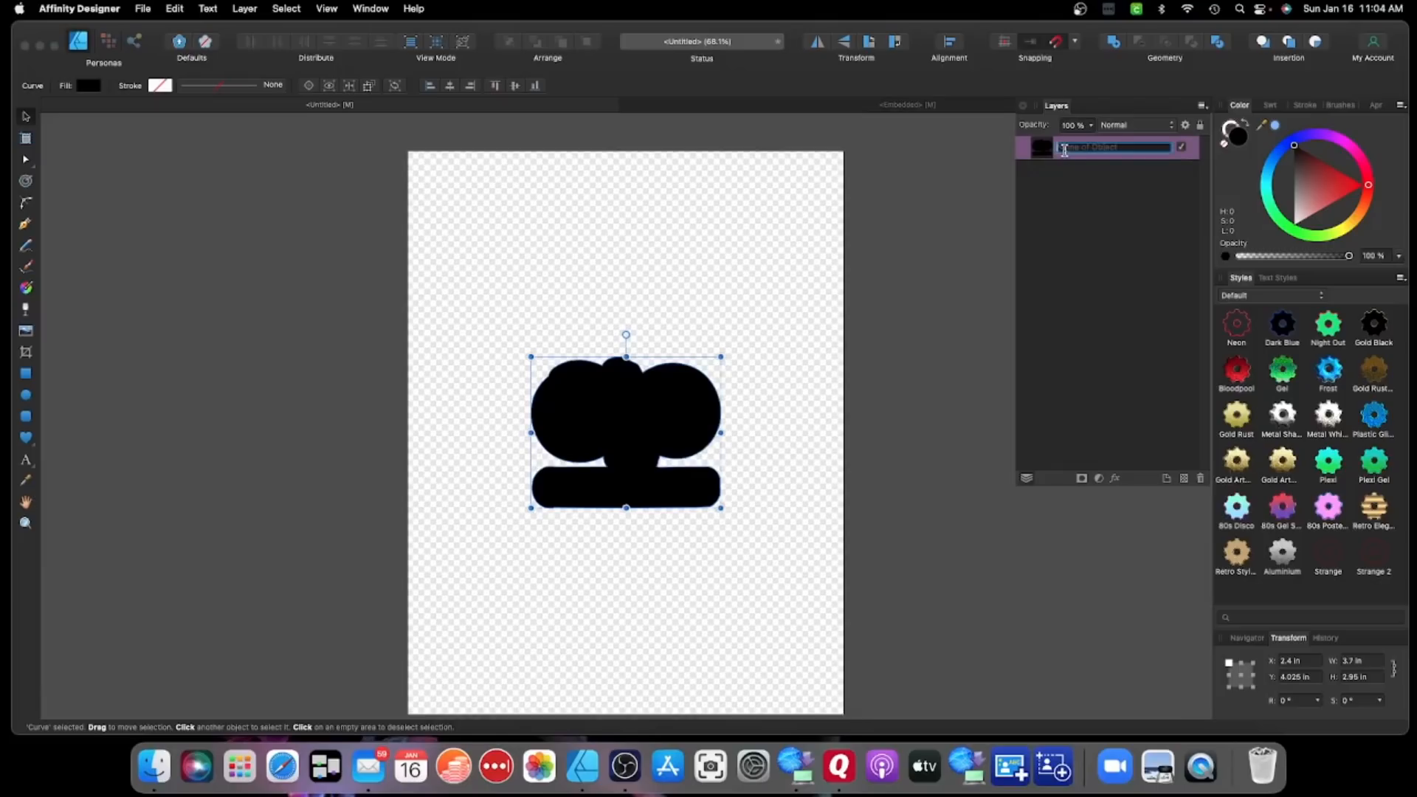
text(Outline)
key(Return)
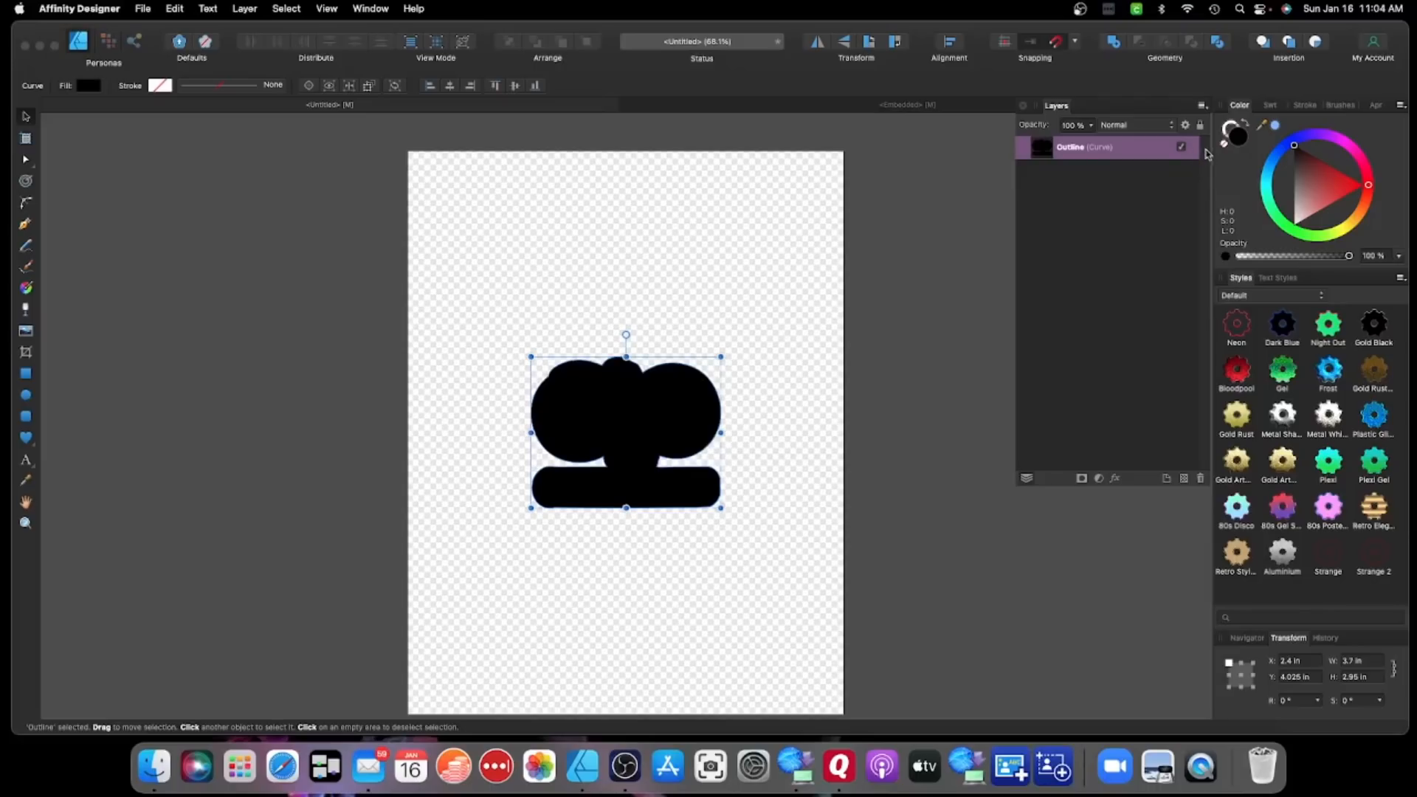
- Swap the Outline curve's black fill to its stroke, leaving no fill, and set the stroke width to 2.5 pt
click(1248, 126)
click(1248, 126)
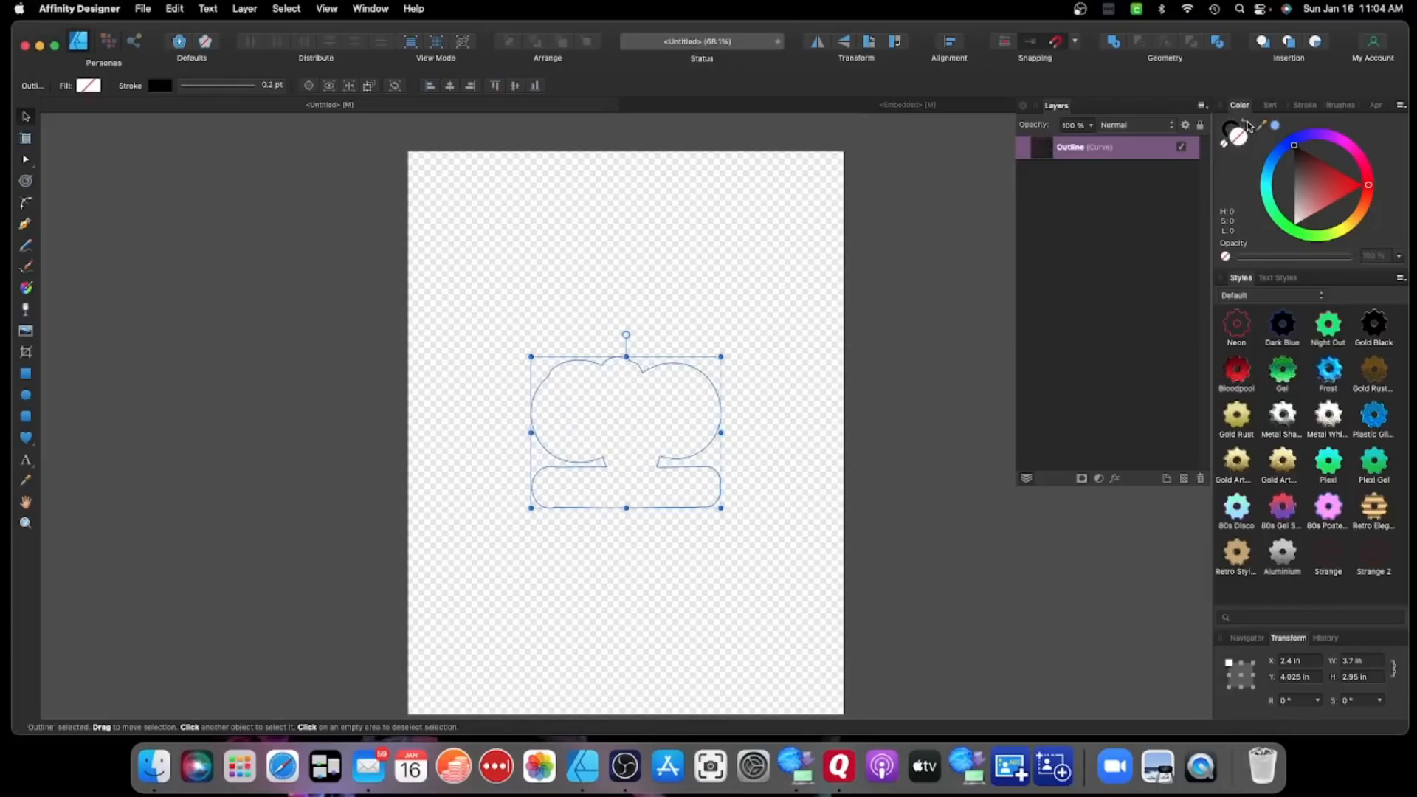
click(1305, 106)
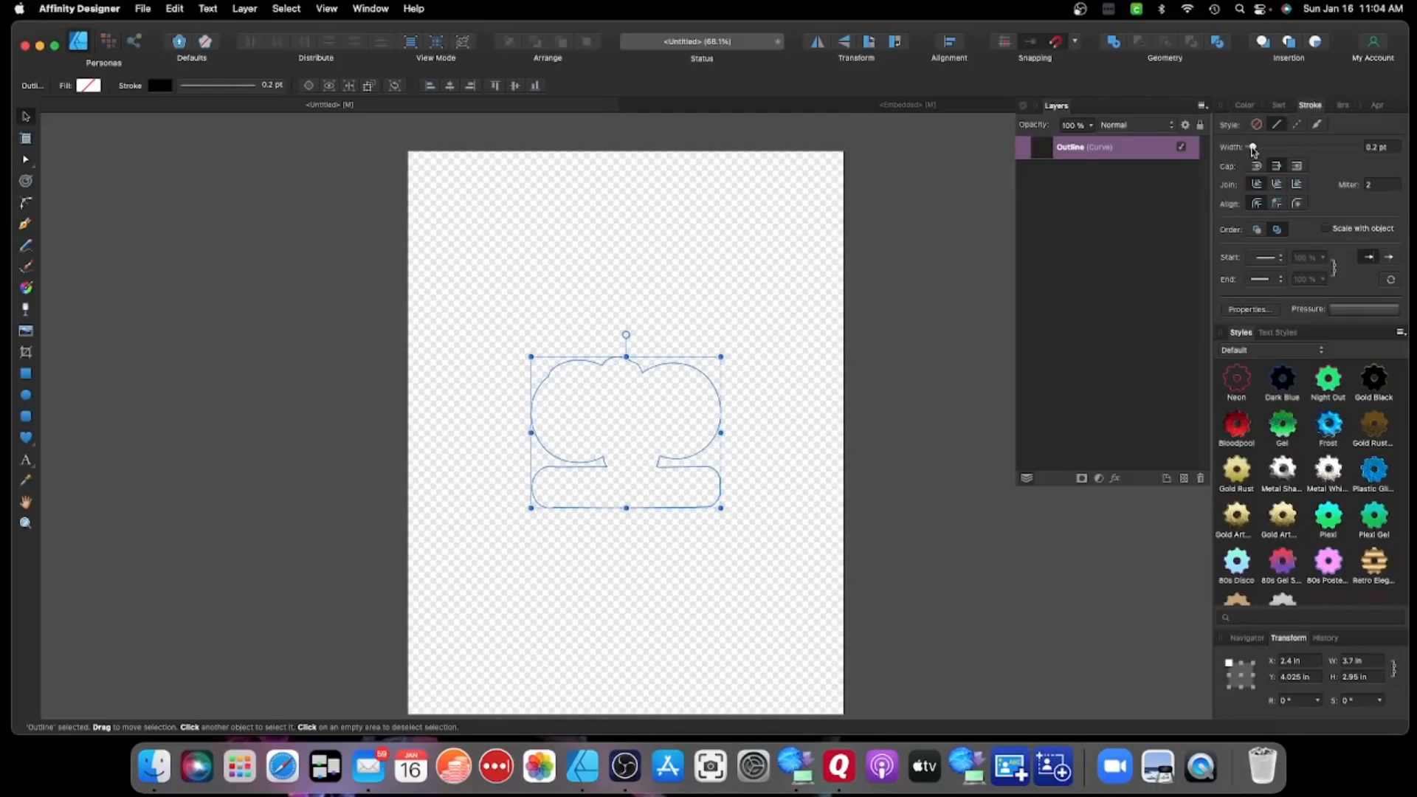
drag(1253, 147, 1276, 148)
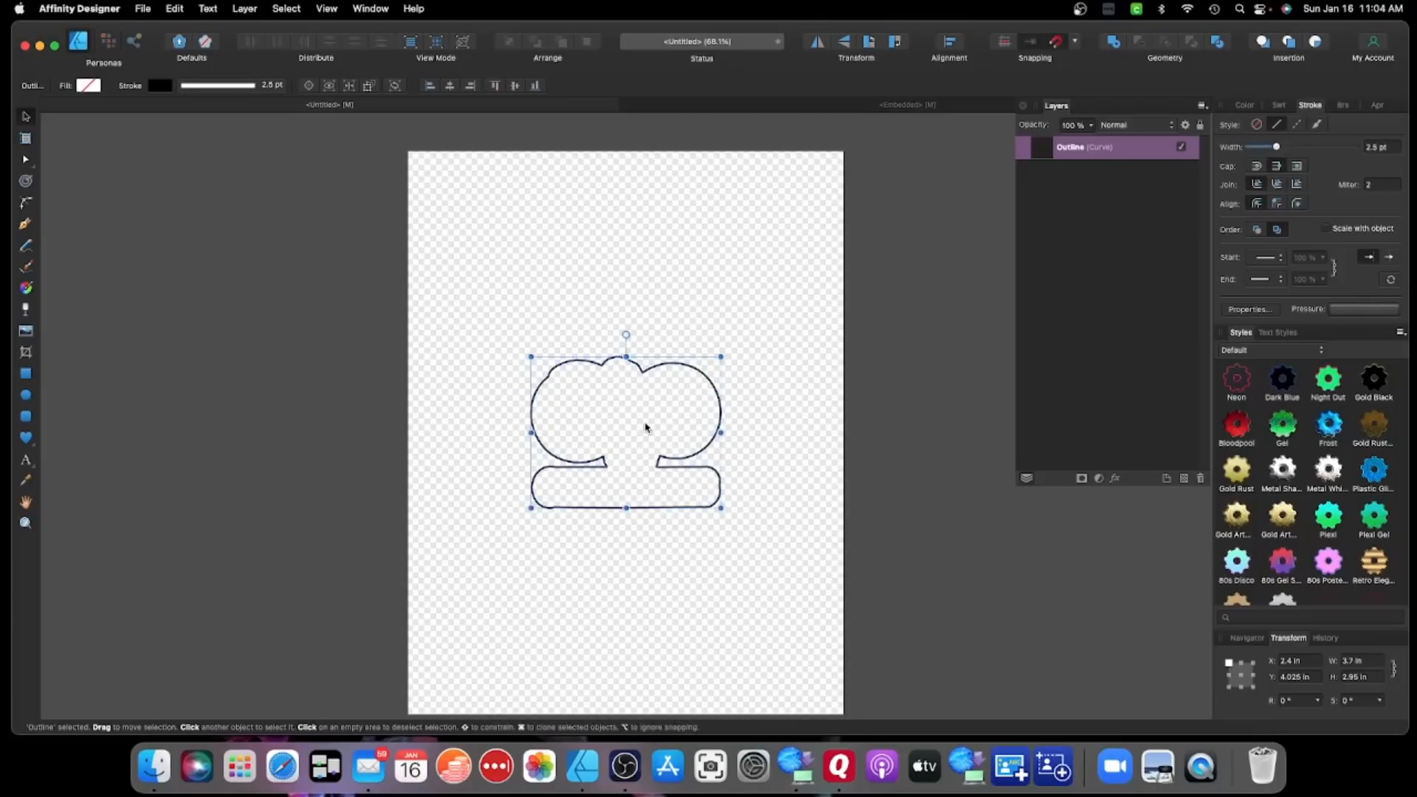
scroll(645, 427, up, 5)
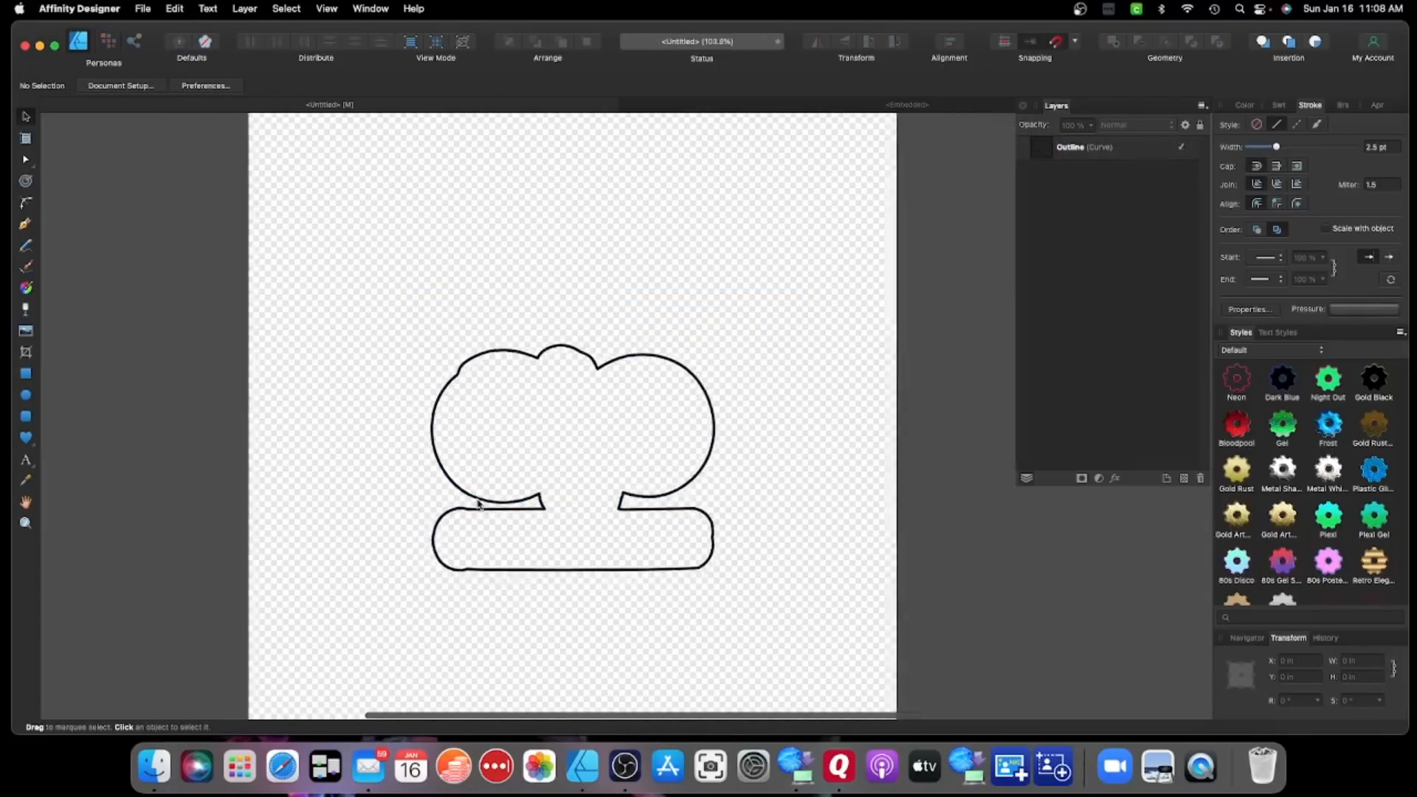
key(super+0)
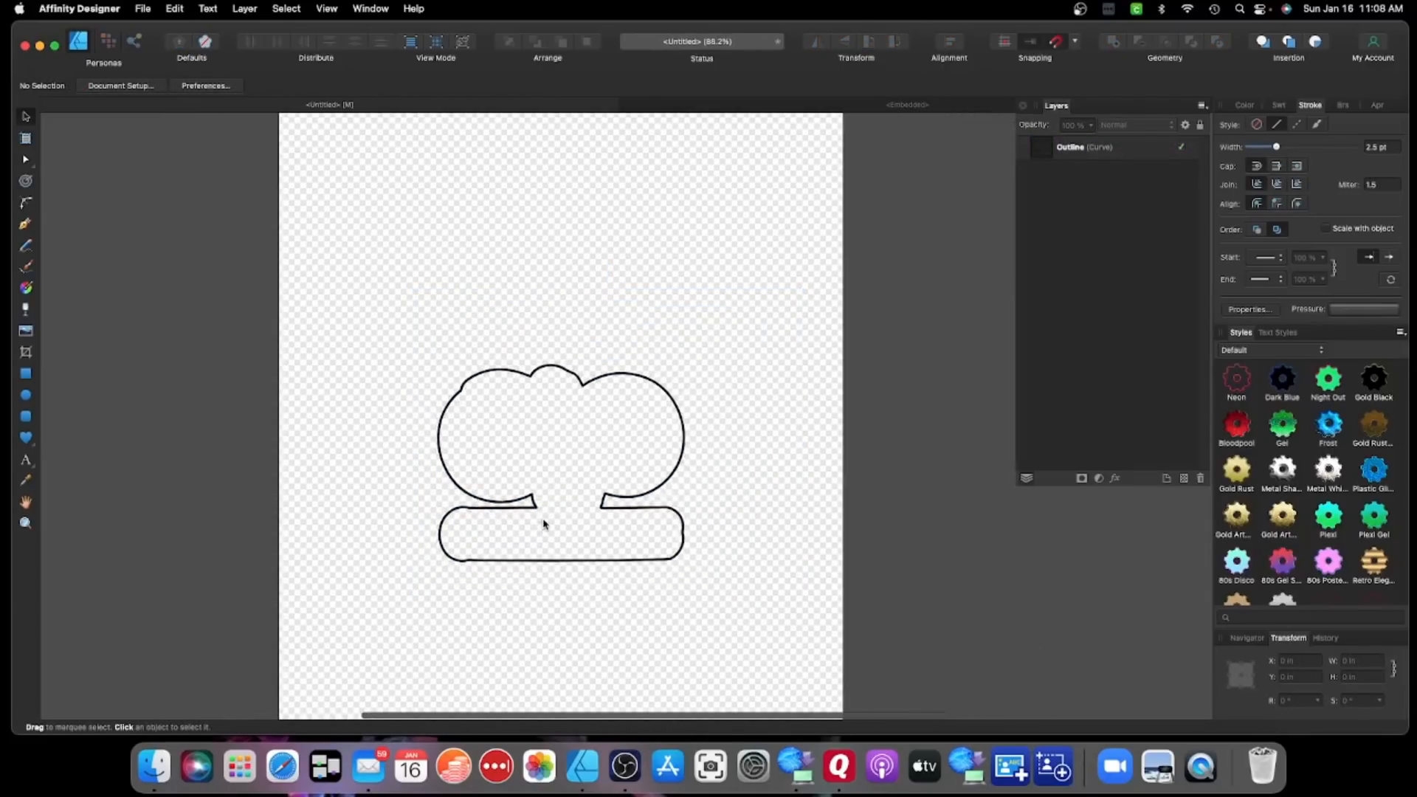
key(space)
mouse_move(544, 516)
mouse_down()
mouse_move(546, 439)
mouse_move(541, 488)
mouse_up()
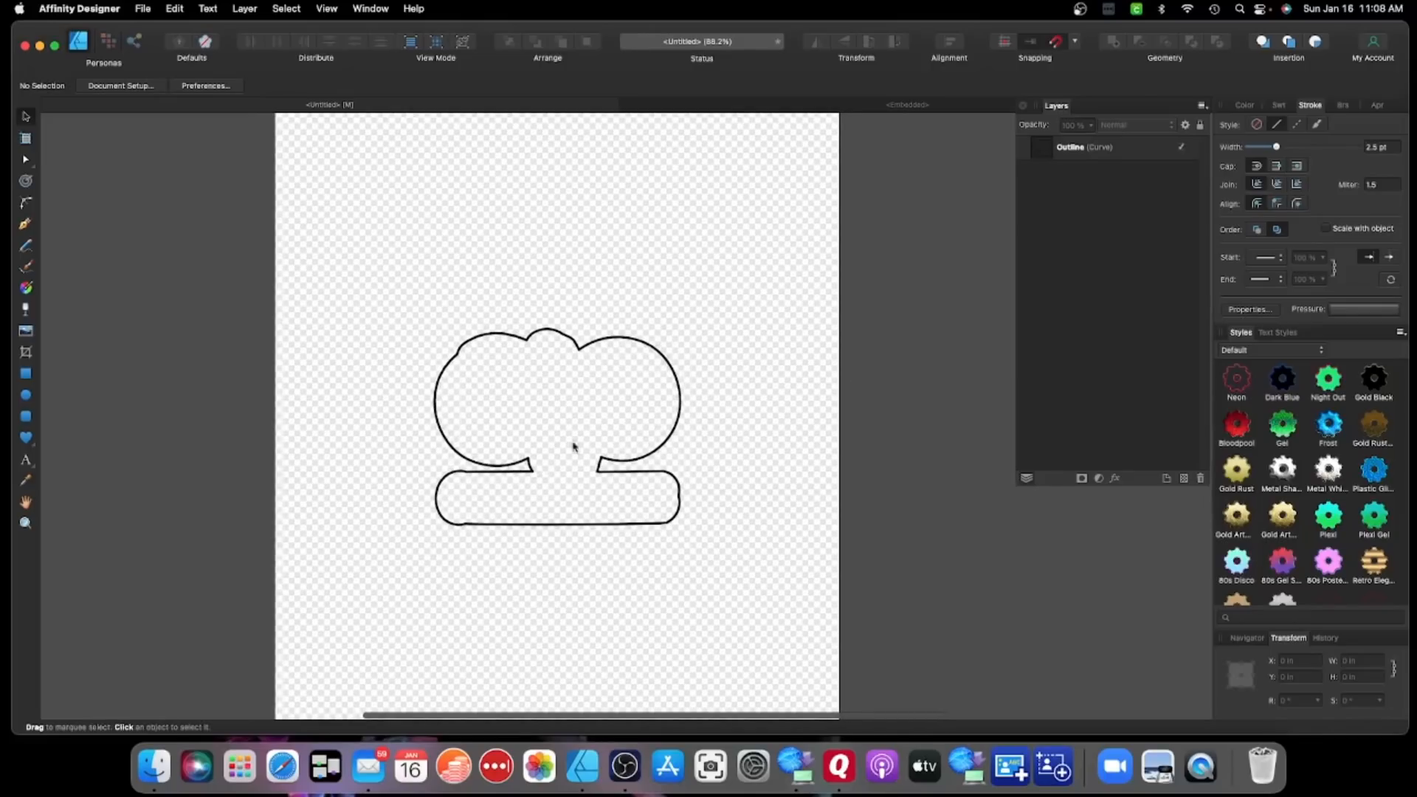
- Place logo.svg inside the outline and move the logo and outline together to near the top of the page
click(27, 333)
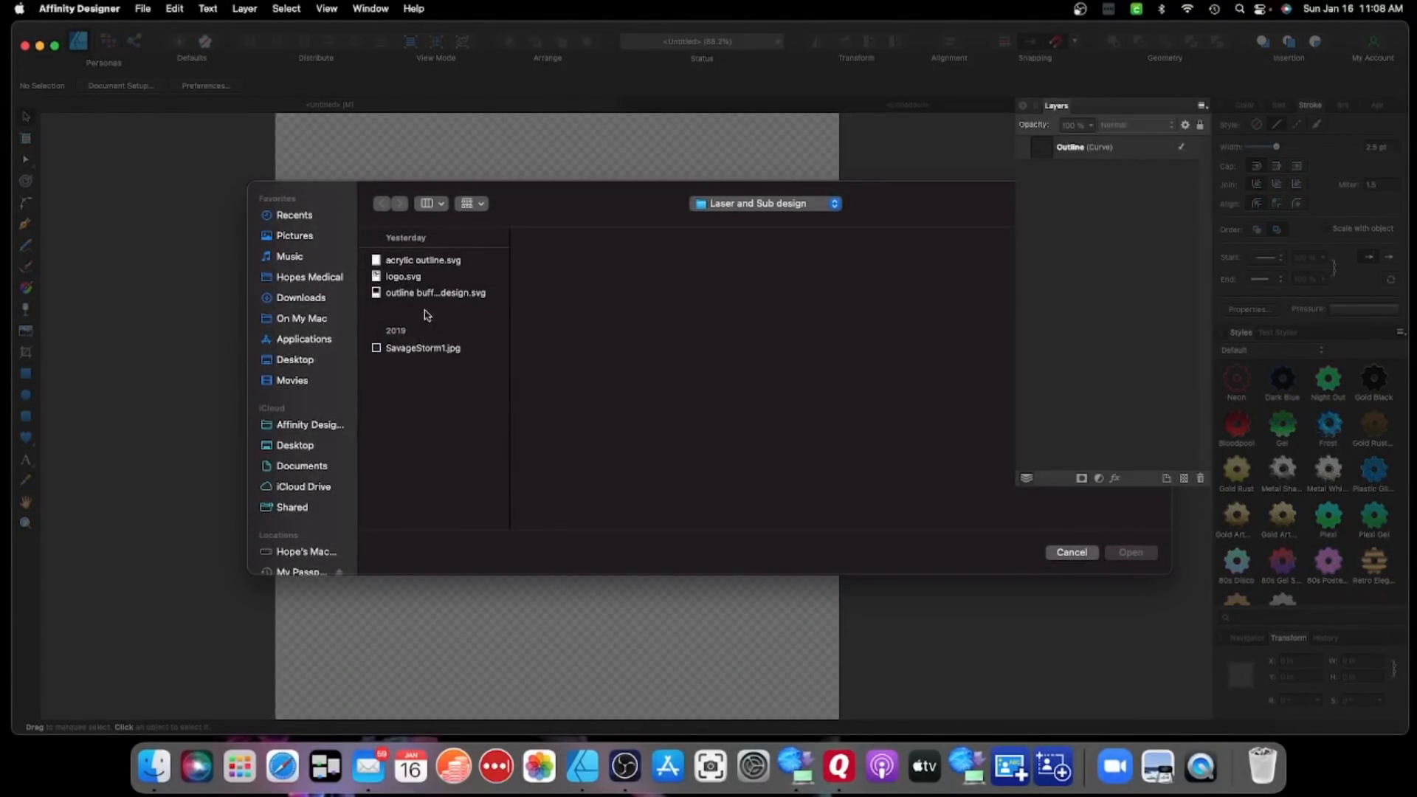
click(402, 277)
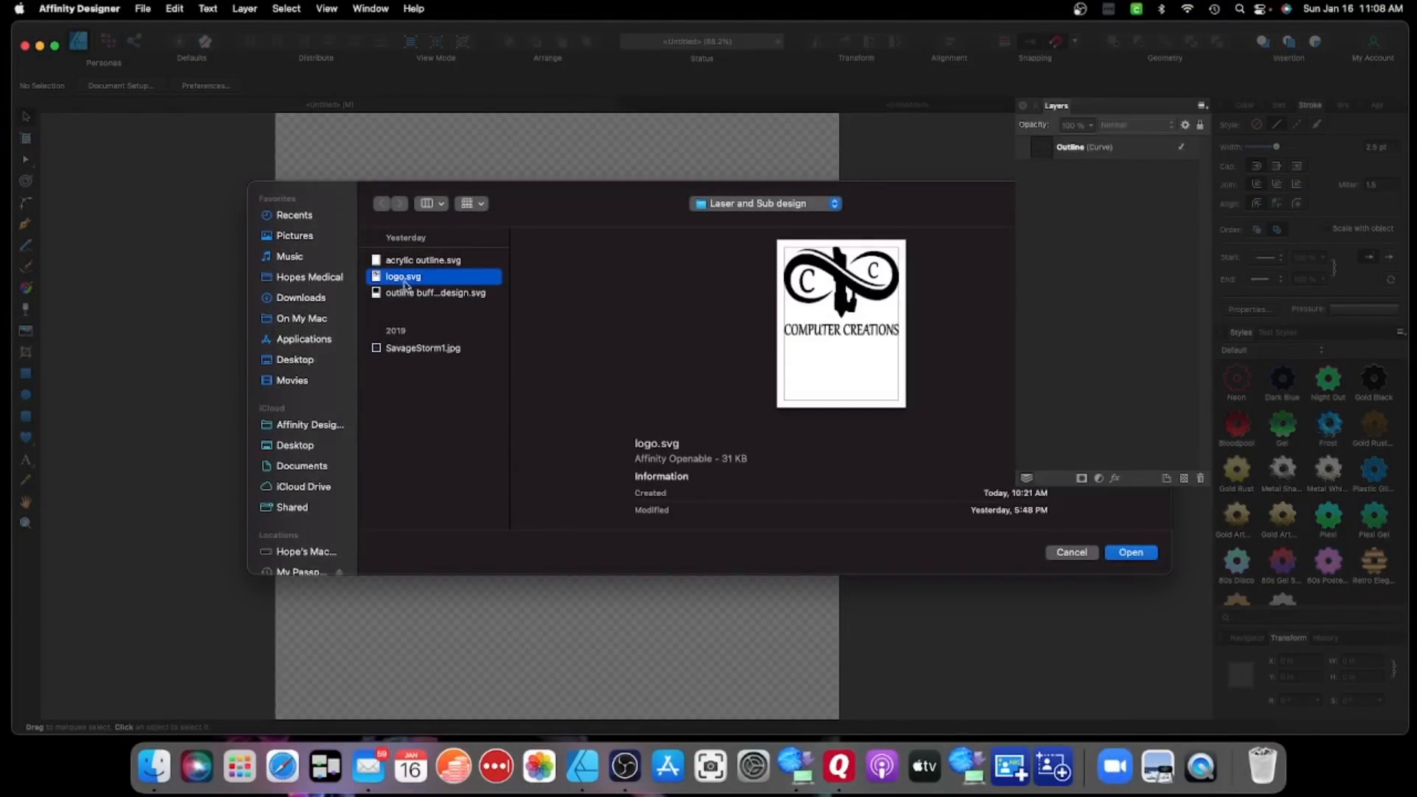
click(1130, 553)
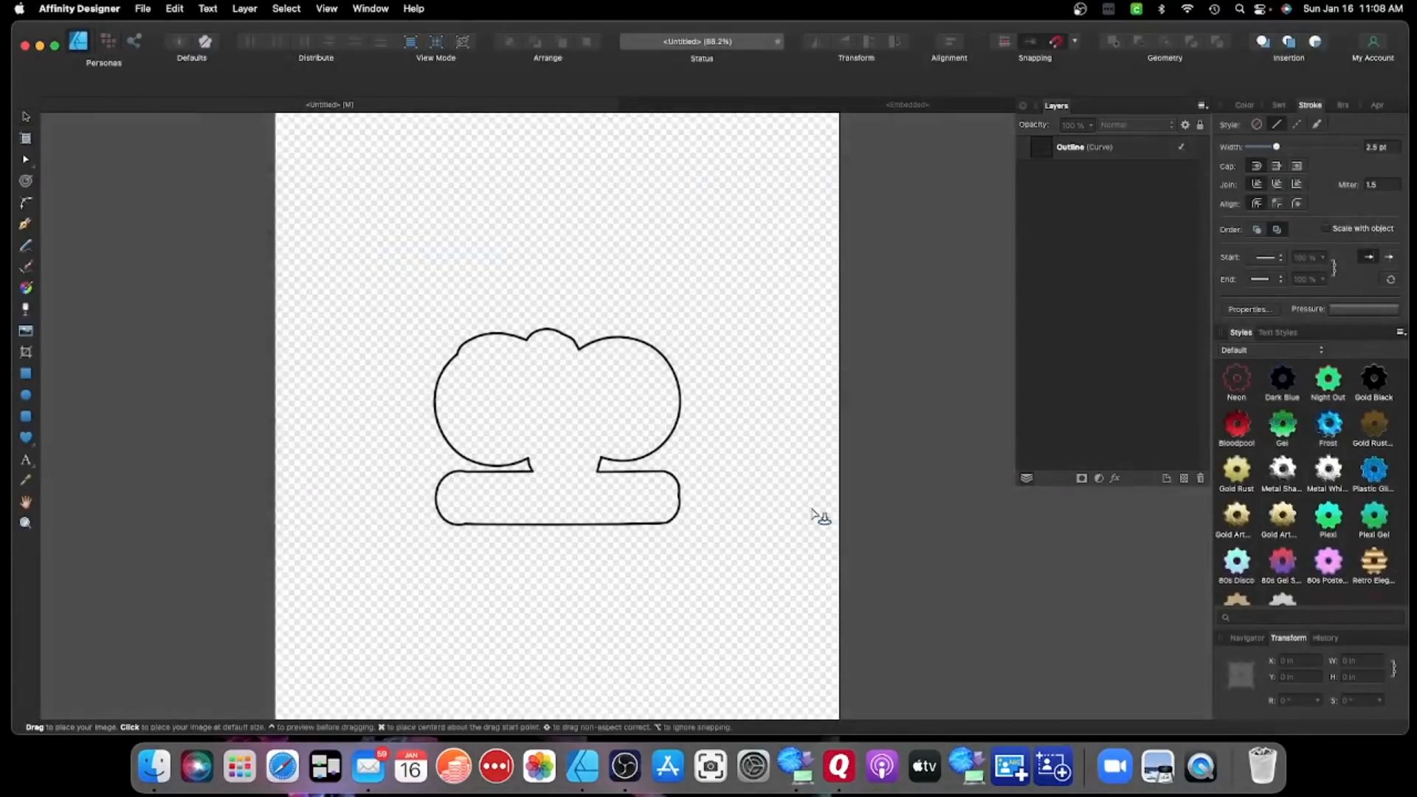
click(559, 430)
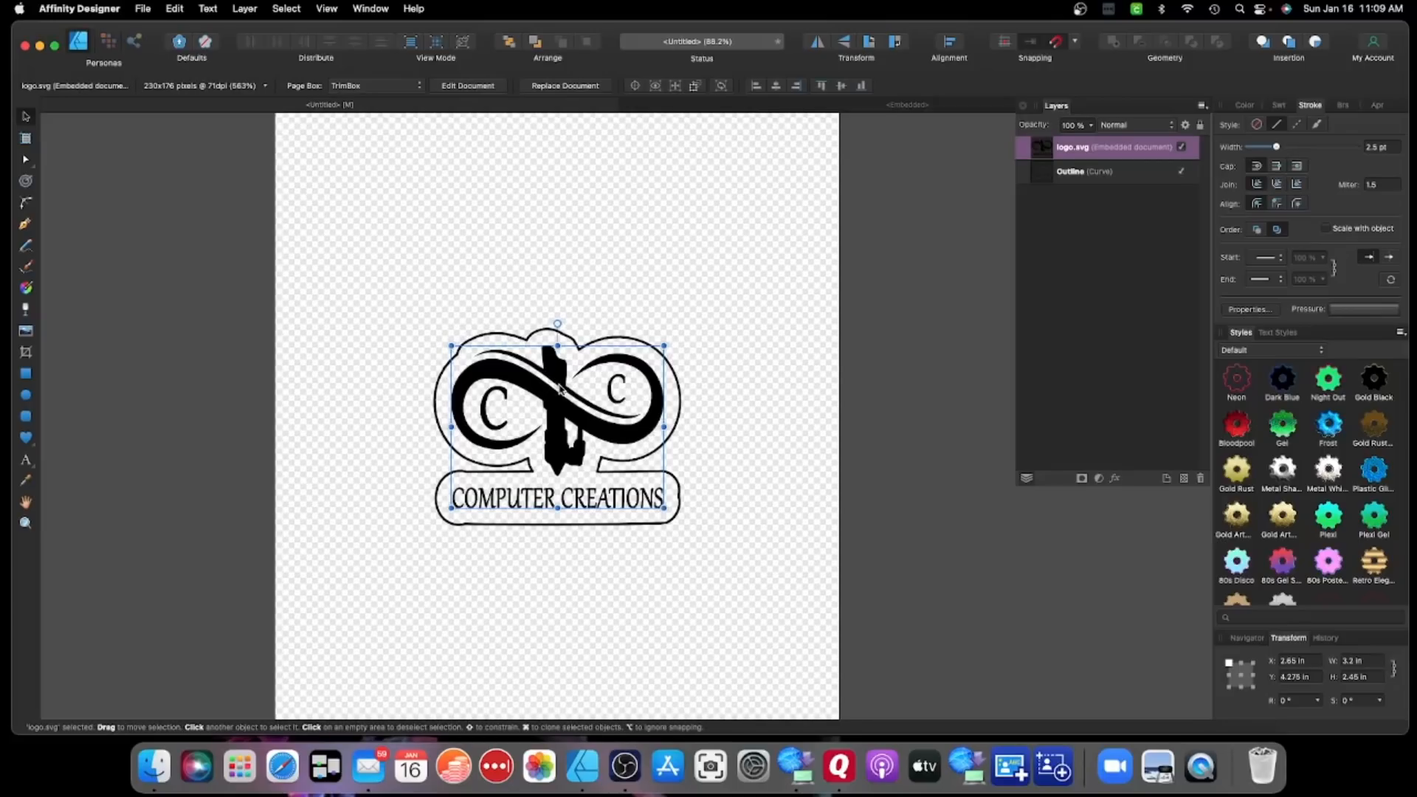
drag(418, 280, 712, 583)
drag(557, 425, 571, 239)
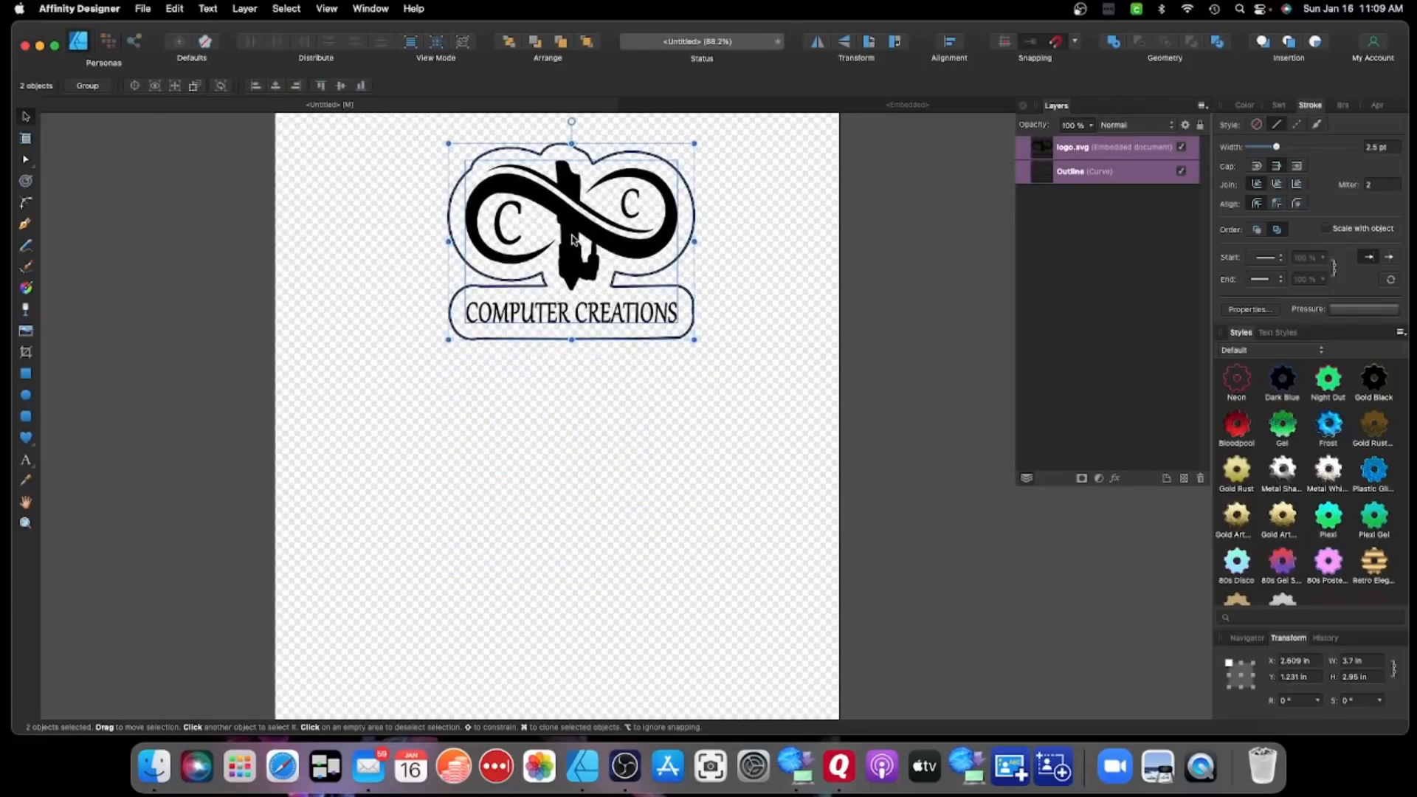
- Place SavageStorm1.jpg and scale it down to about 4.5 in square, positioned directly below the logo
click(25, 333)
click(427, 348)
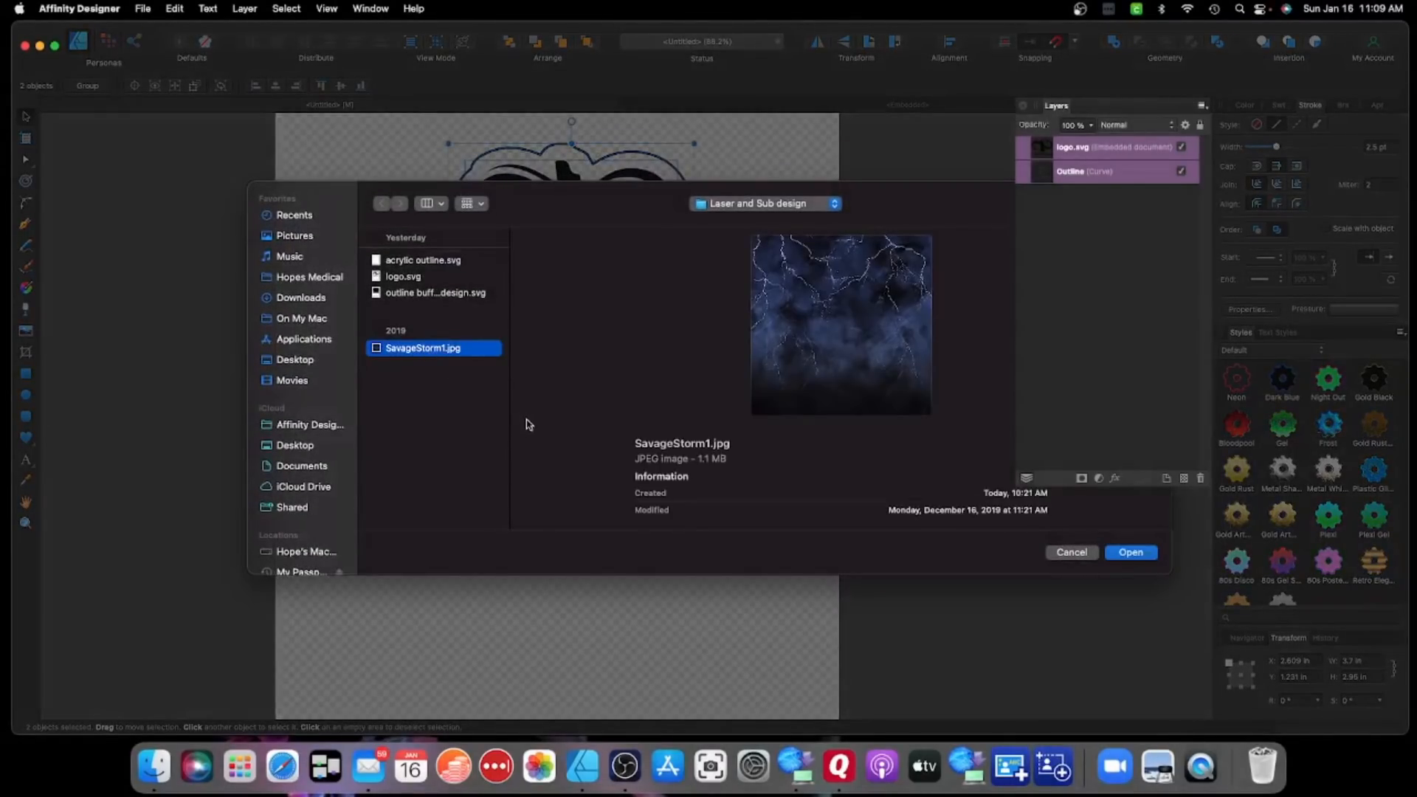
click(1146, 555)
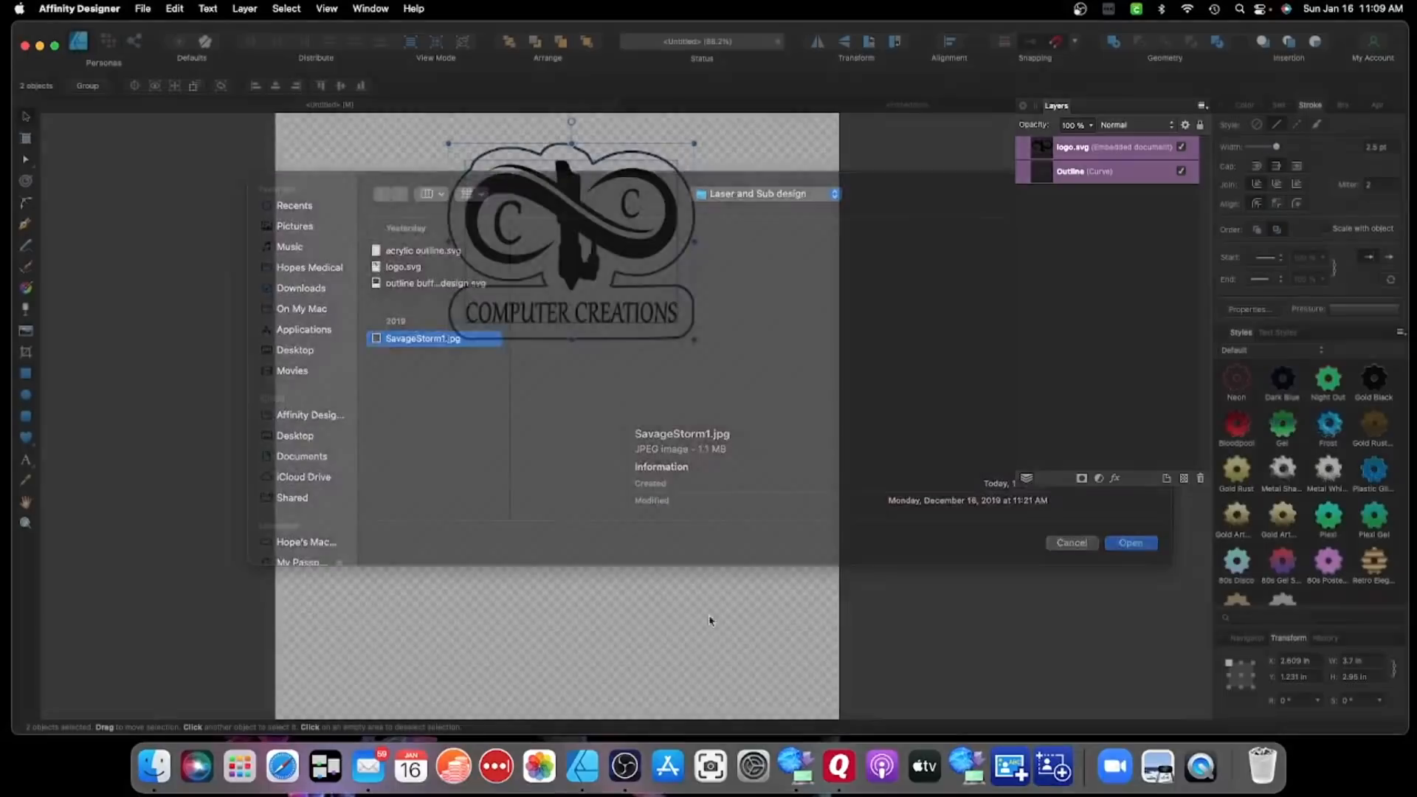
click(569, 550)
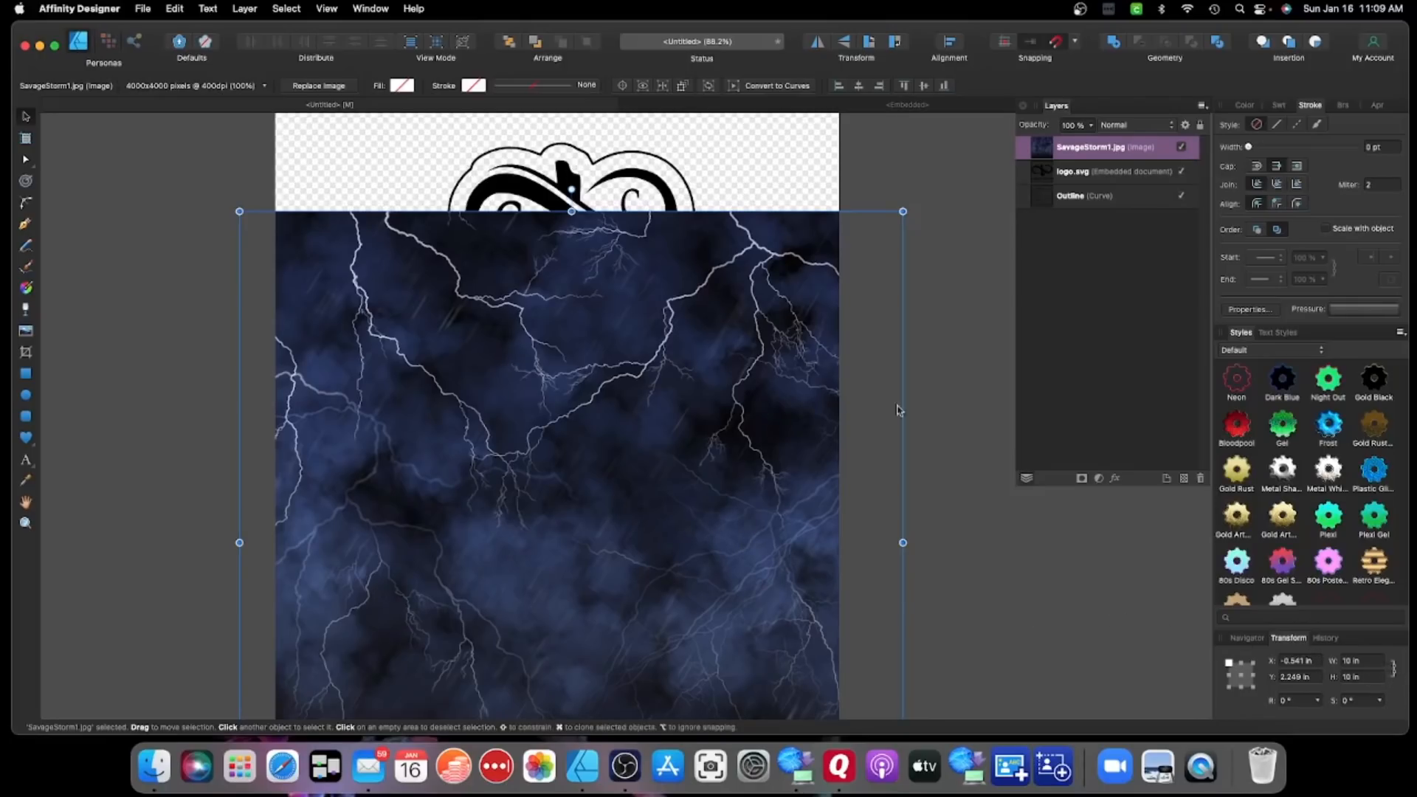
drag(239, 213, 569, 544)
drag(748, 666, 594, 455)
drag(415, 333, 445, 367)
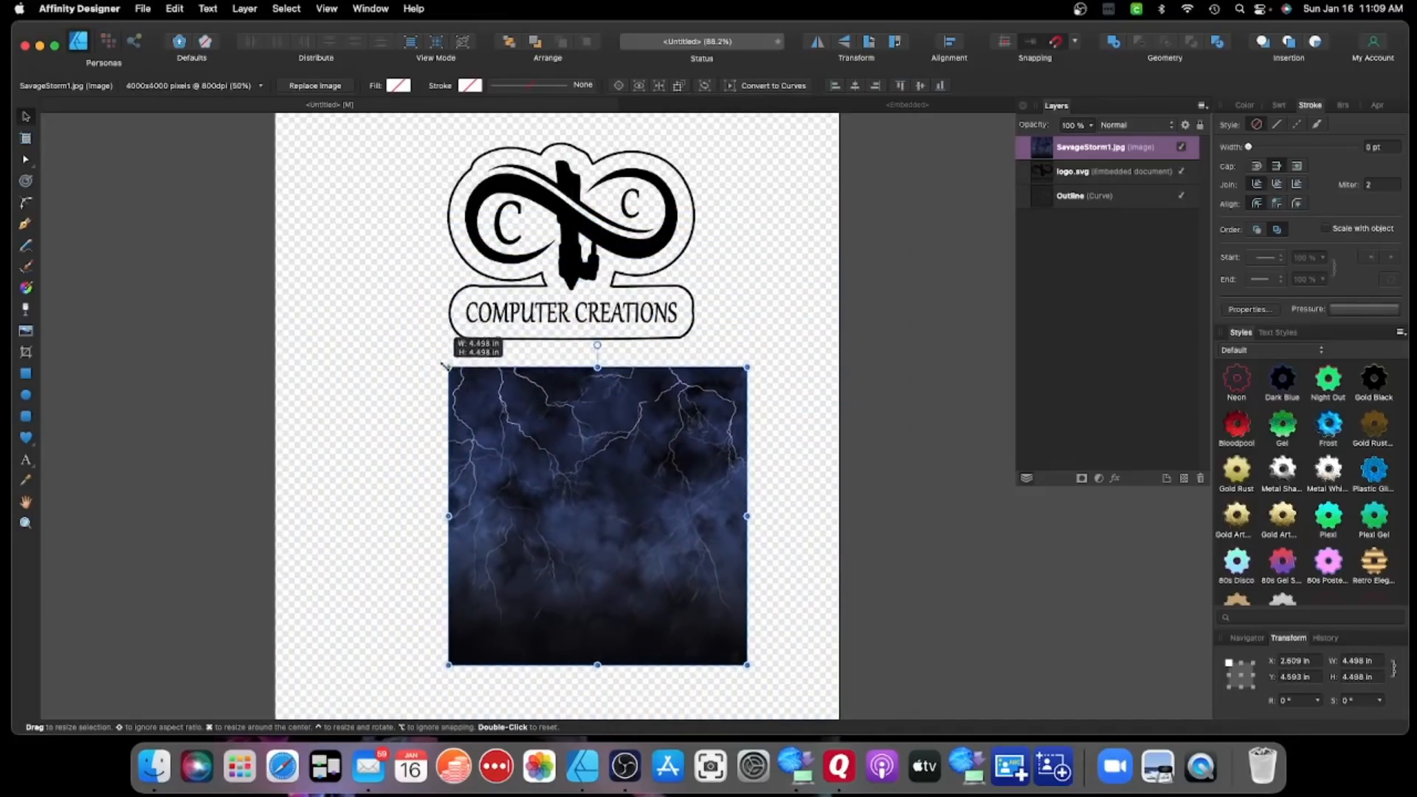
drag(560, 465, 528, 442)
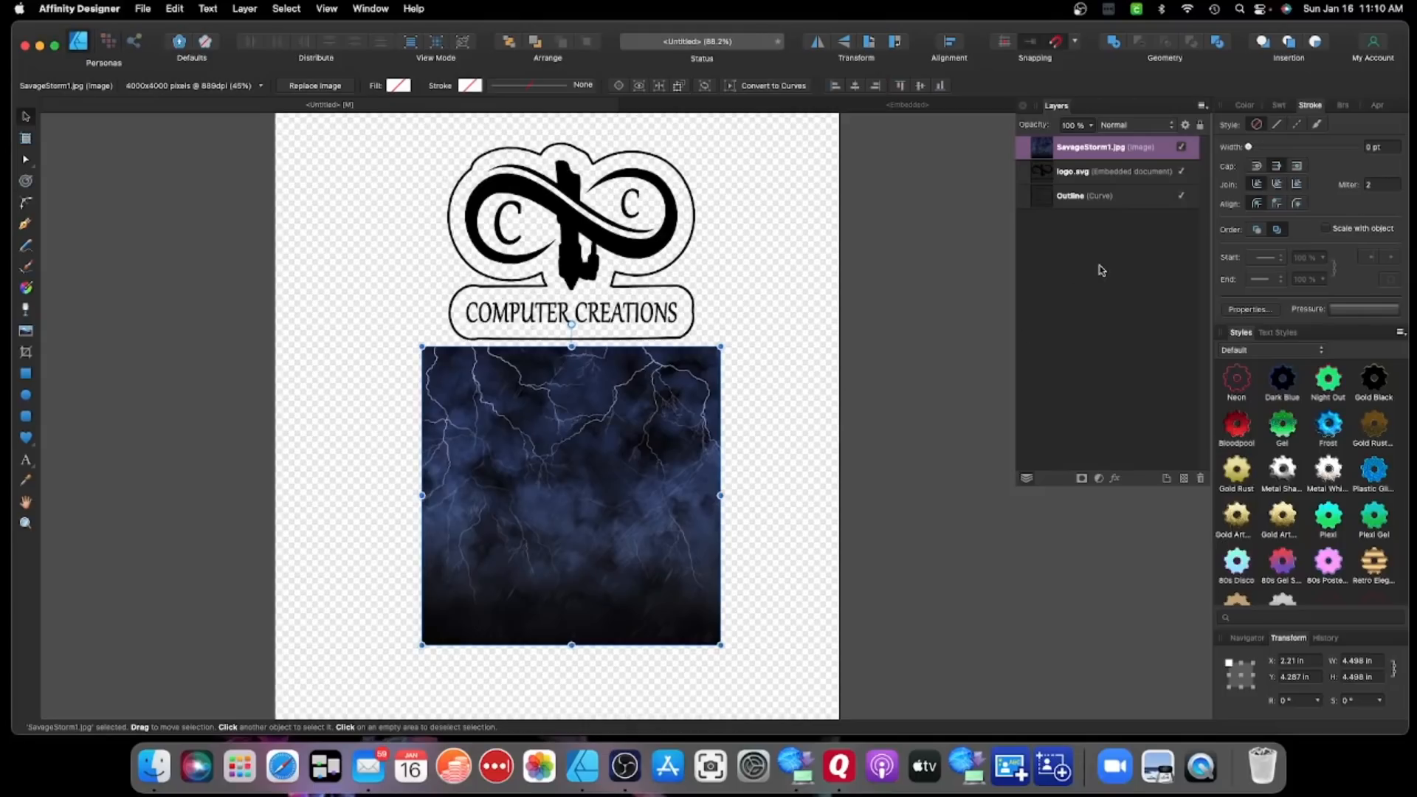
- Move the Outline layer above logo.svg and nest the SavageStorm1.jpg layer inside the Outline curve
click(1086, 197)
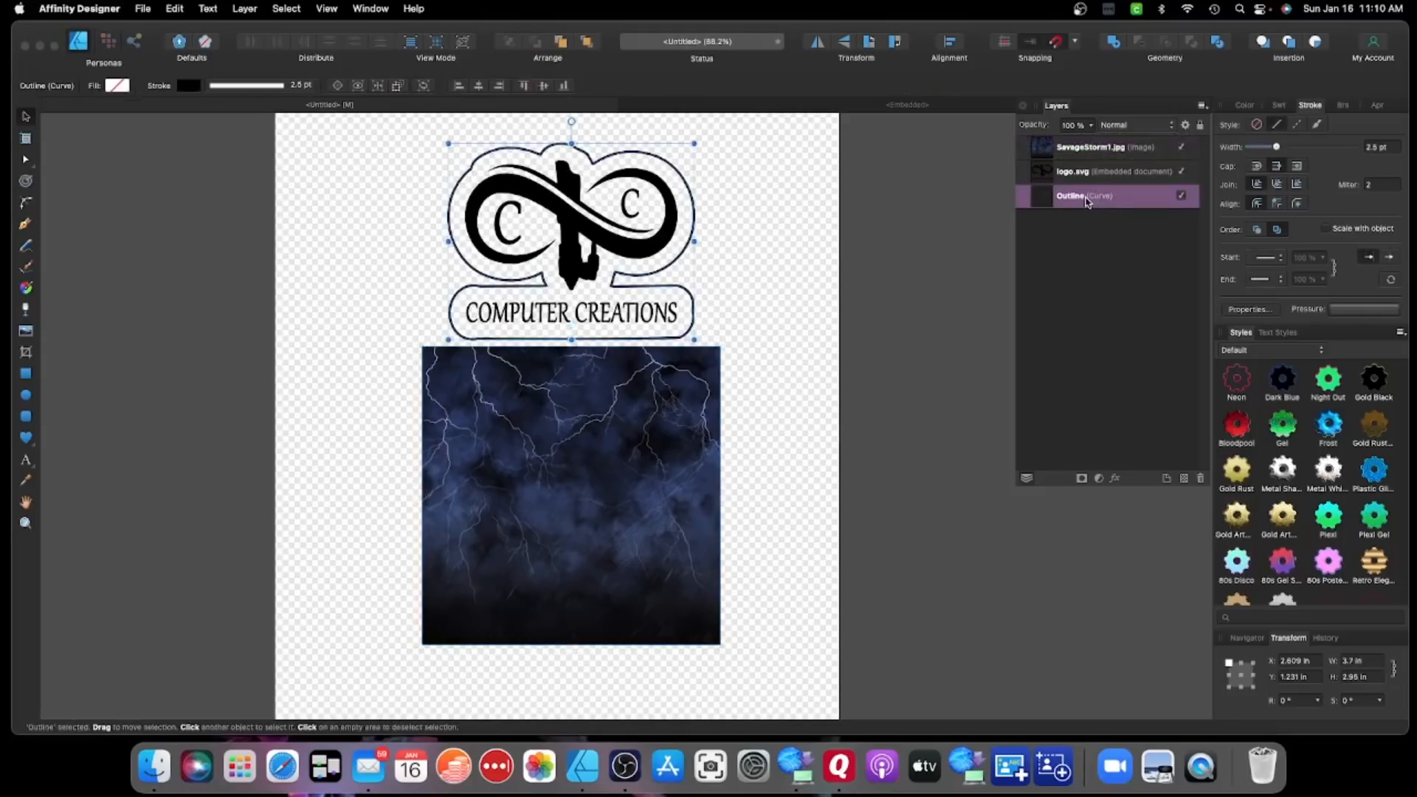
drag(1086, 201, 1074, 170)
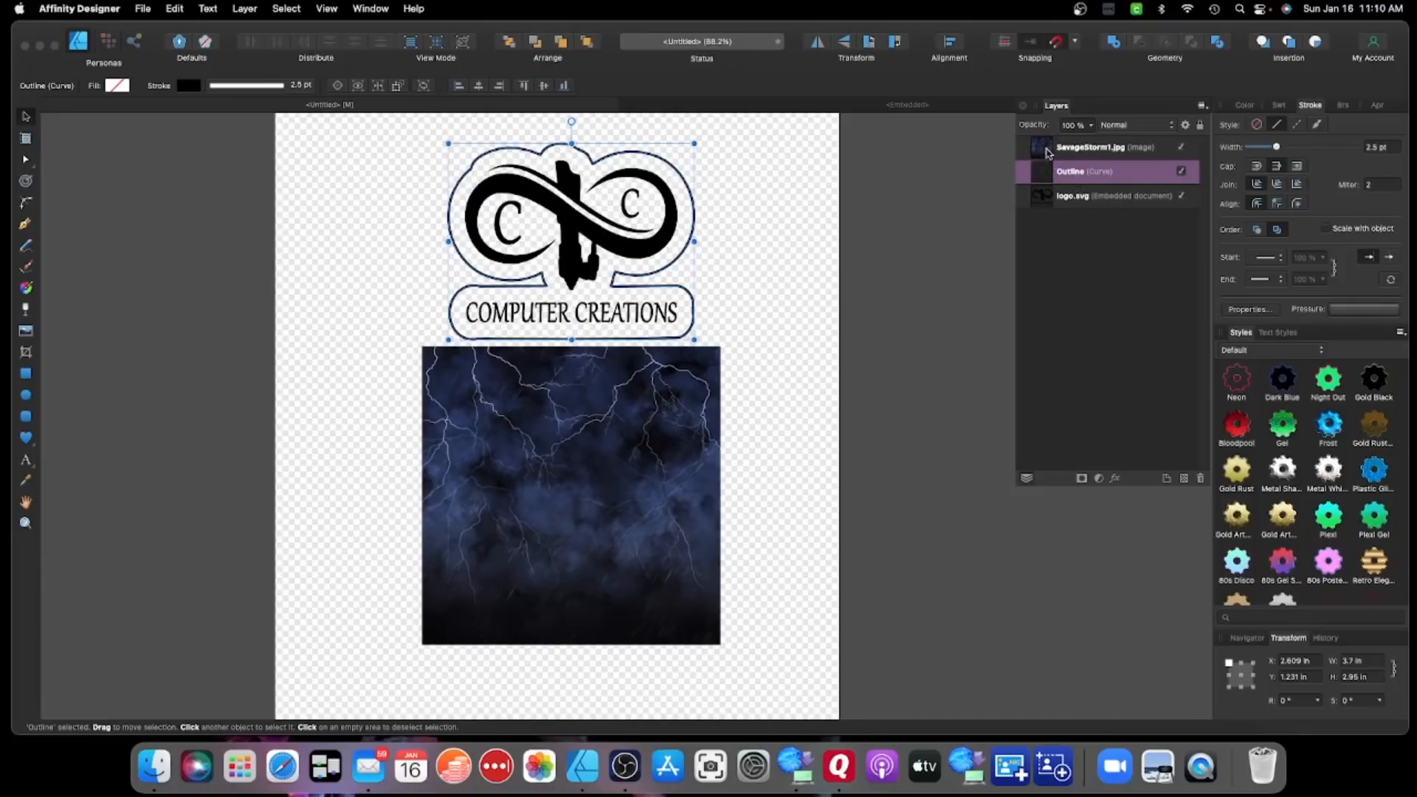
drag(1045, 151, 1067, 177)
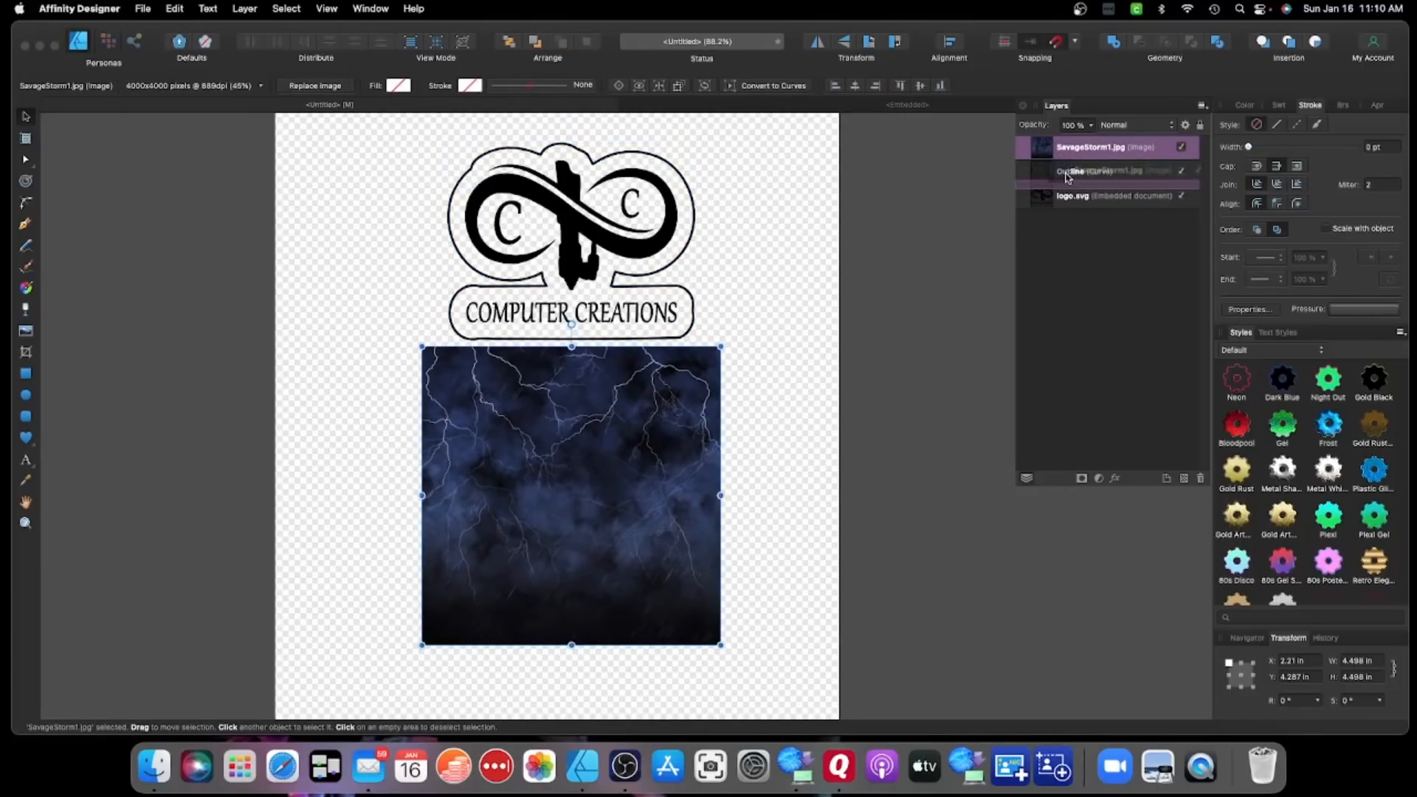
drag(1067, 177, 1084, 179)
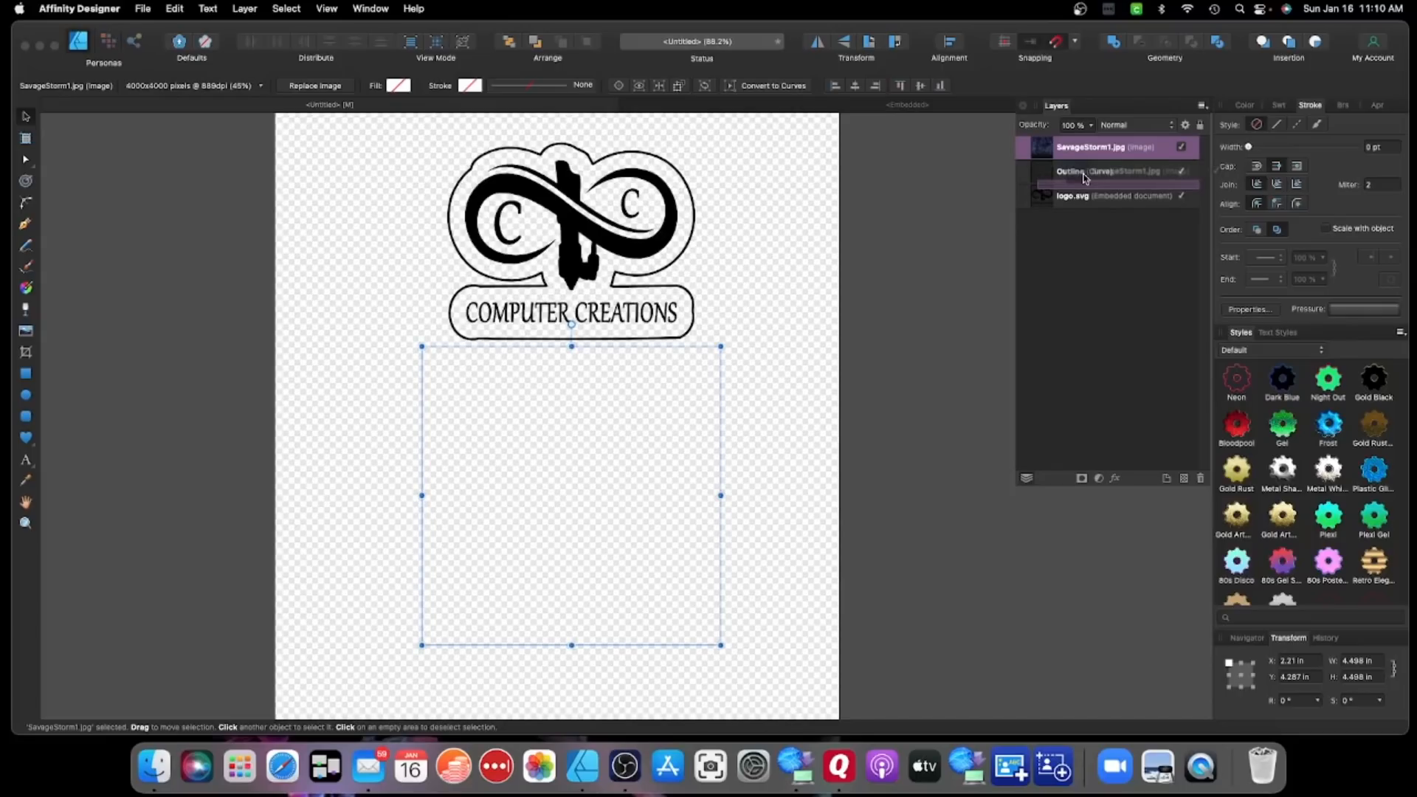
drag(1084, 178, 1084, 178)
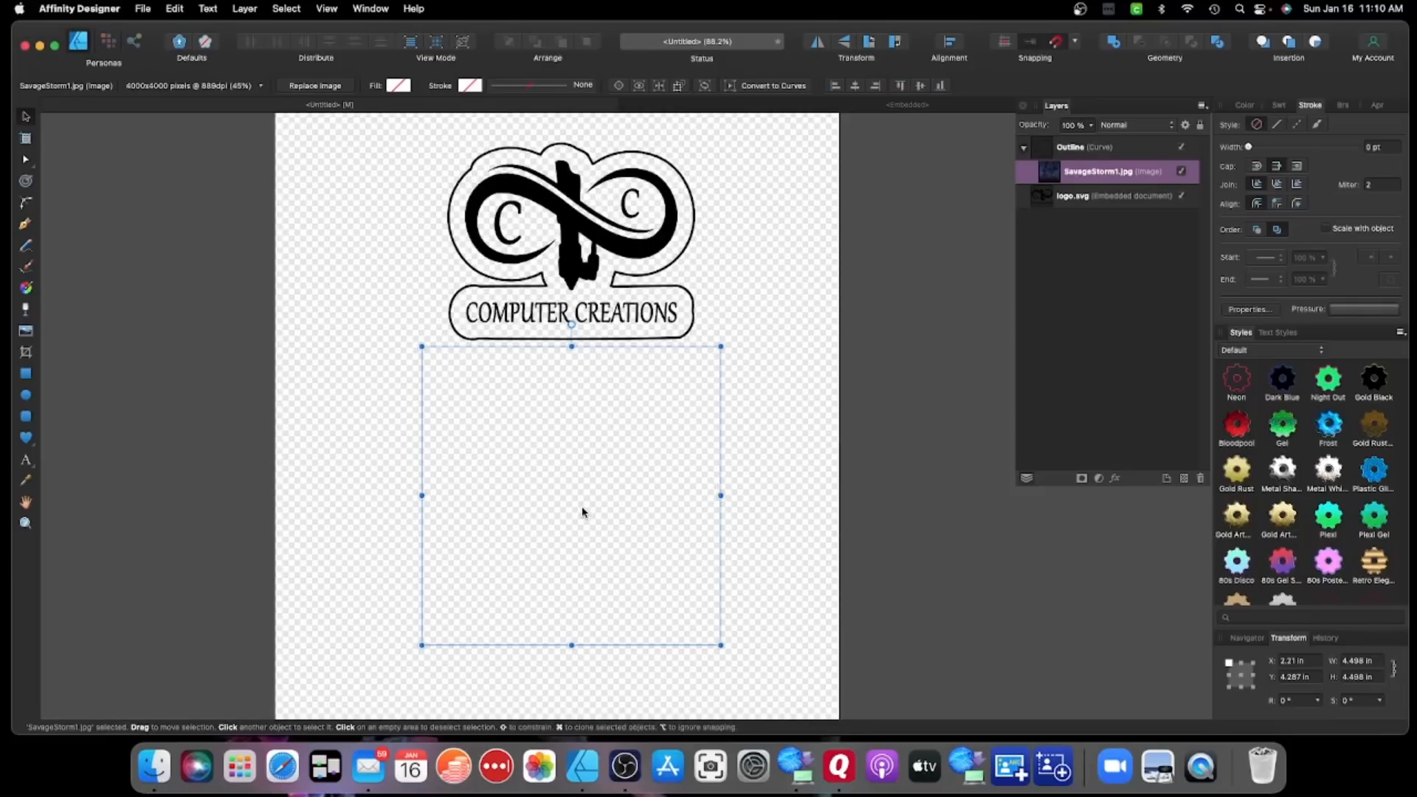
- Move the storm image up to fill the outline shape and bring the logo.svg layer to the top of the stack
drag(583, 511, 582, 305)
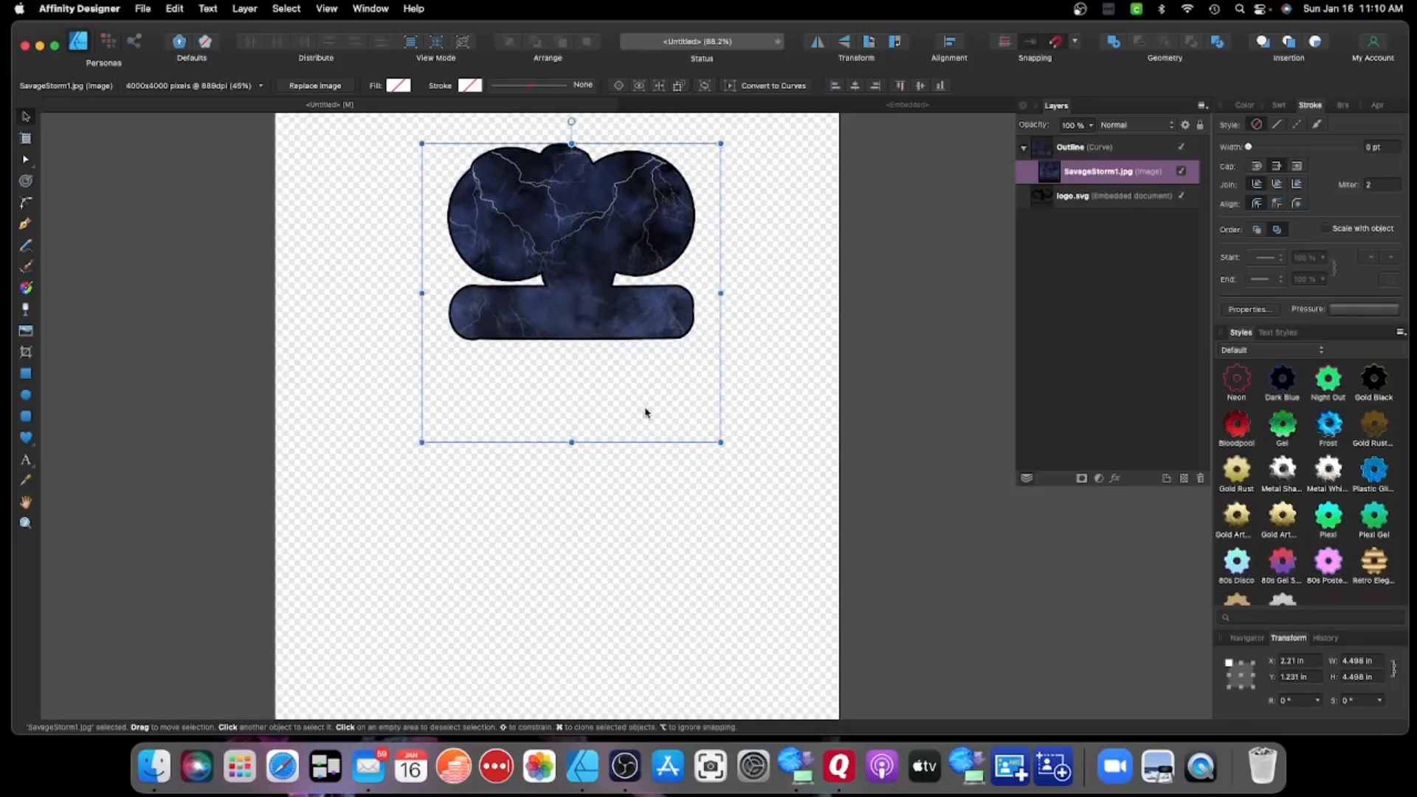
click(1097, 201)
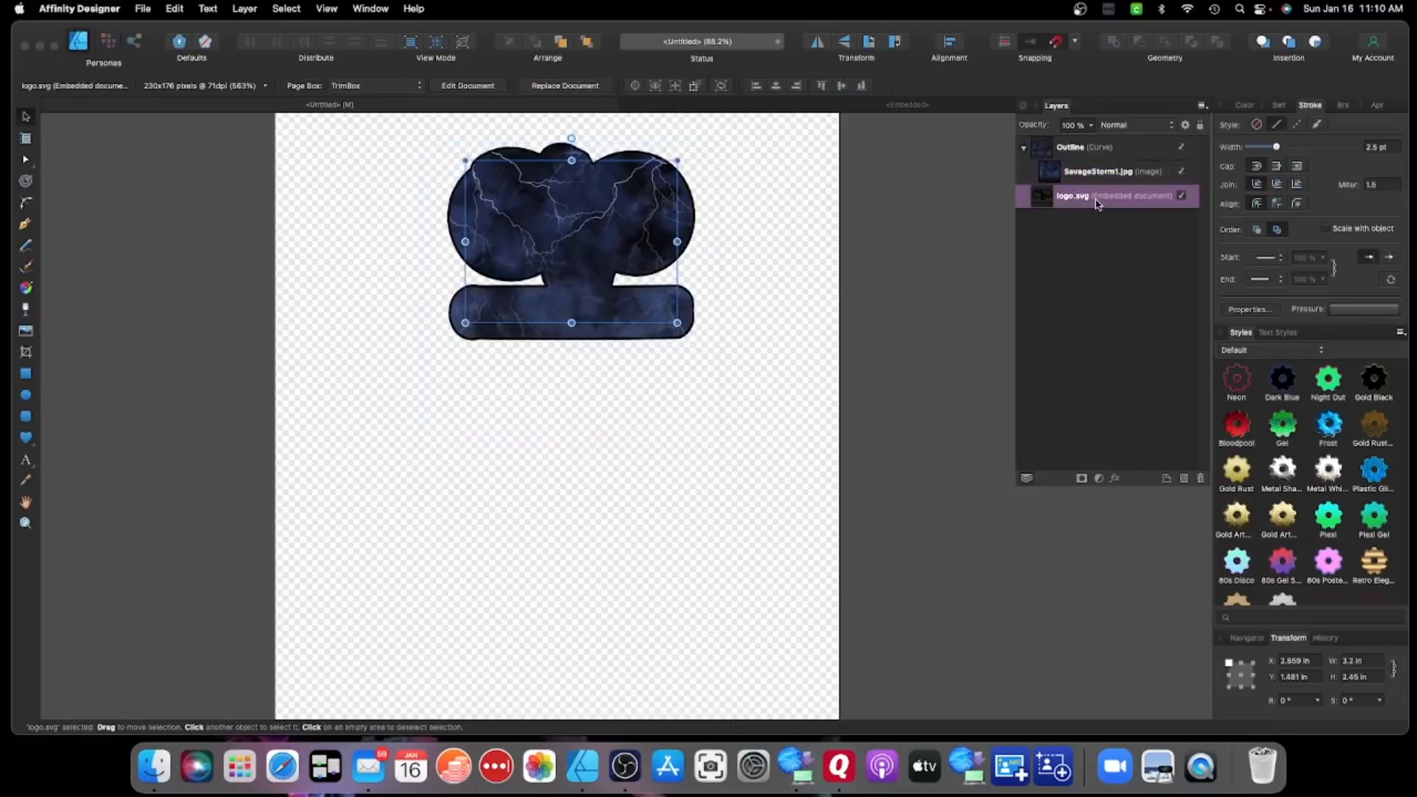
drag(1094, 203, 1093, 144)
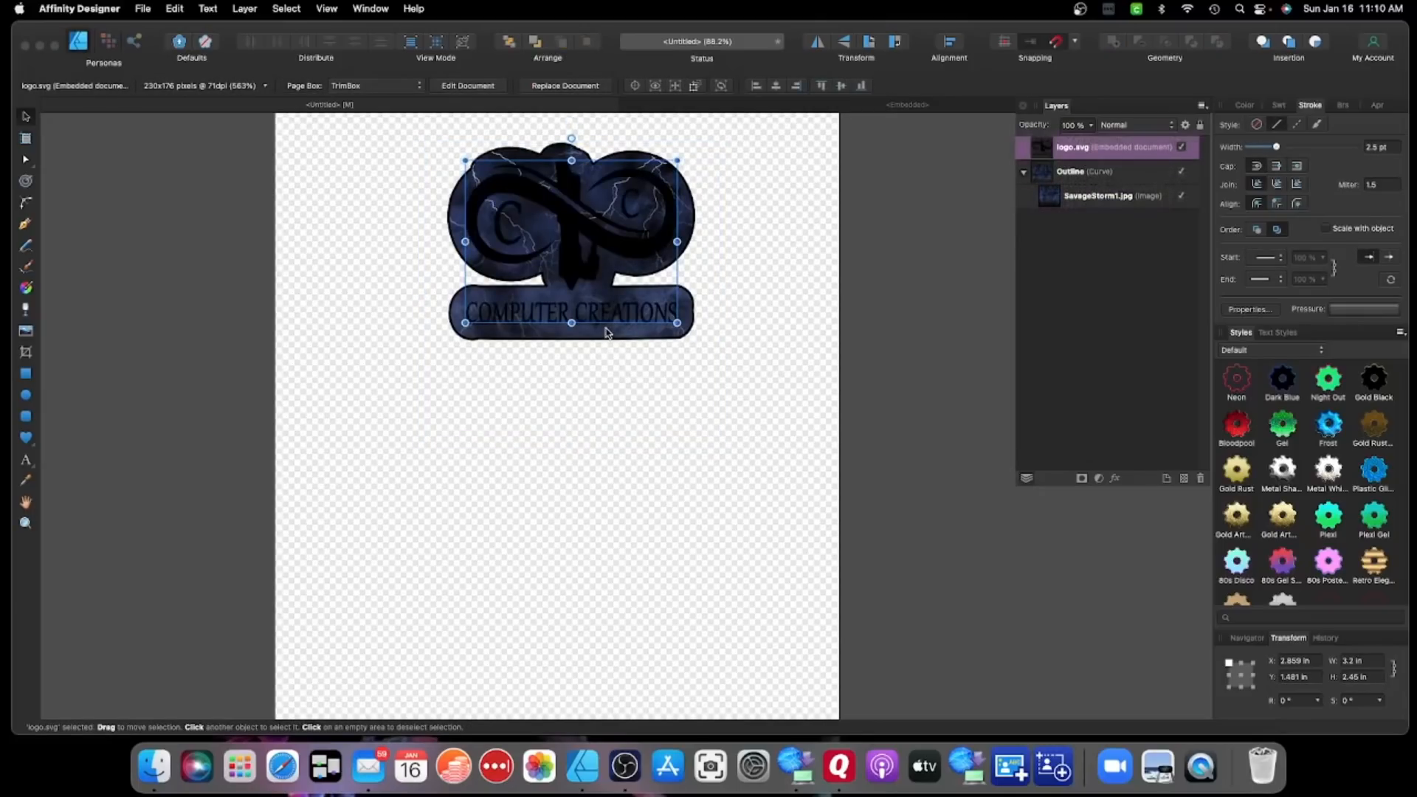
scroll(589, 344, up, 5)
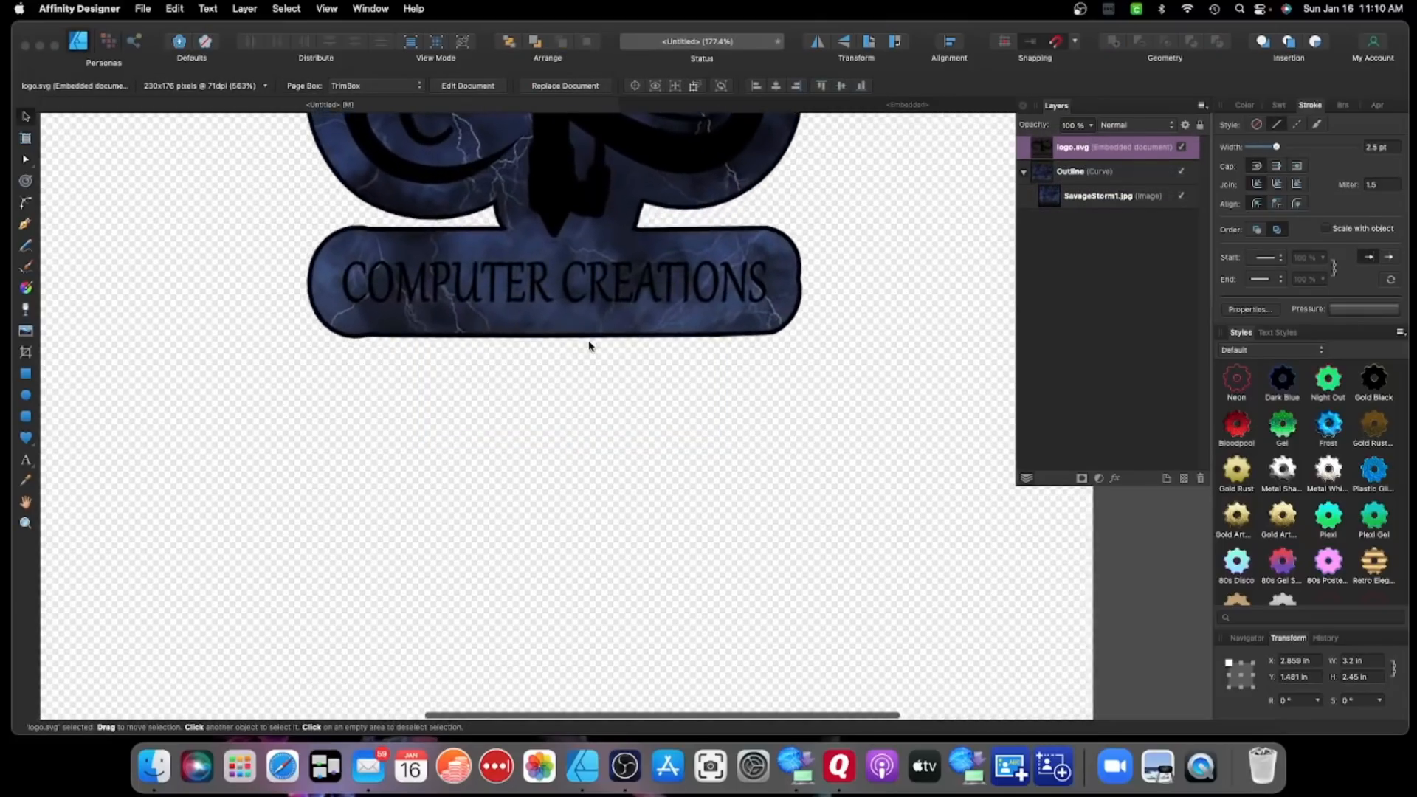
drag(588, 341, 569, 582)
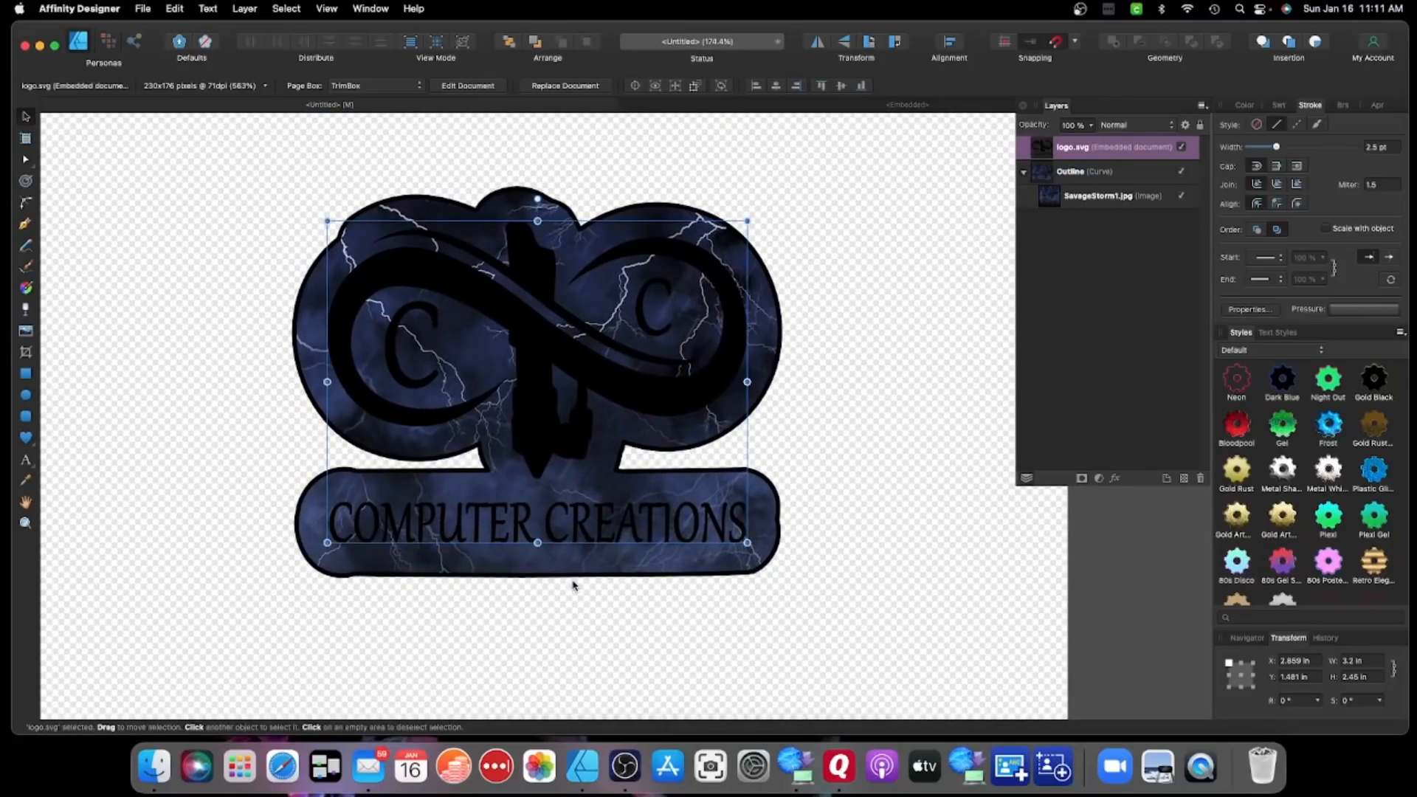
scroll(573, 586, up, 2)
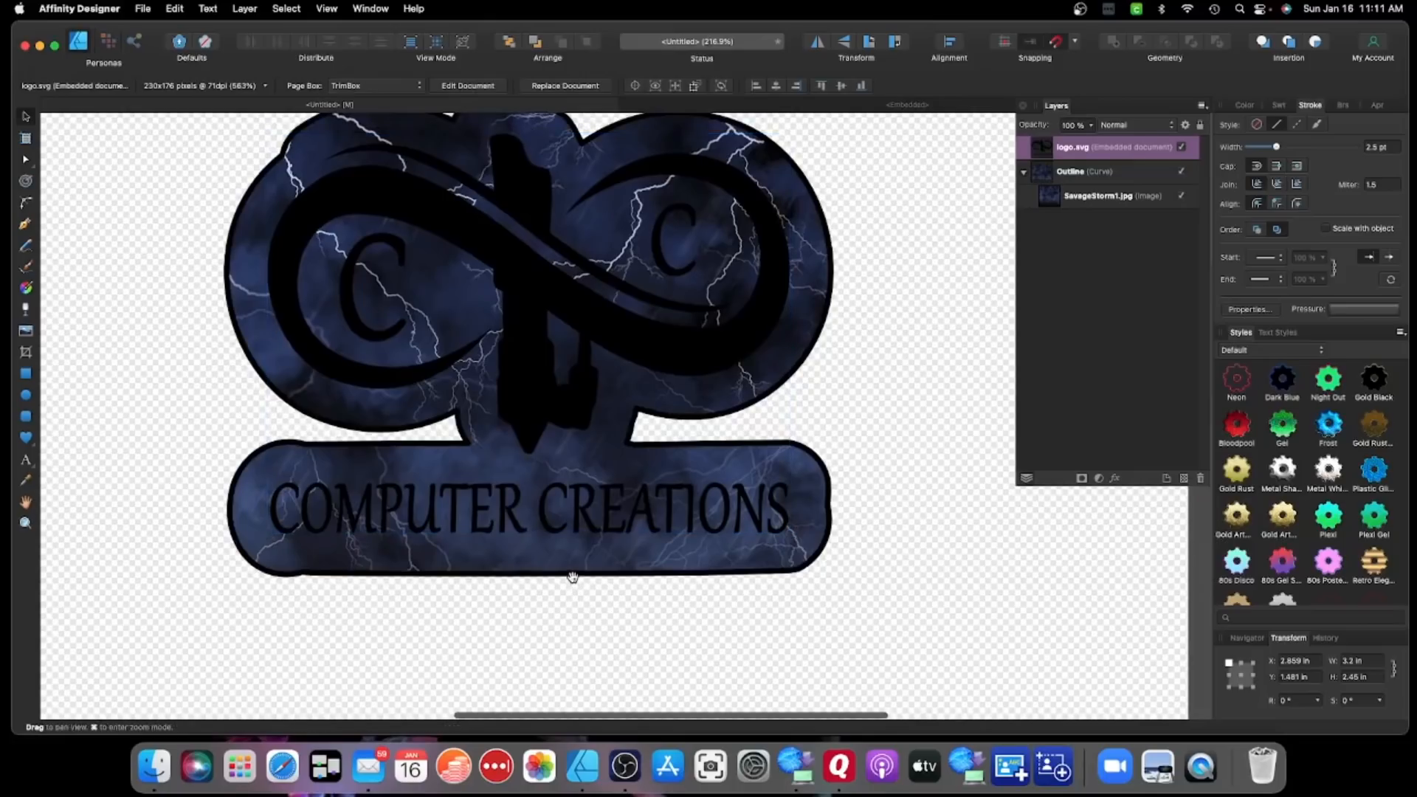
drag(573, 579, 569, 646)
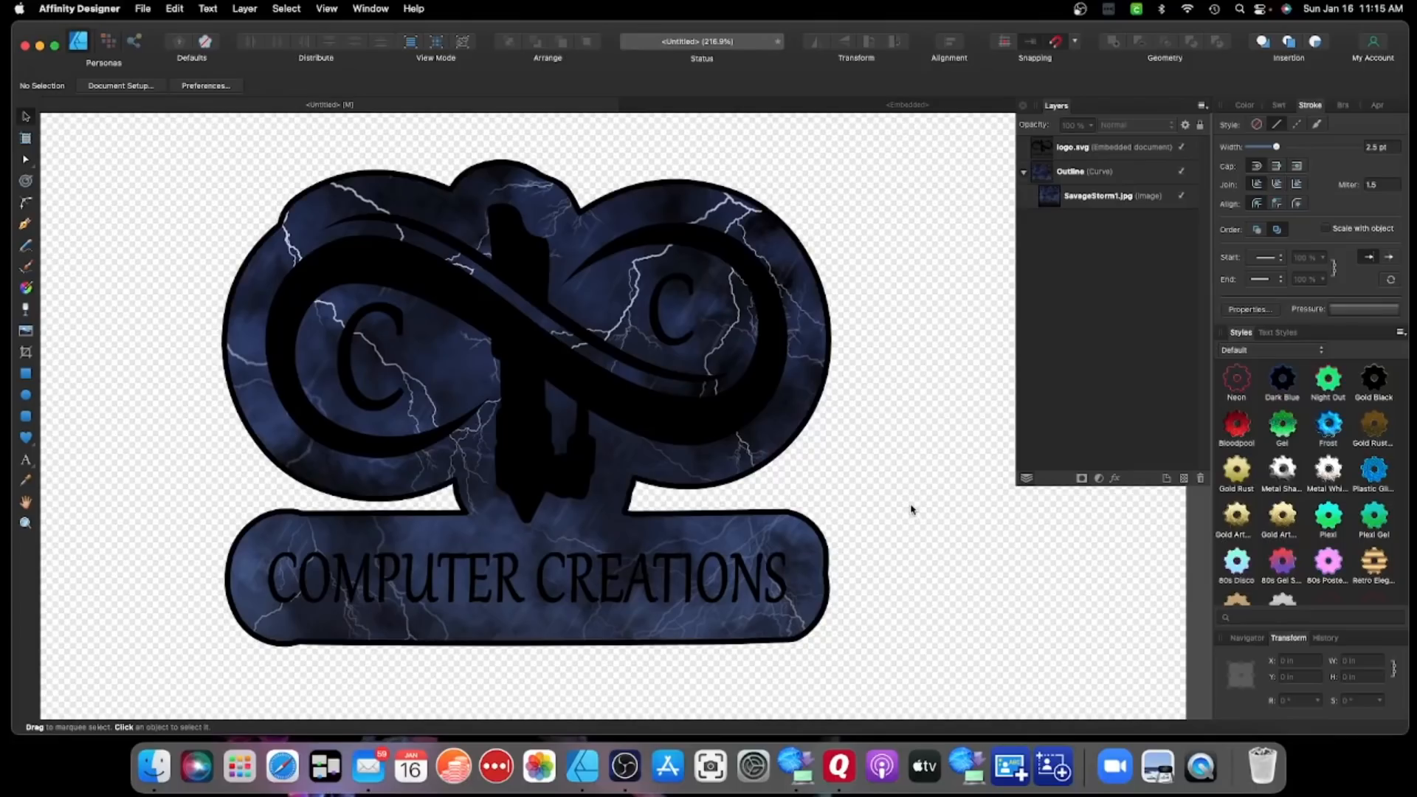
- Add a Levels adjustment to the SavageStorm1.jpg layer with the white level set to 37%
click(1086, 207)
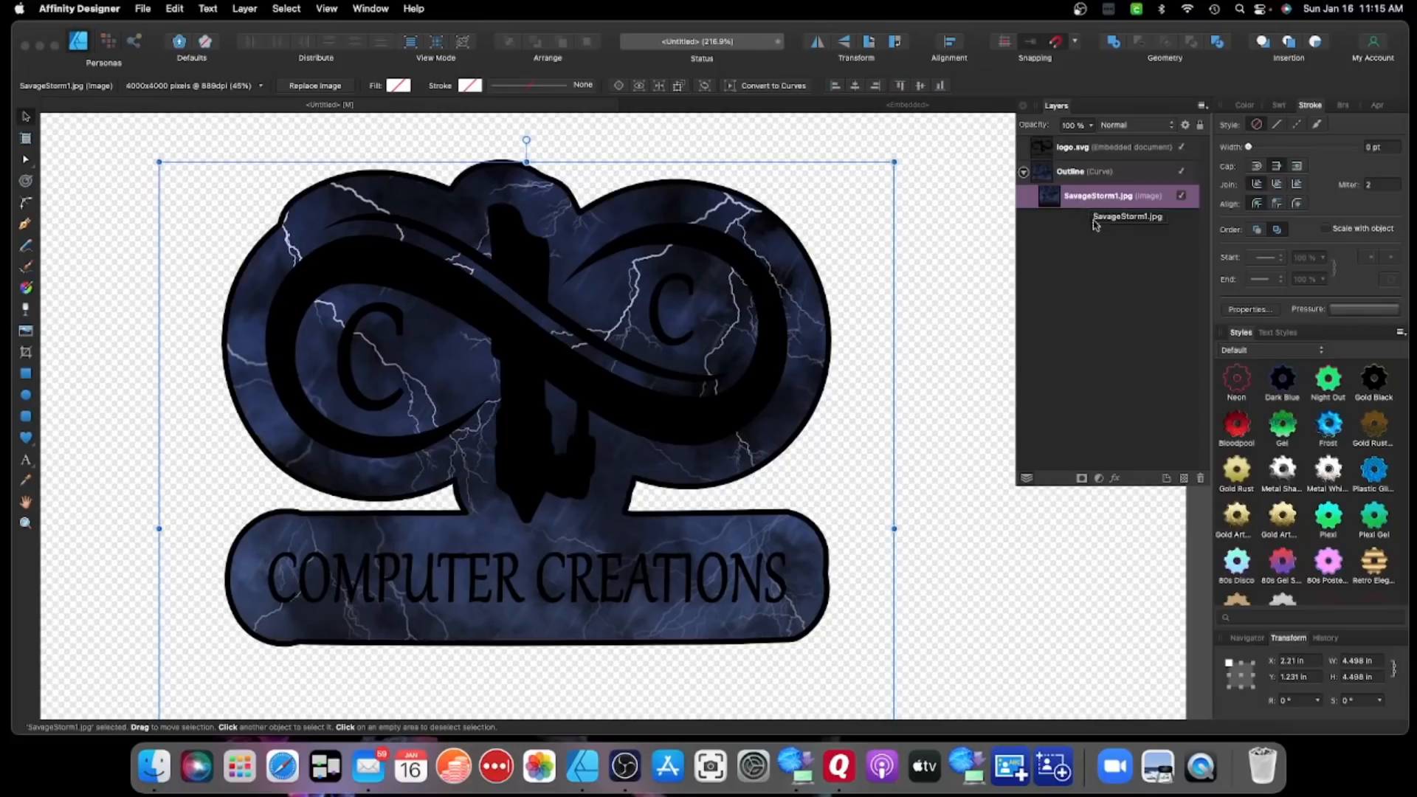
click(1100, 479)
click(1100, 480)
click(1099, 480)
click(1115, 487)
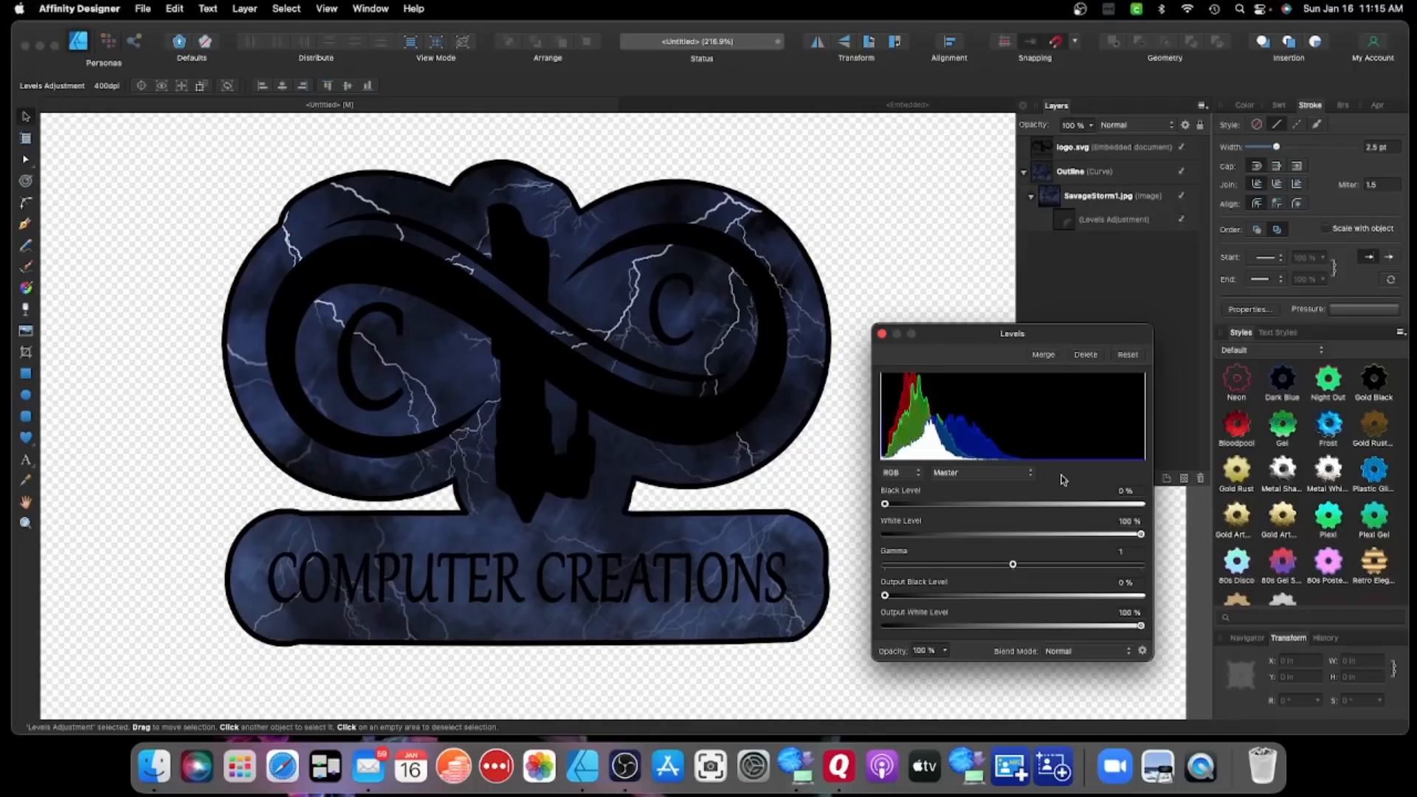
drag(1141, 535, 982, 551)
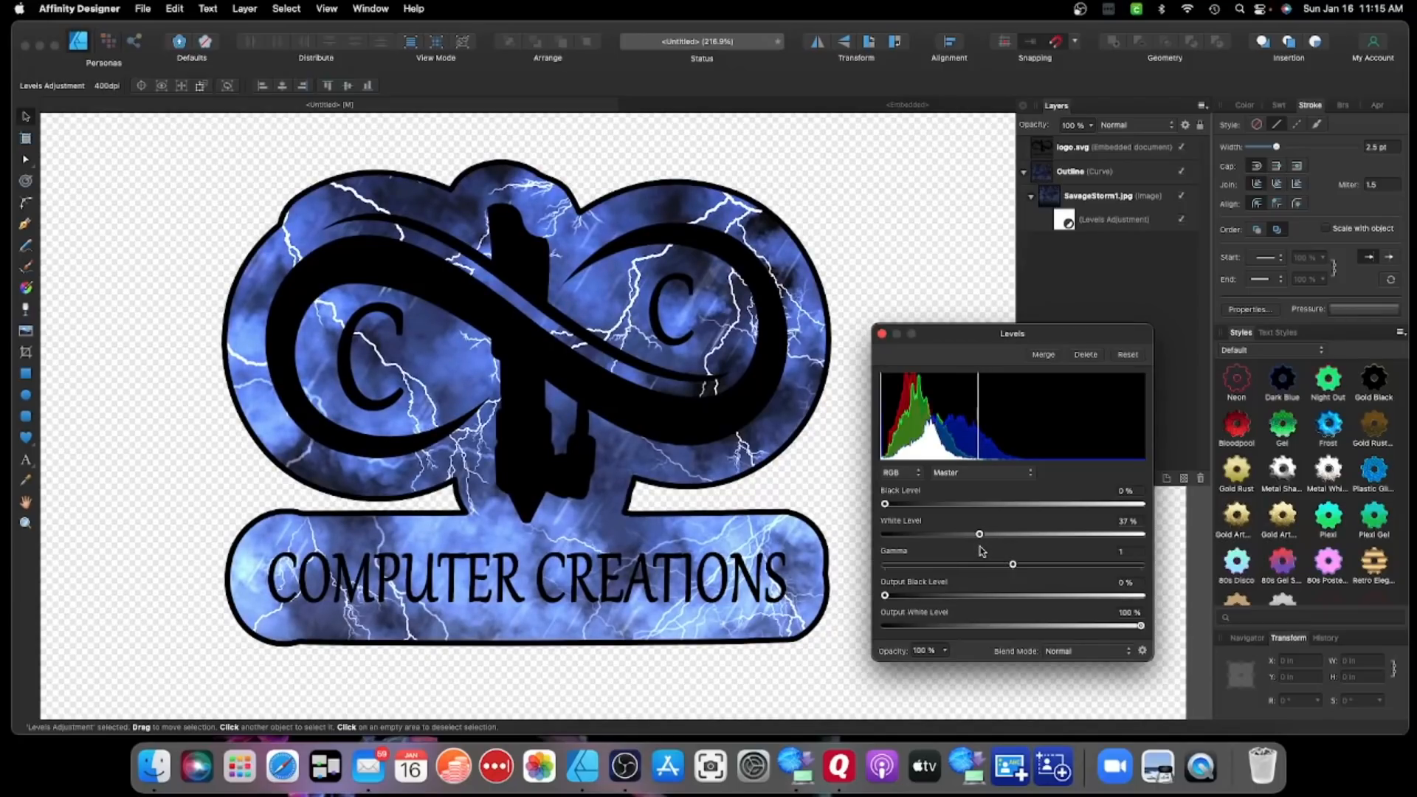
click(881, 333)
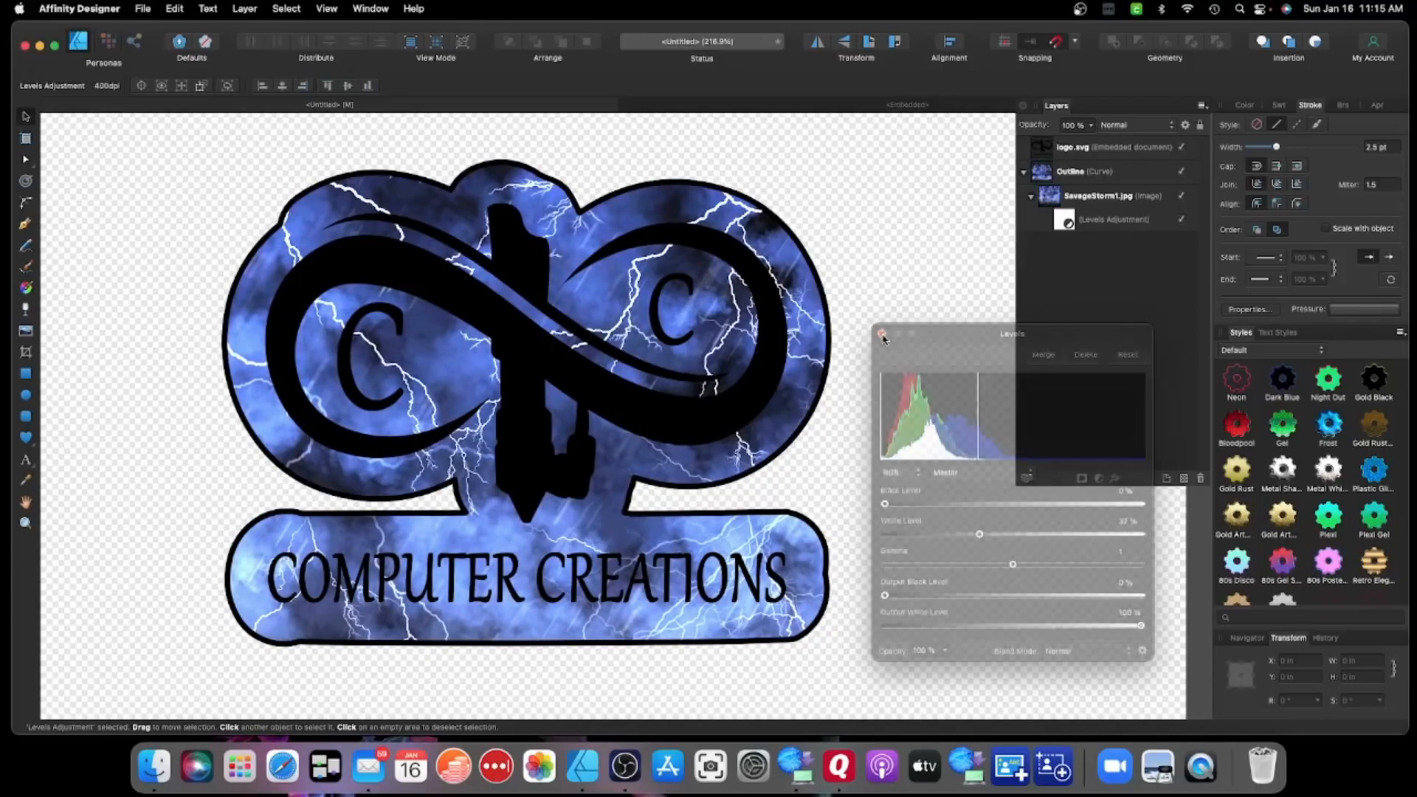
- Add an HSL adjustment to the SavageStorm1.jpg layer and raise its saturation shift slightly
click(1104, 197)
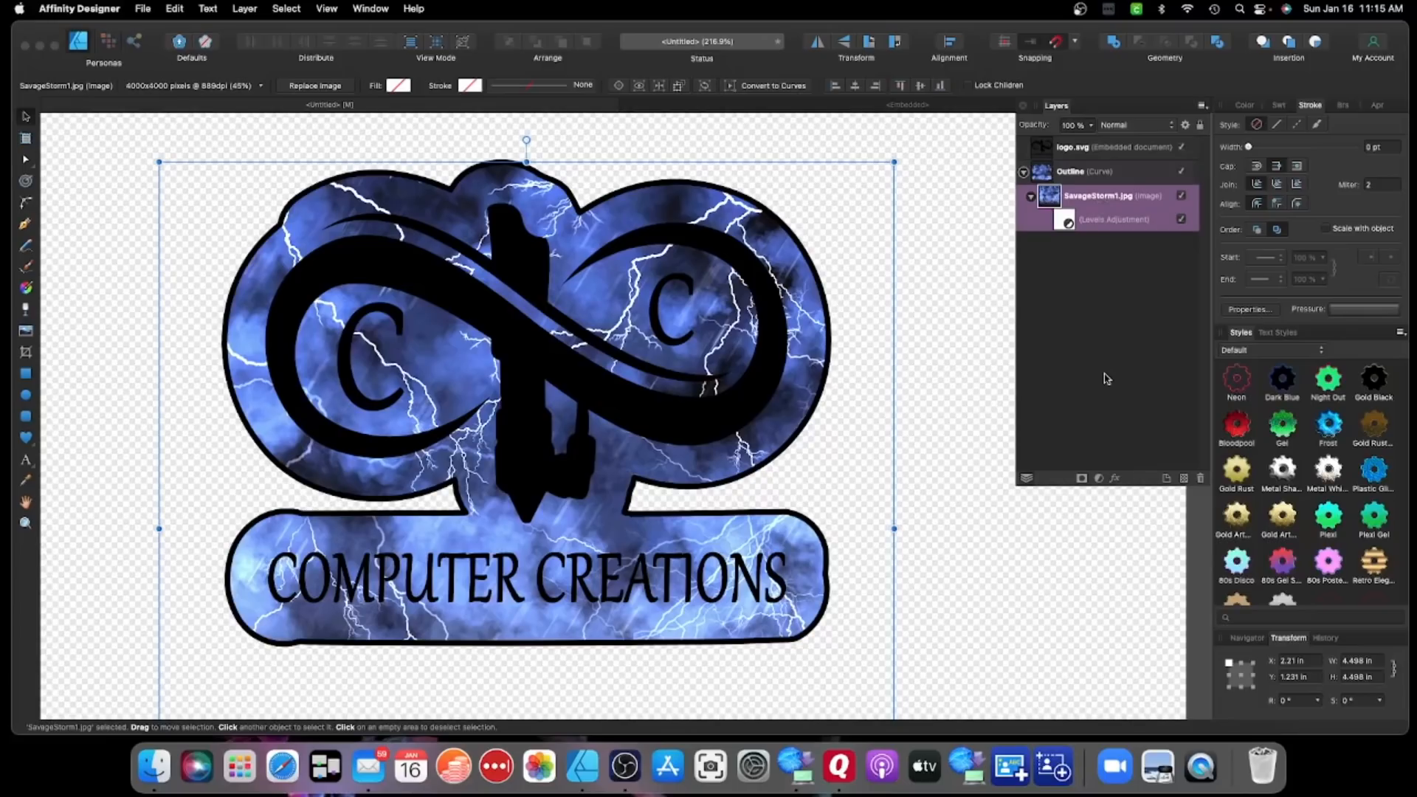
click(1098, 478)
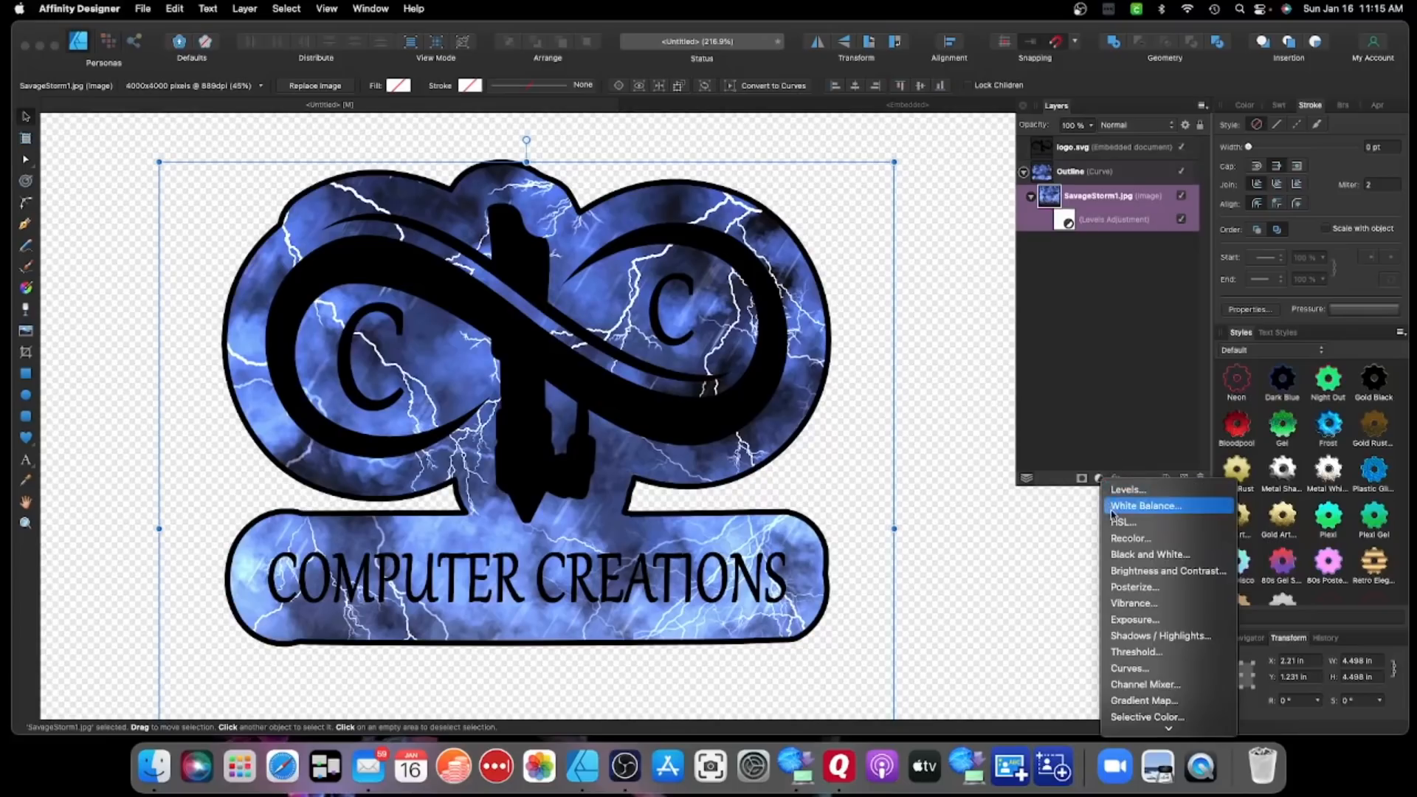
click(1108, 517)
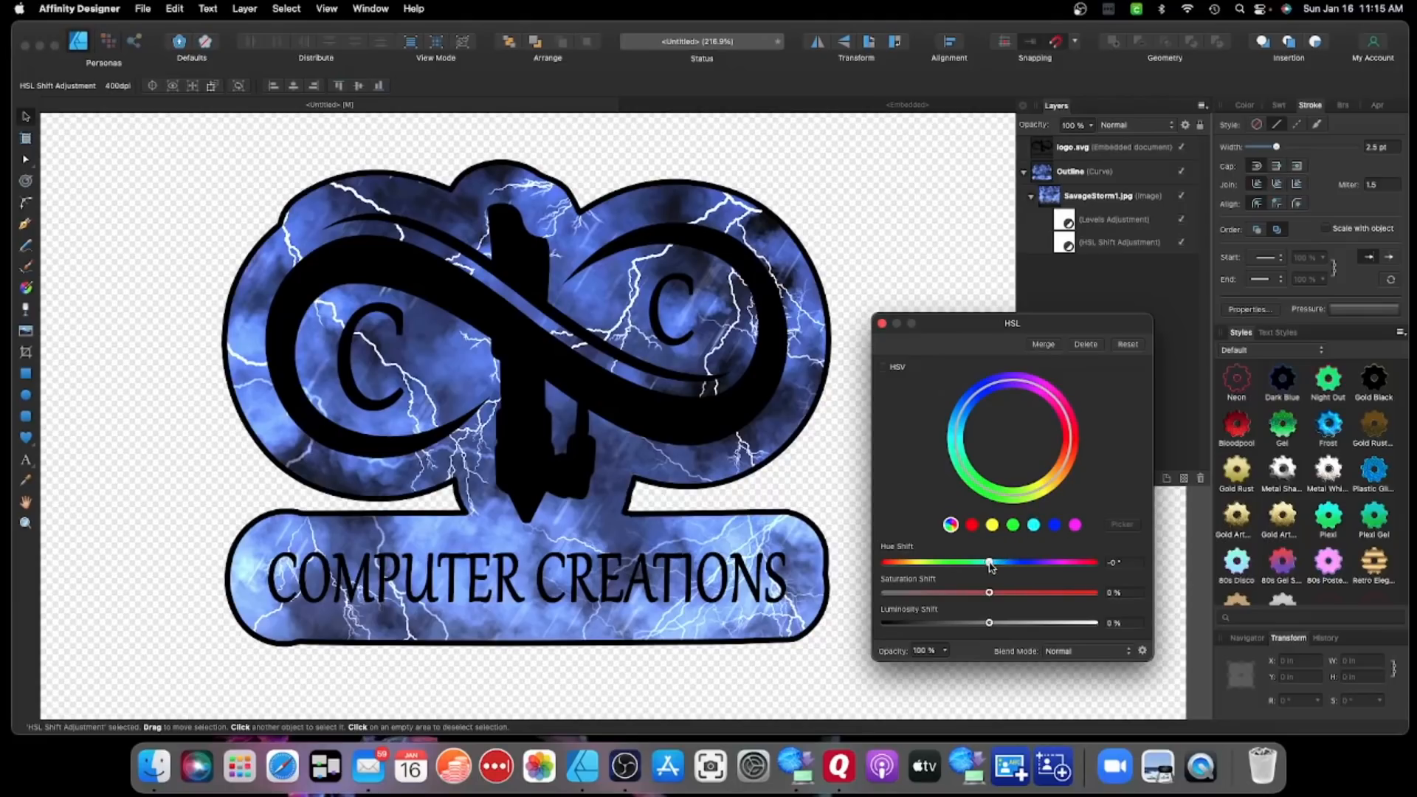
drag(989, 563, 1001, 596)
drag(1002, 596, 1004, 597)
click(881, 324)
- Reopen the storm image's Levels adjustment and lower the white level to 35%
double_click(1064, 220)
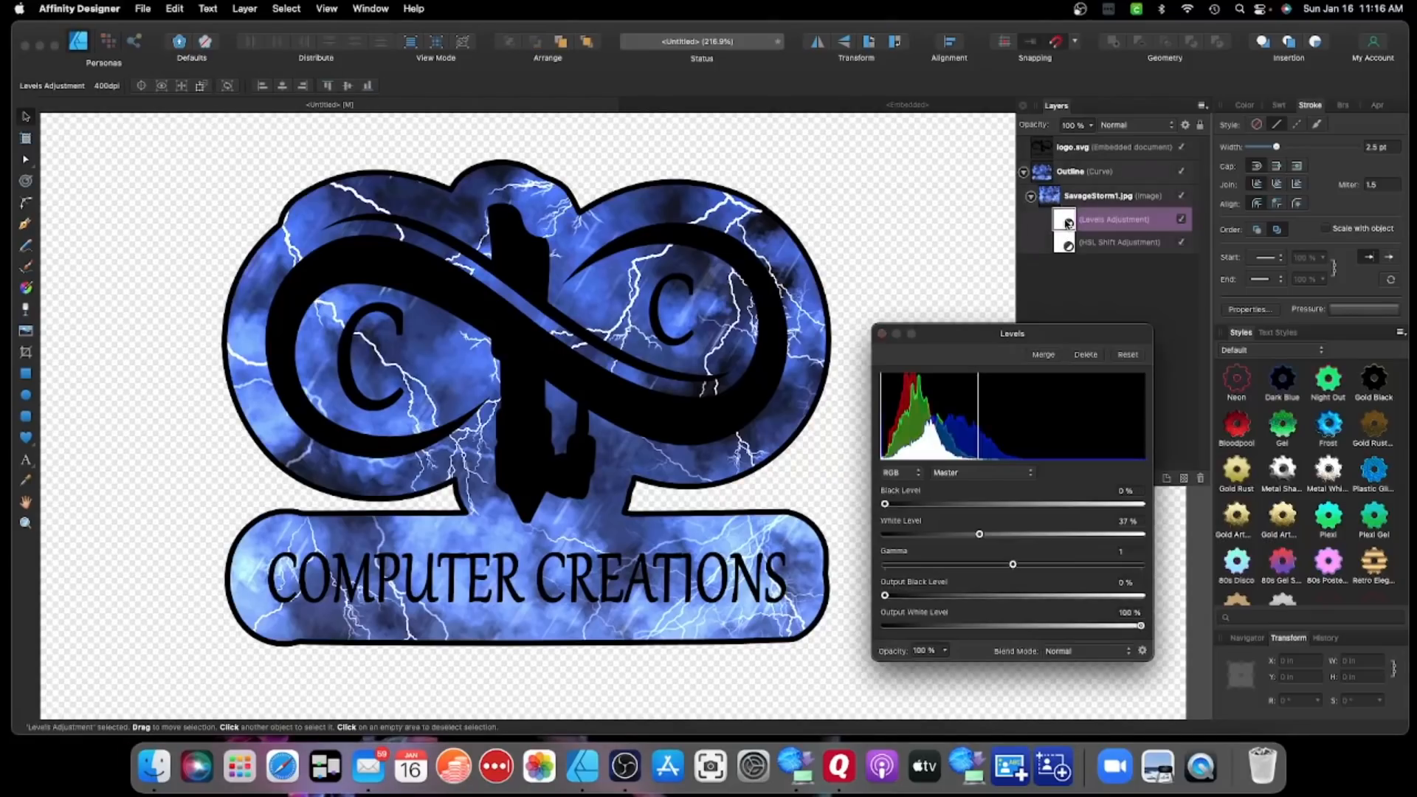
drag(979, 533, 975, 538)
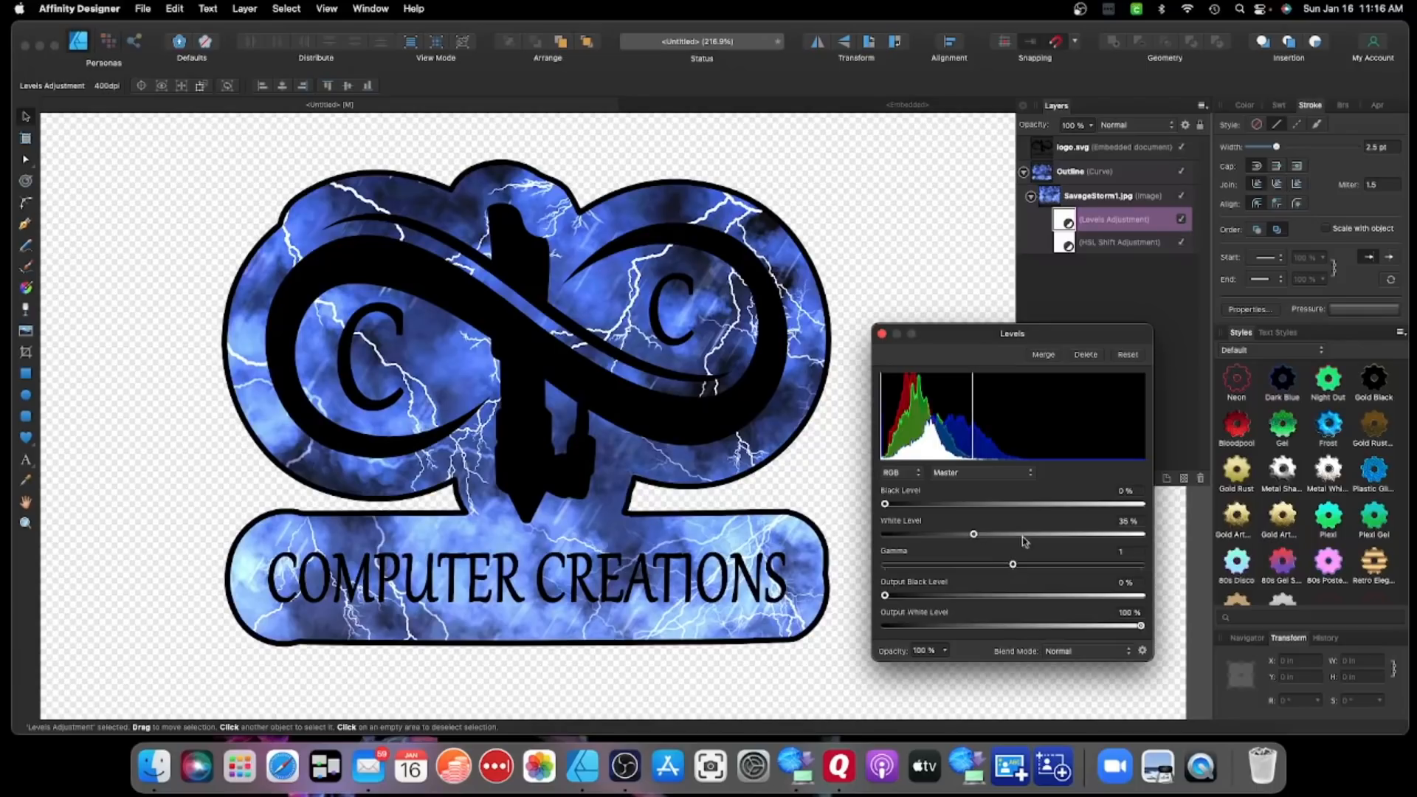
click(882, 333)
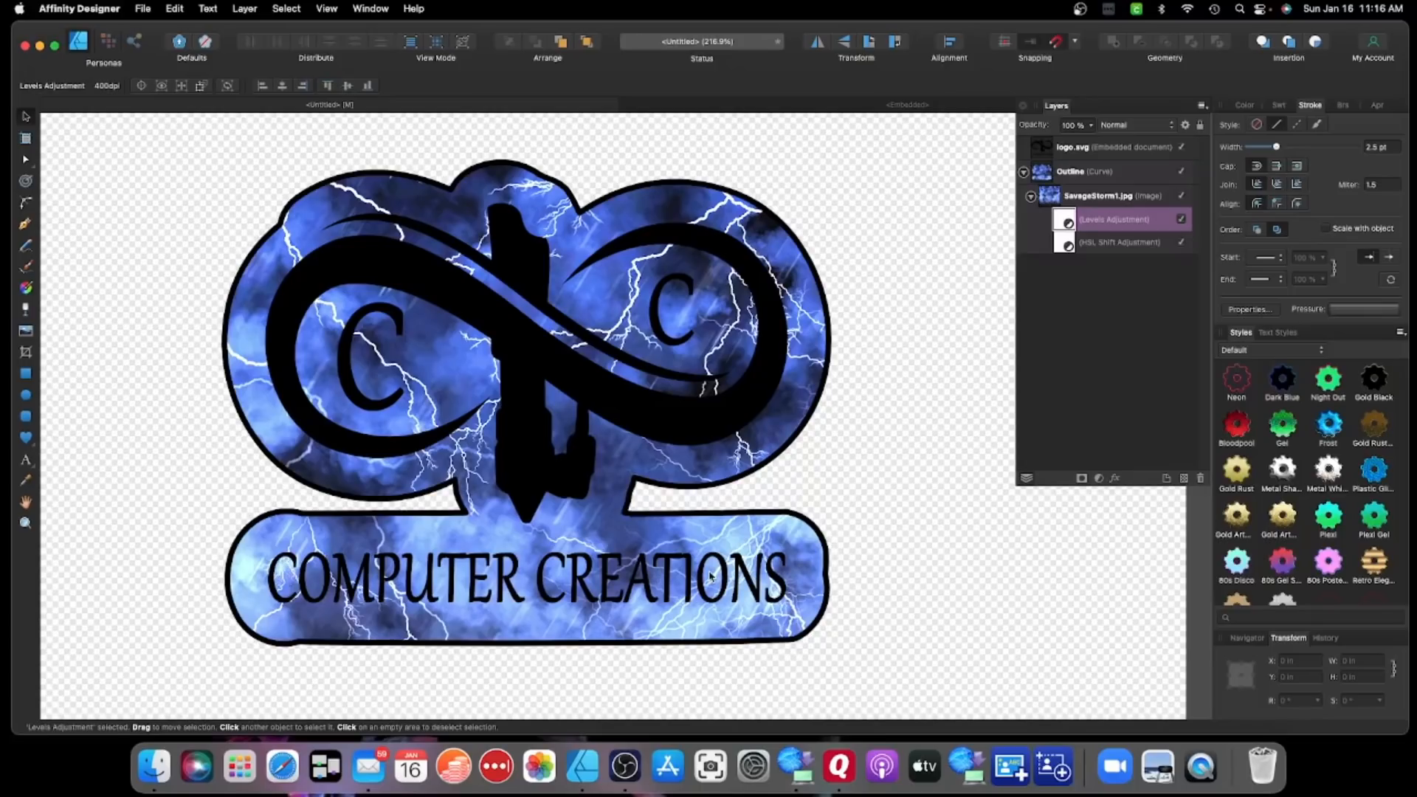
- Draw a rounded rectangle about 3.28 by 0.49 in around the COMPUTER CREATIONS text and fill it with light blue sampled from the storm image
click(27, 418)
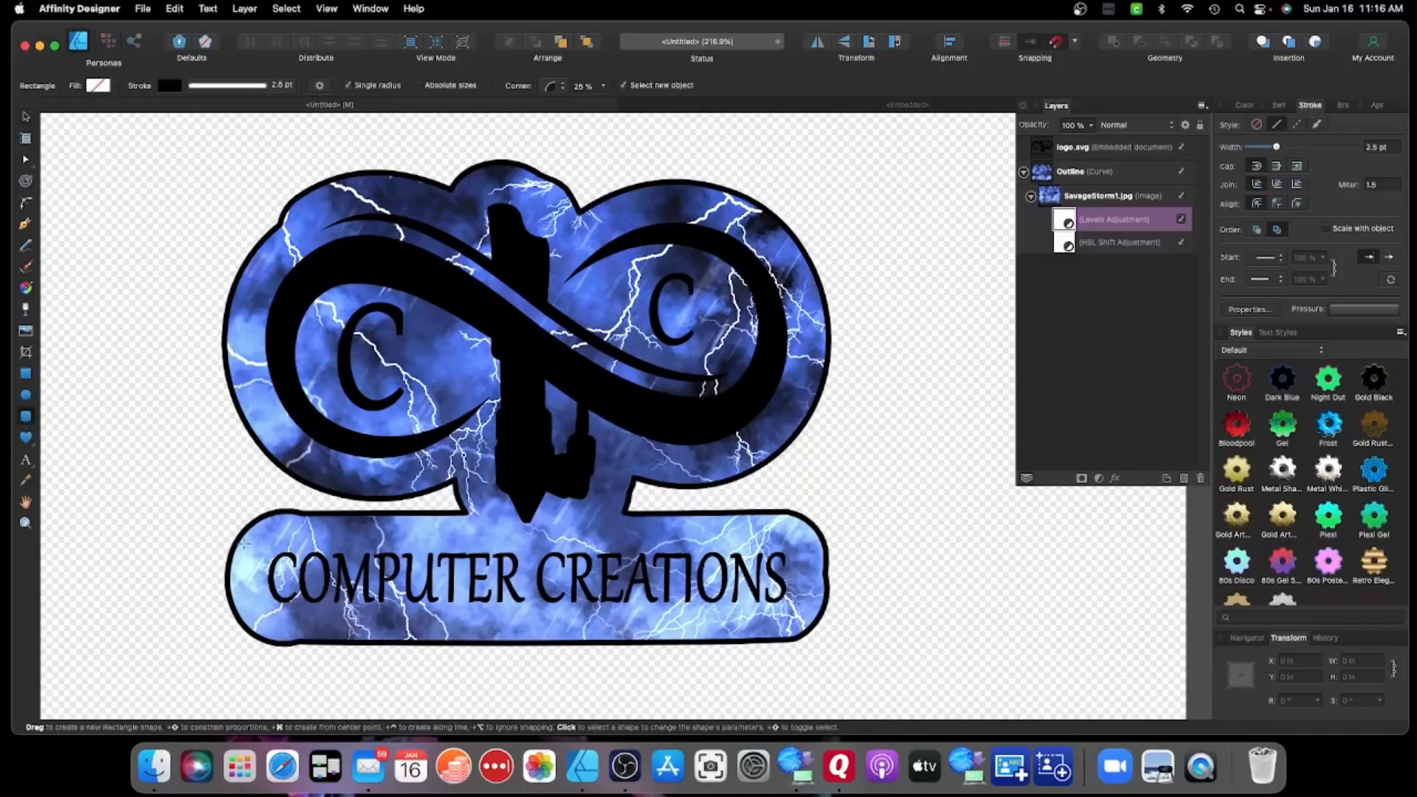
drag(262, 542, 803, 621)
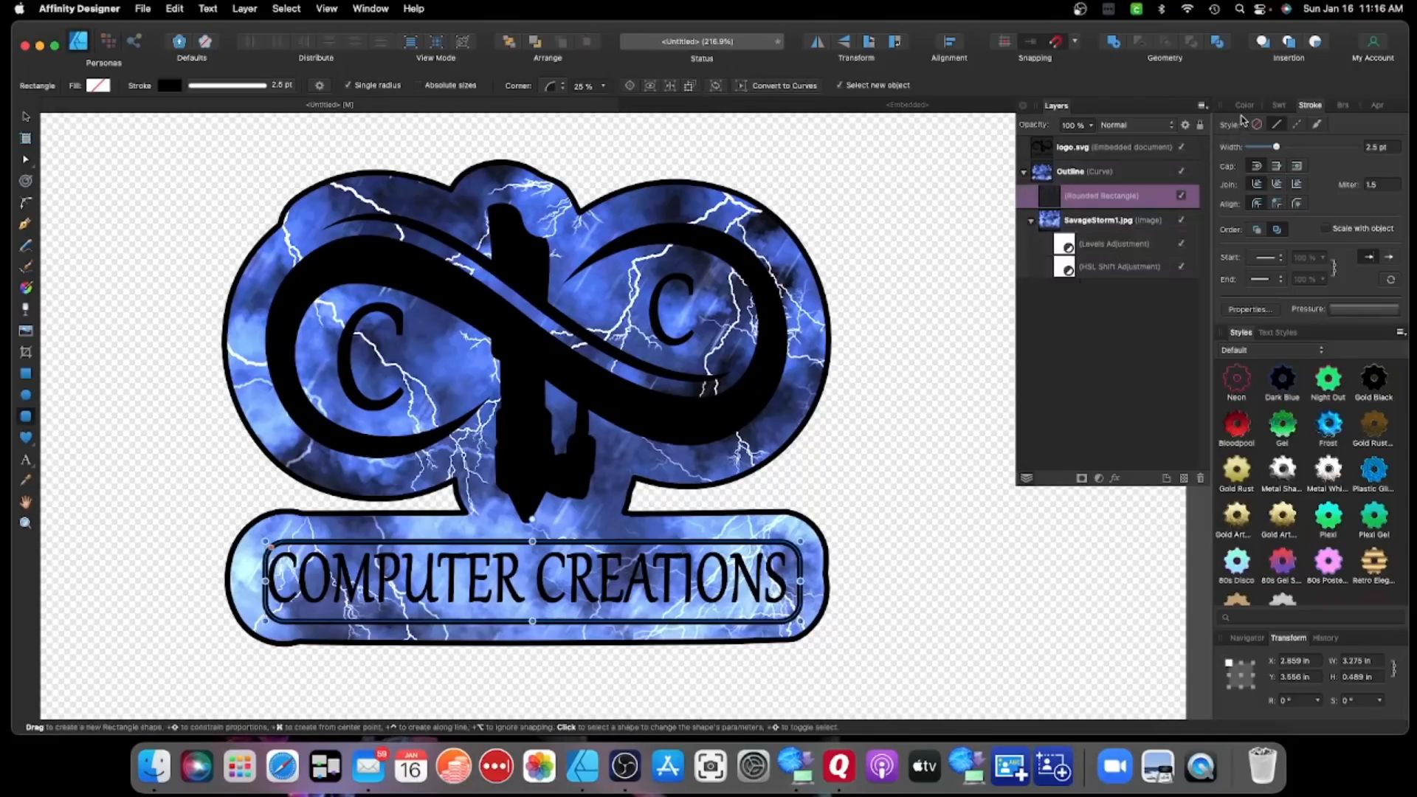
click(1244, 106)
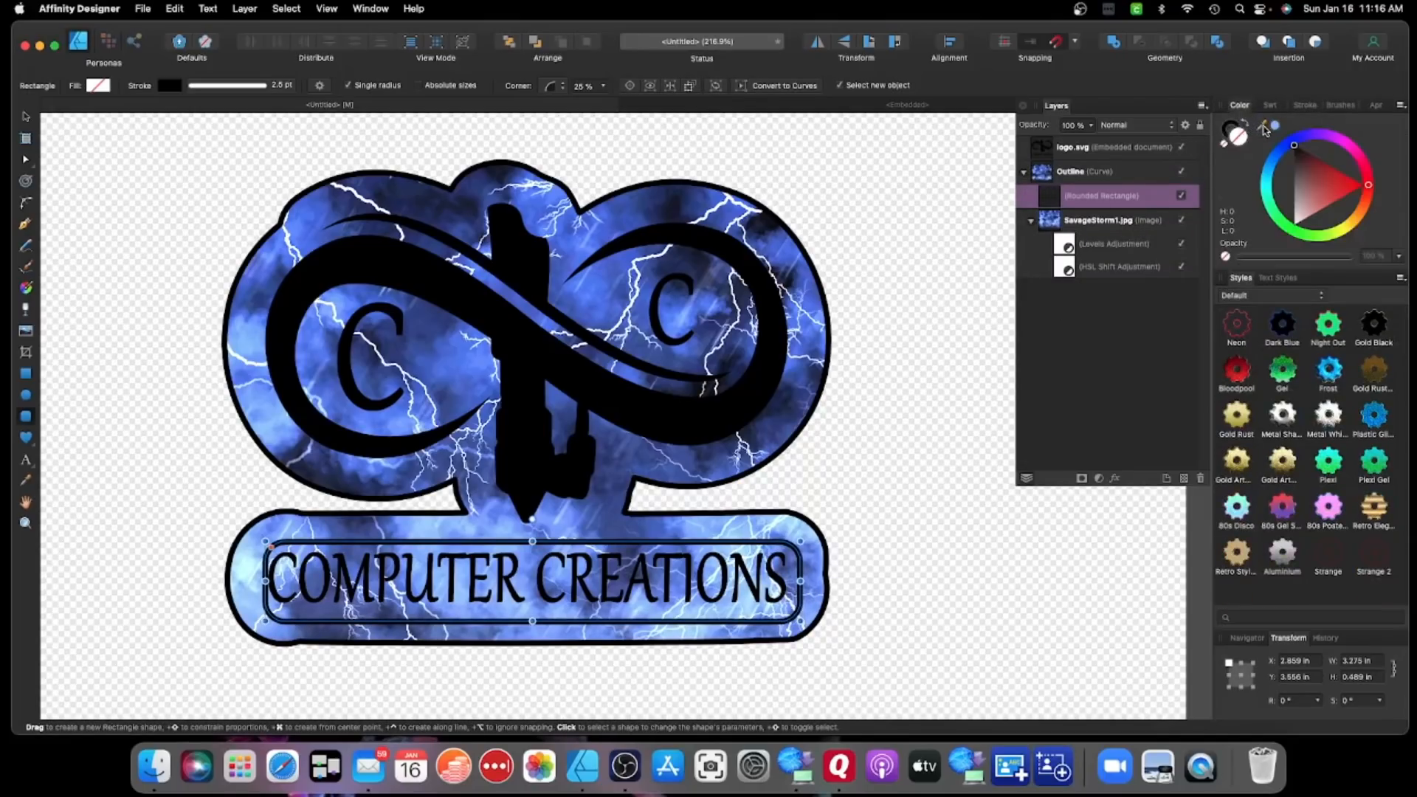
drag(1264, 129, 686, 312)
click(1274, 128)
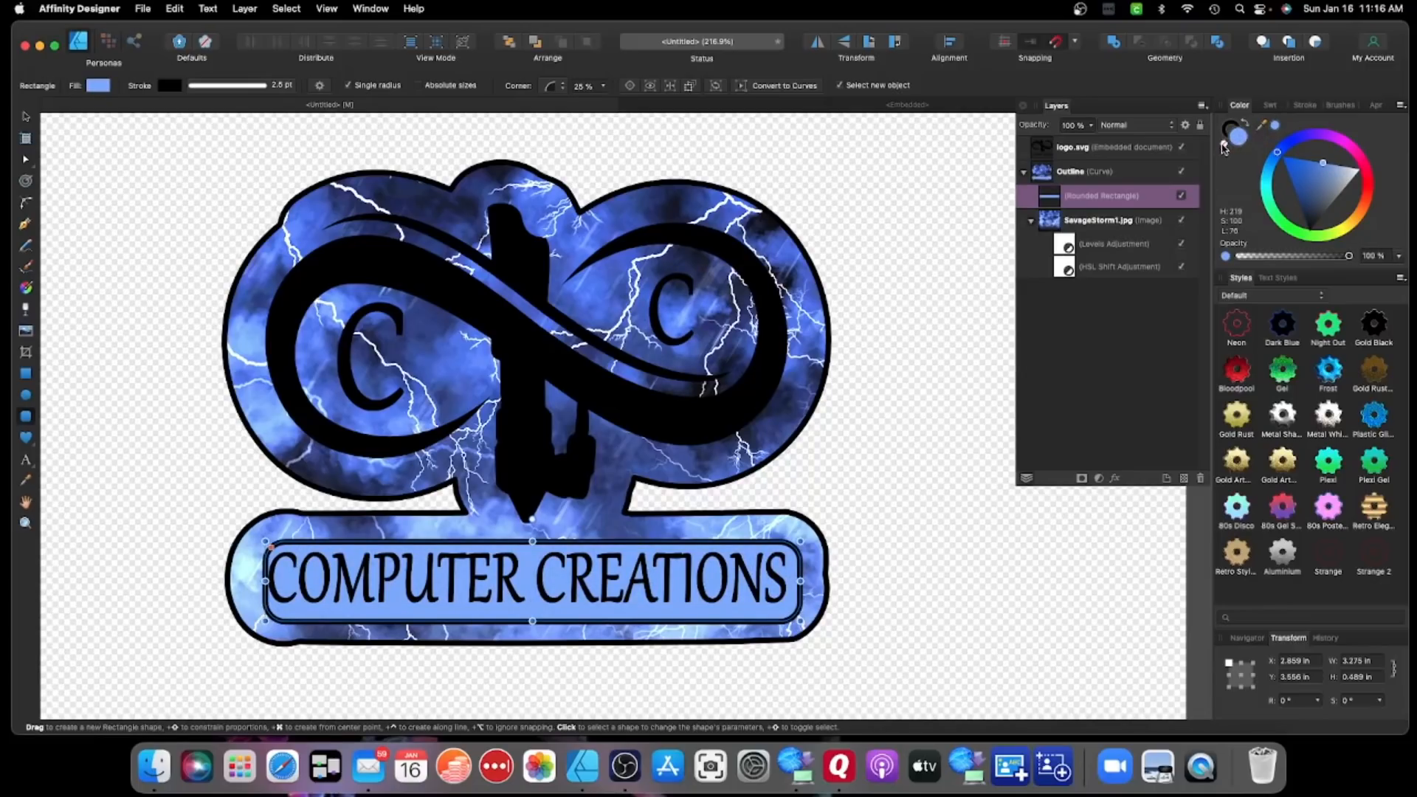
- Remove the rounded rectangle's stroke while keeping the sampled light blue fill, and resize it to about 3.33 by 0.45 in
click(1223, 144)
click(1246, 124)
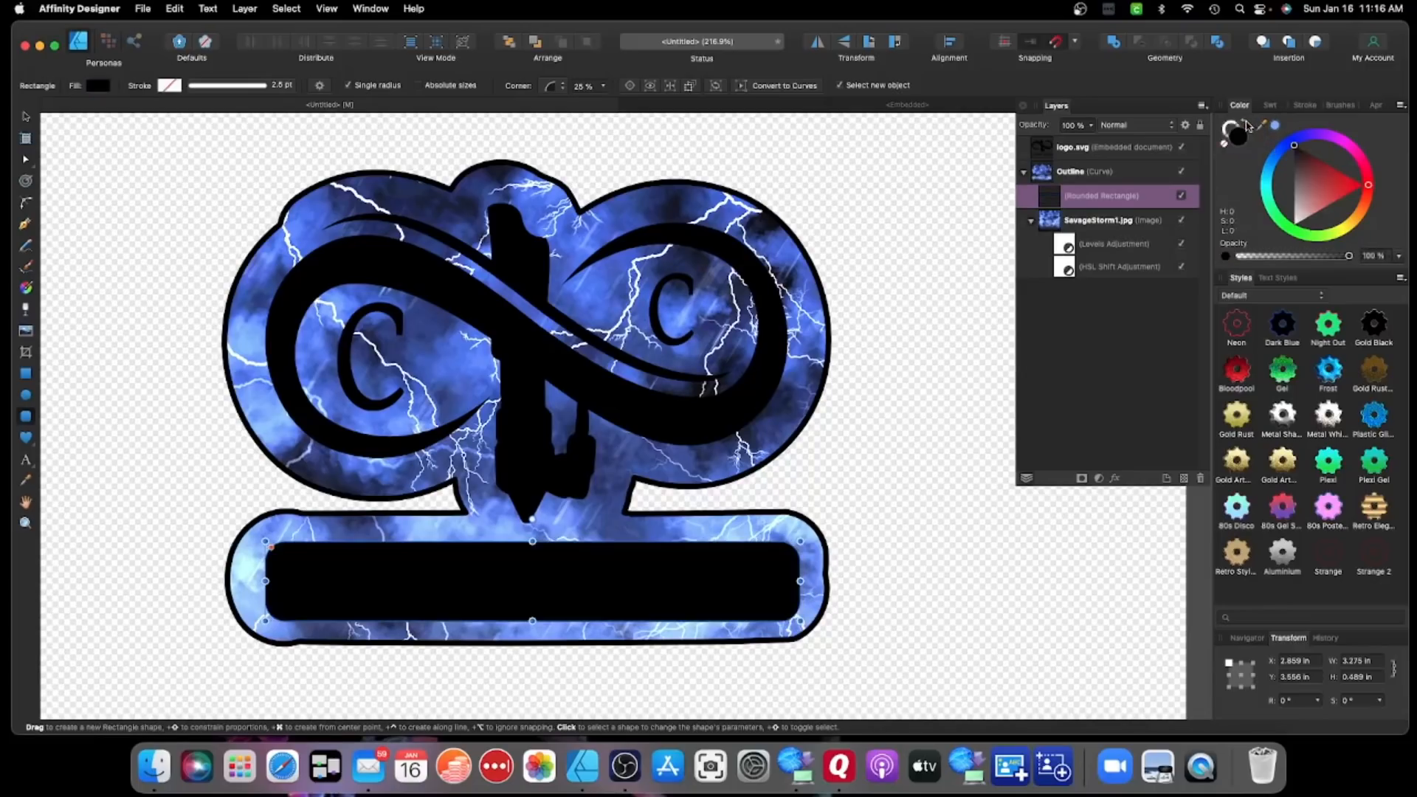
click(1226, 150)
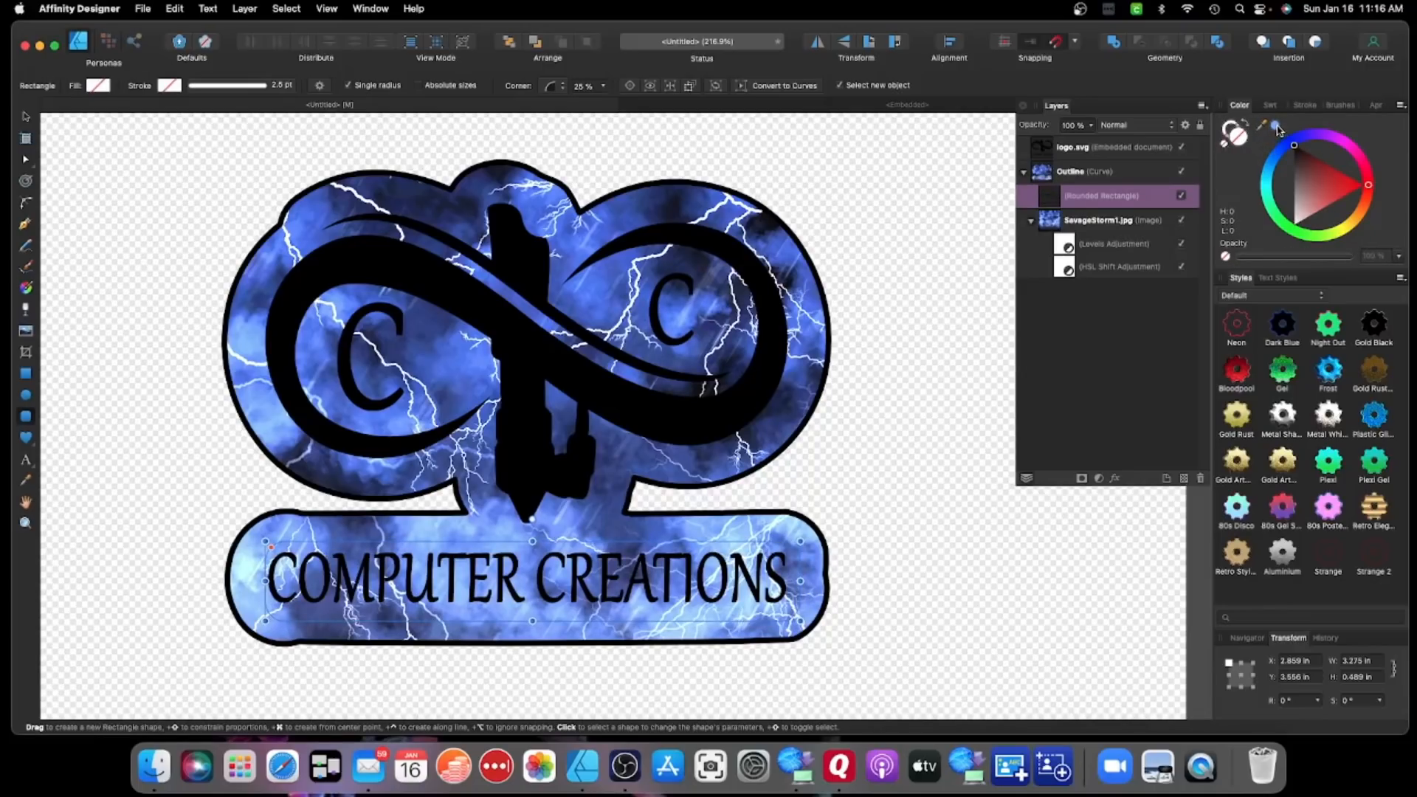
click(1277, 128)
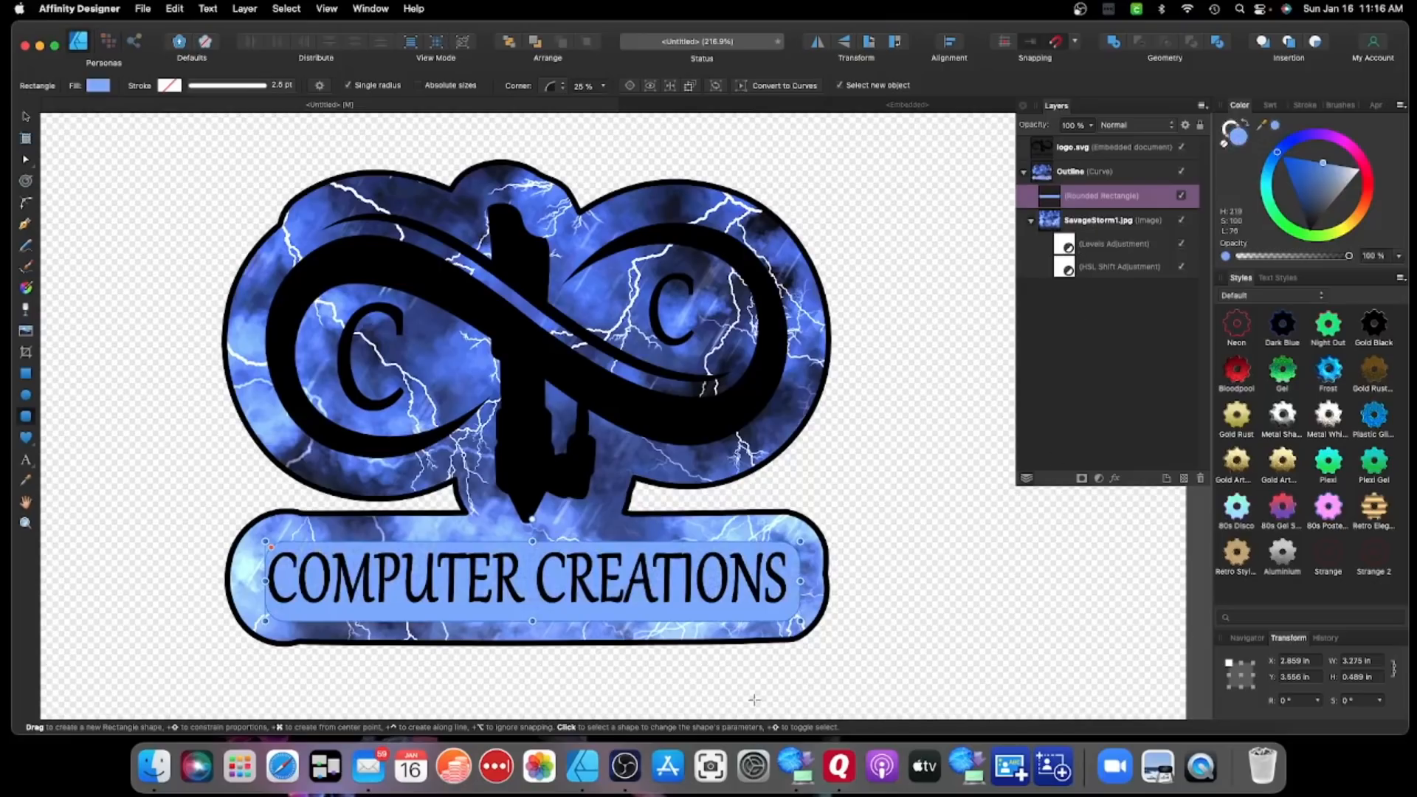
drag(266, 583, 258, 583)
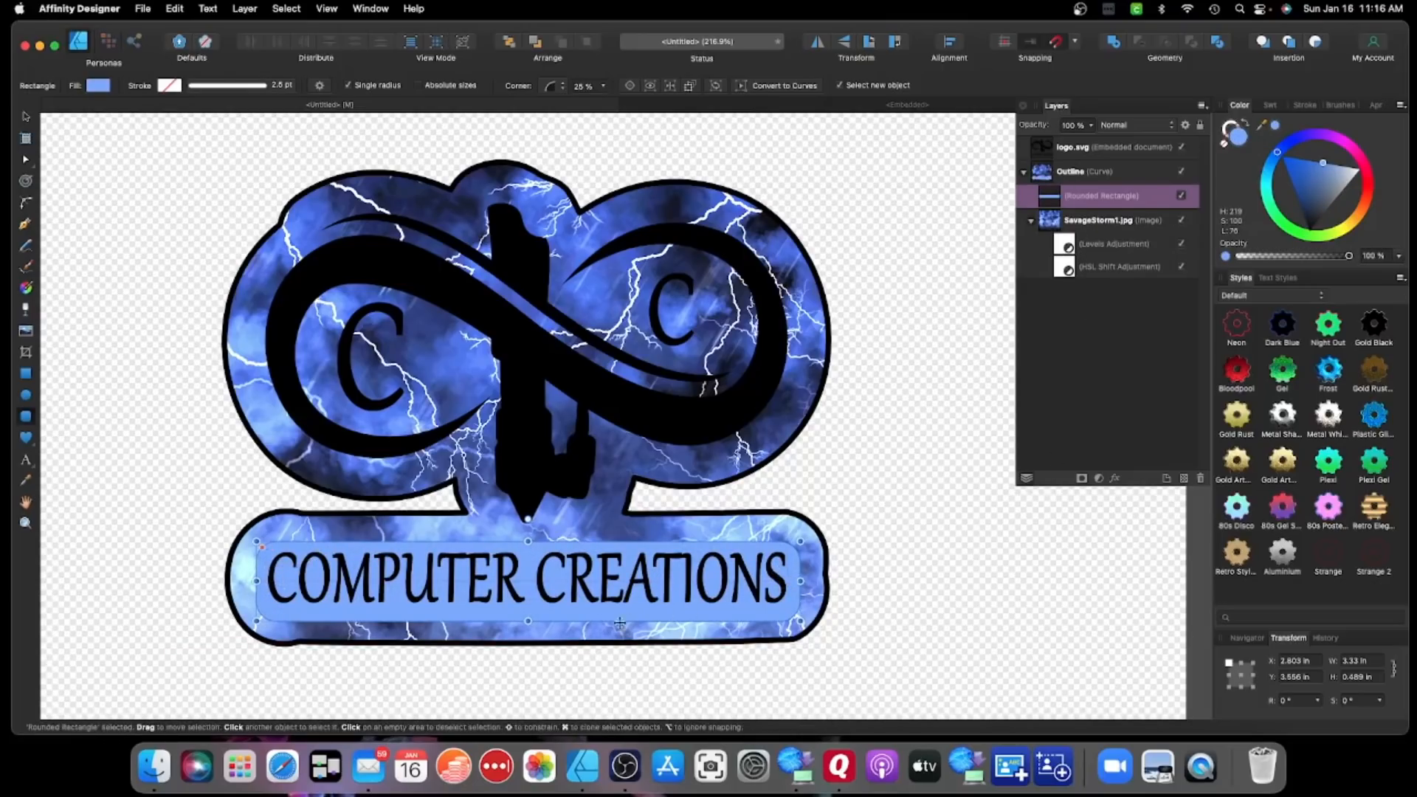
drag(527, 621, 527, 615)
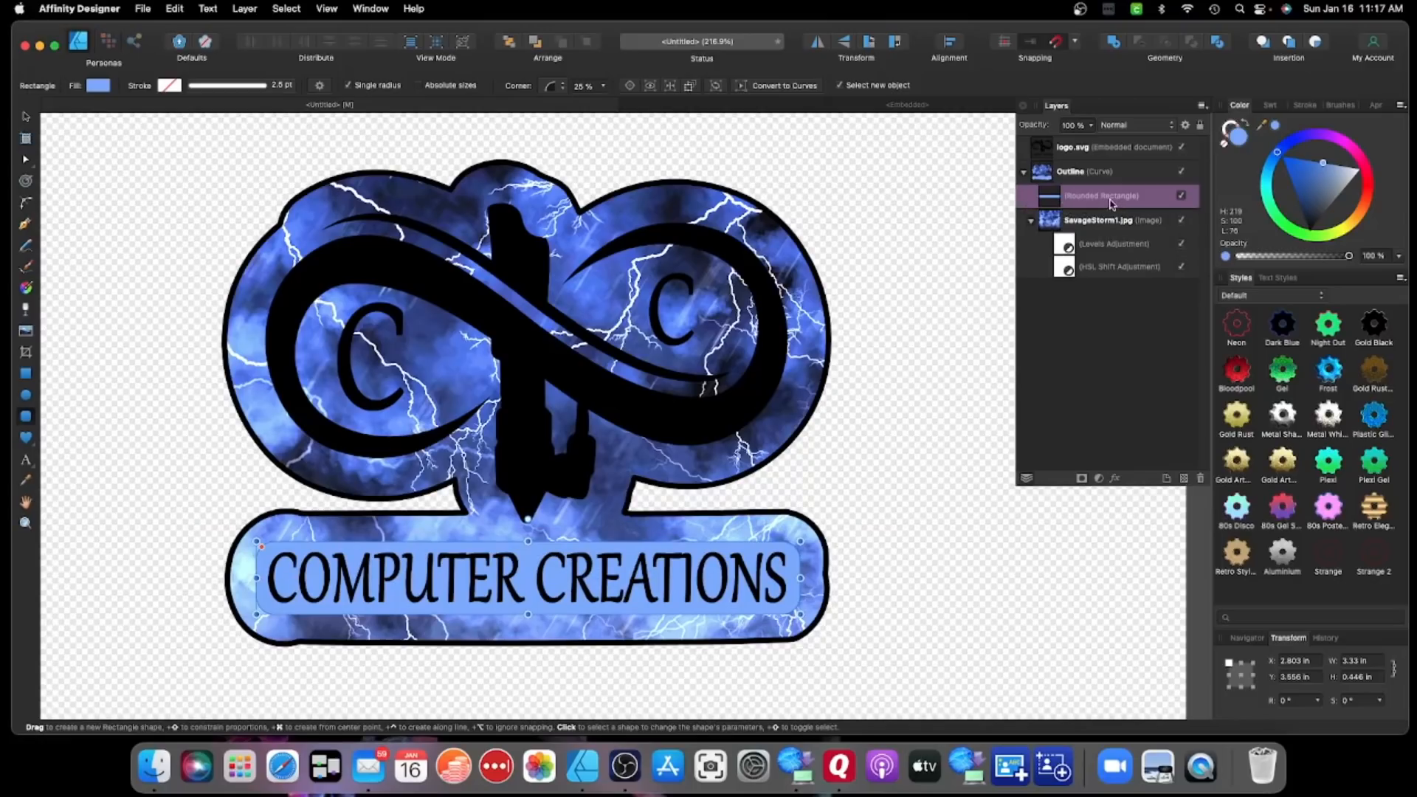
- Apply a Gaussian Blur layer effect with a radius of about 36.5 px to the rounded rectangle
click(1116, 479)
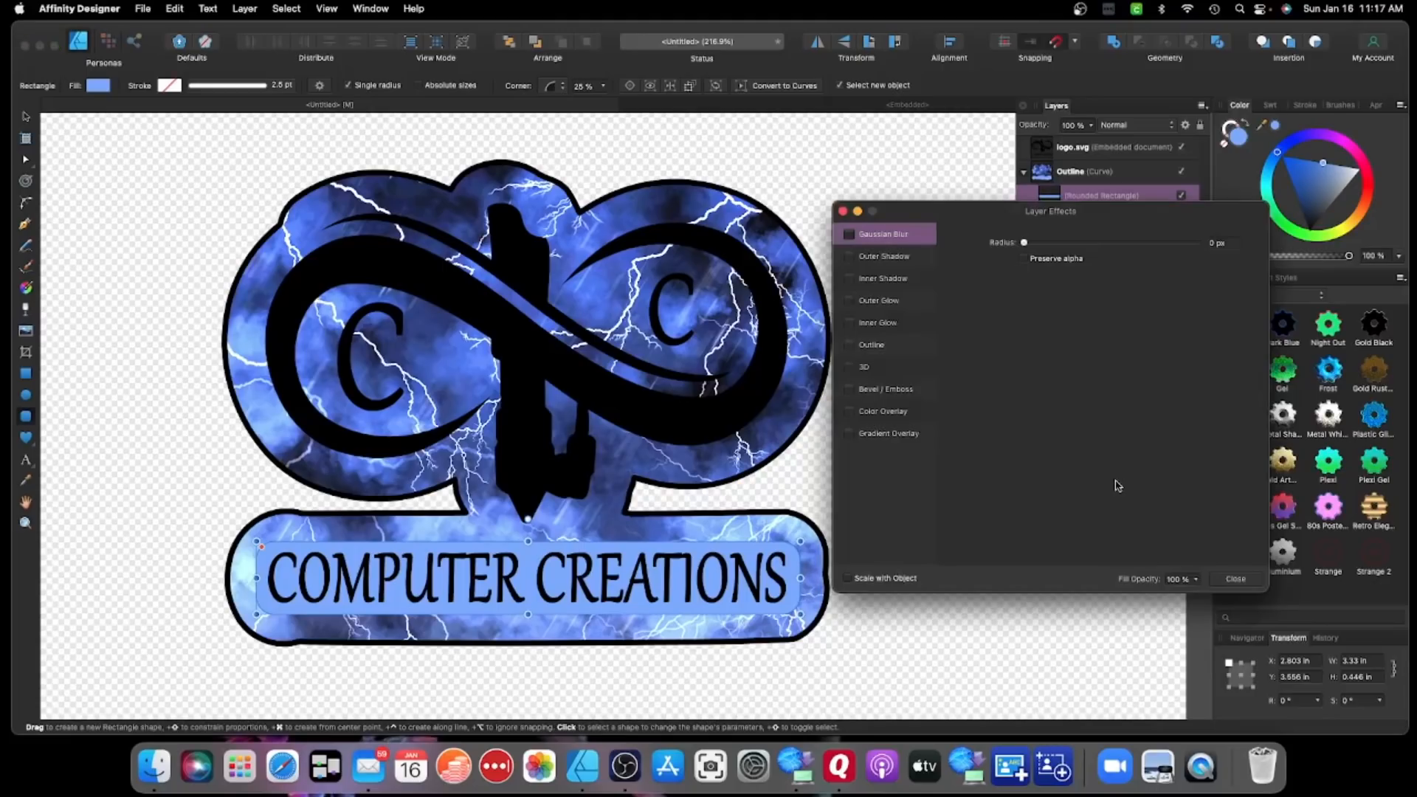
click(848, 234)
drag(1024, 242, 1154, 251)
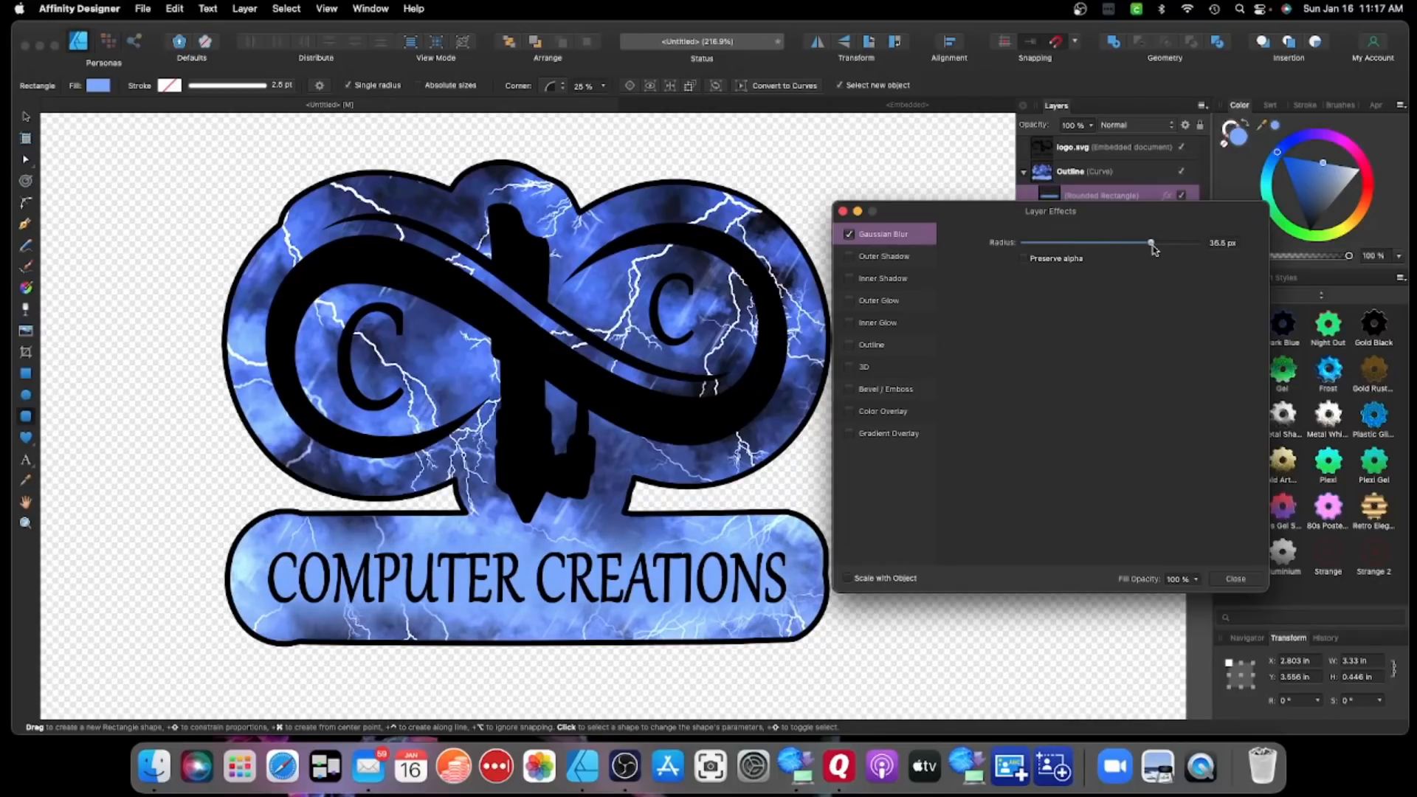
click(1242, 579)
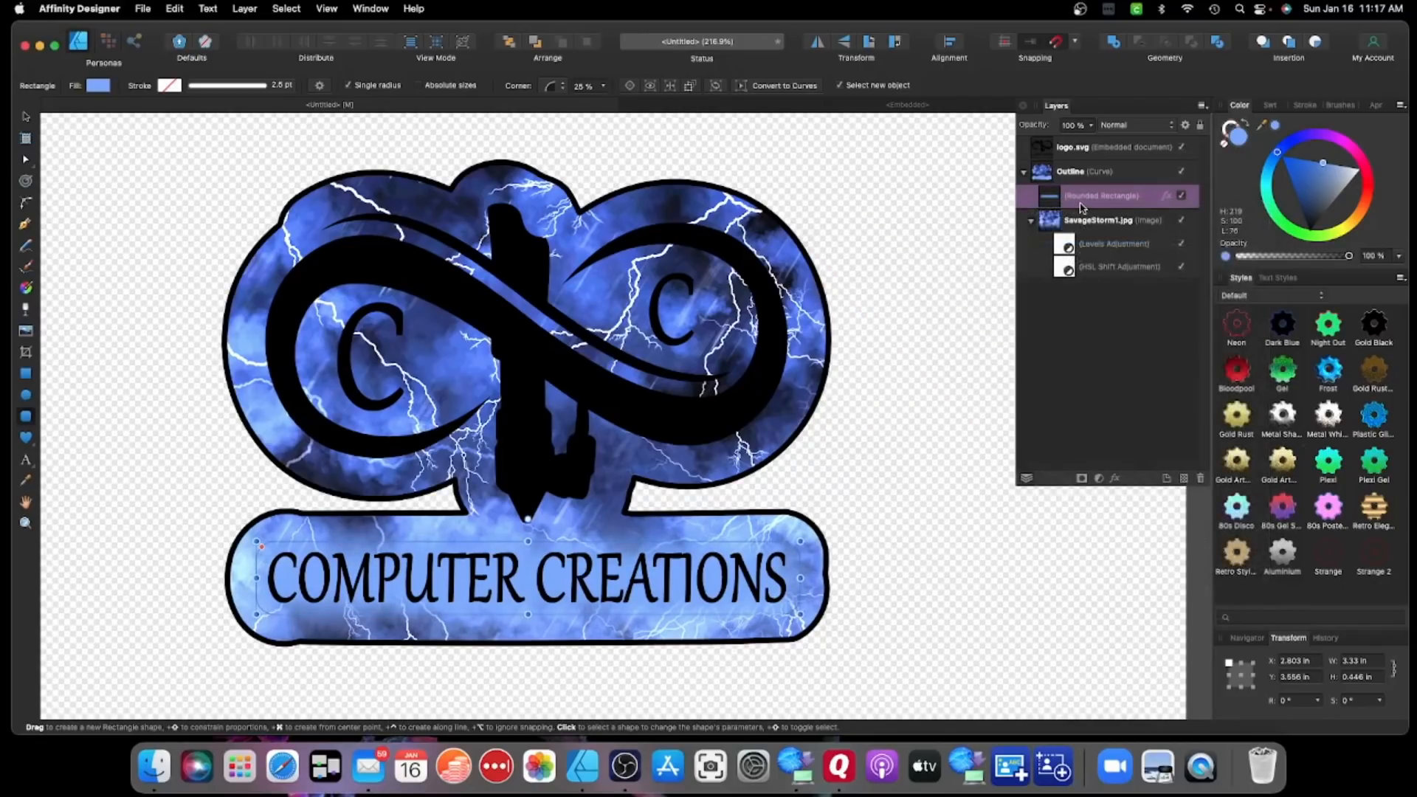
- Set the blurred rounded rectangle's layer opacity to 81% and deselect it
click(1091, 126)
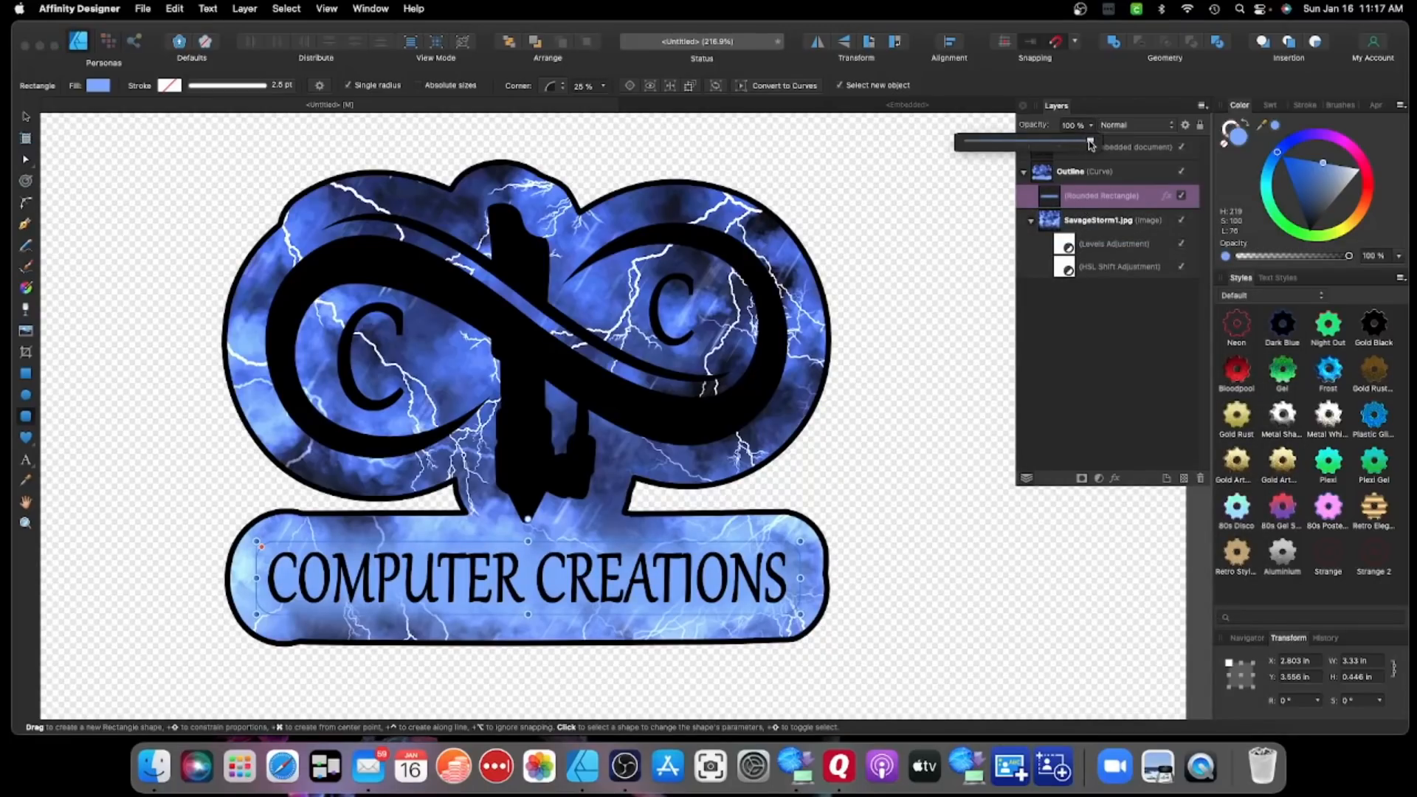
drag(1091, 144, 895, 153)
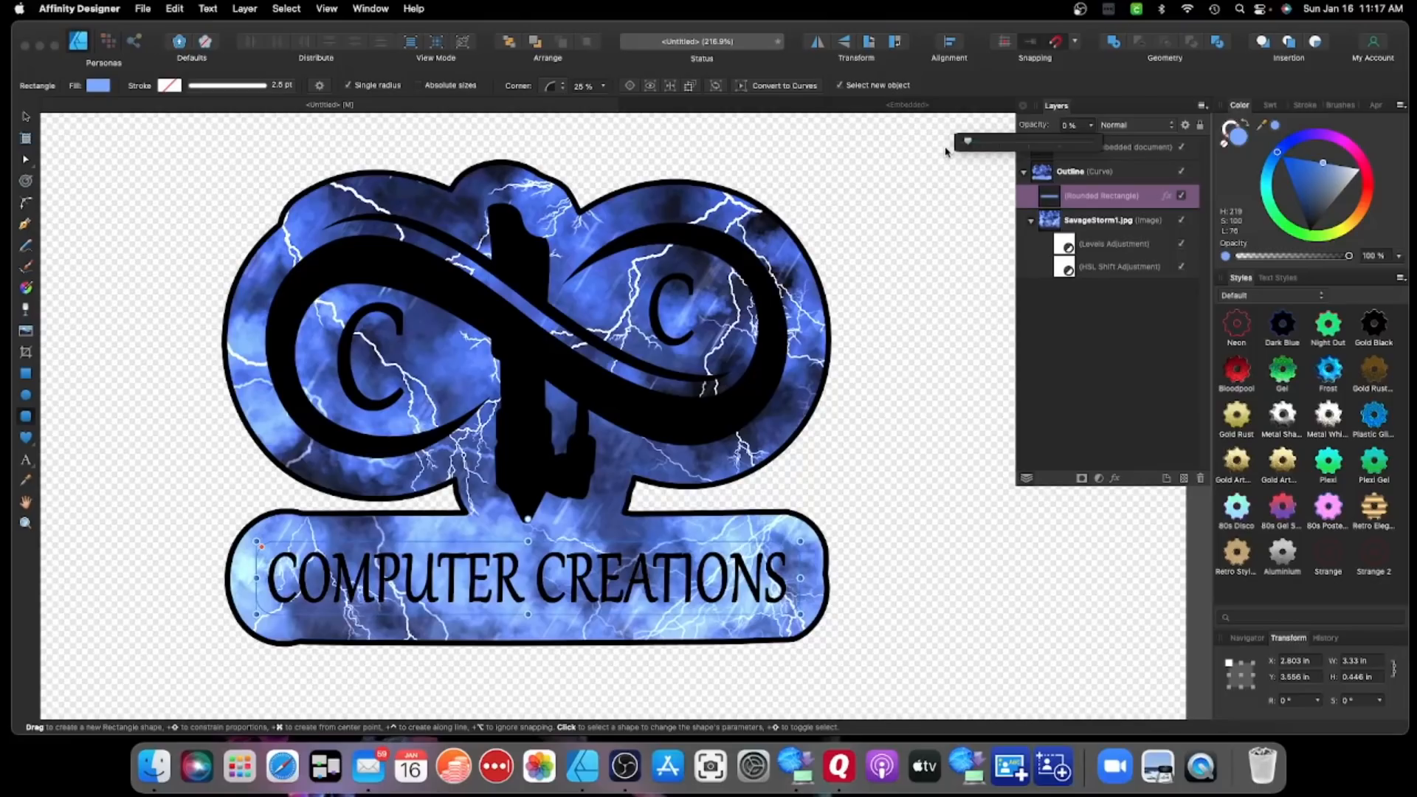
drag(967, 147, 1074, 152)
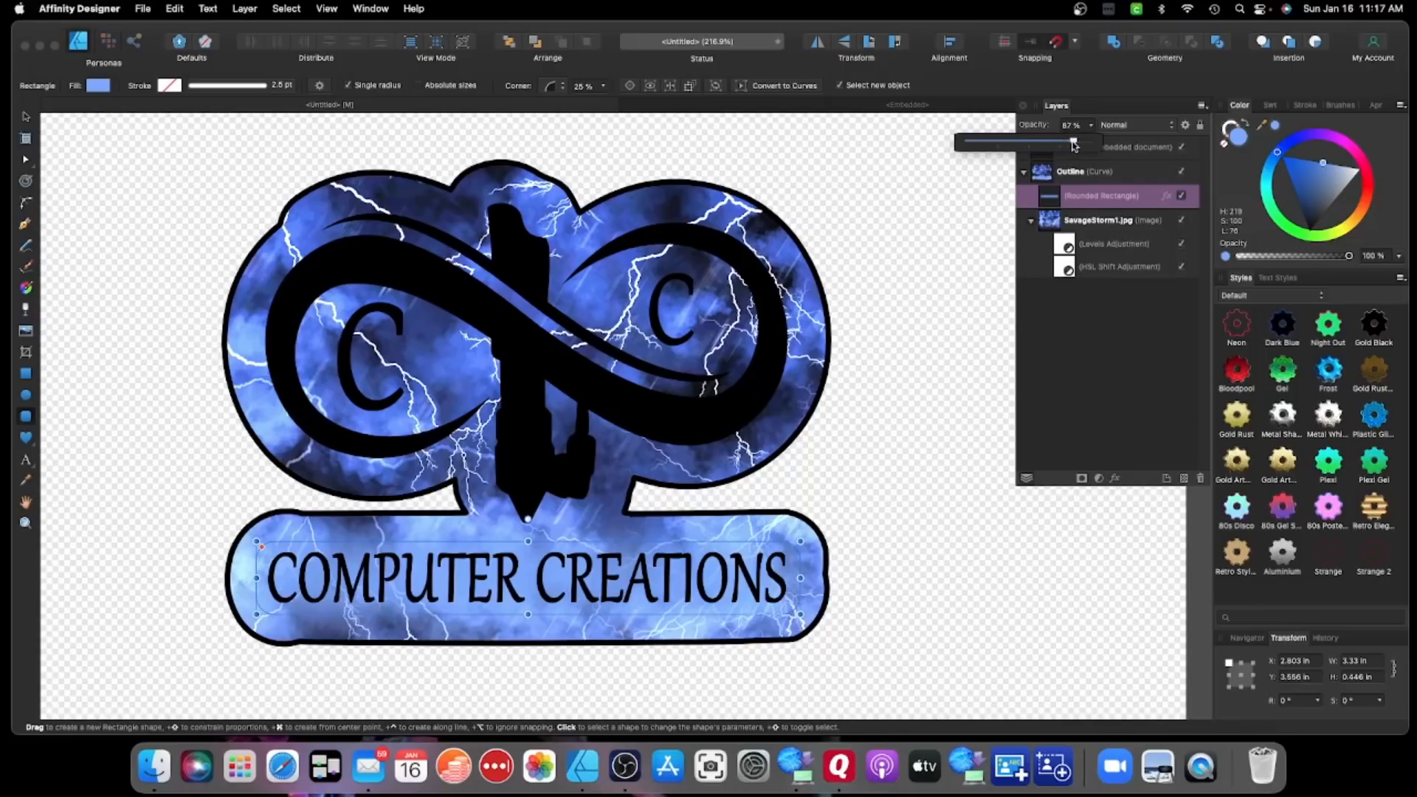
drag(1074, 143, 1069, 146)
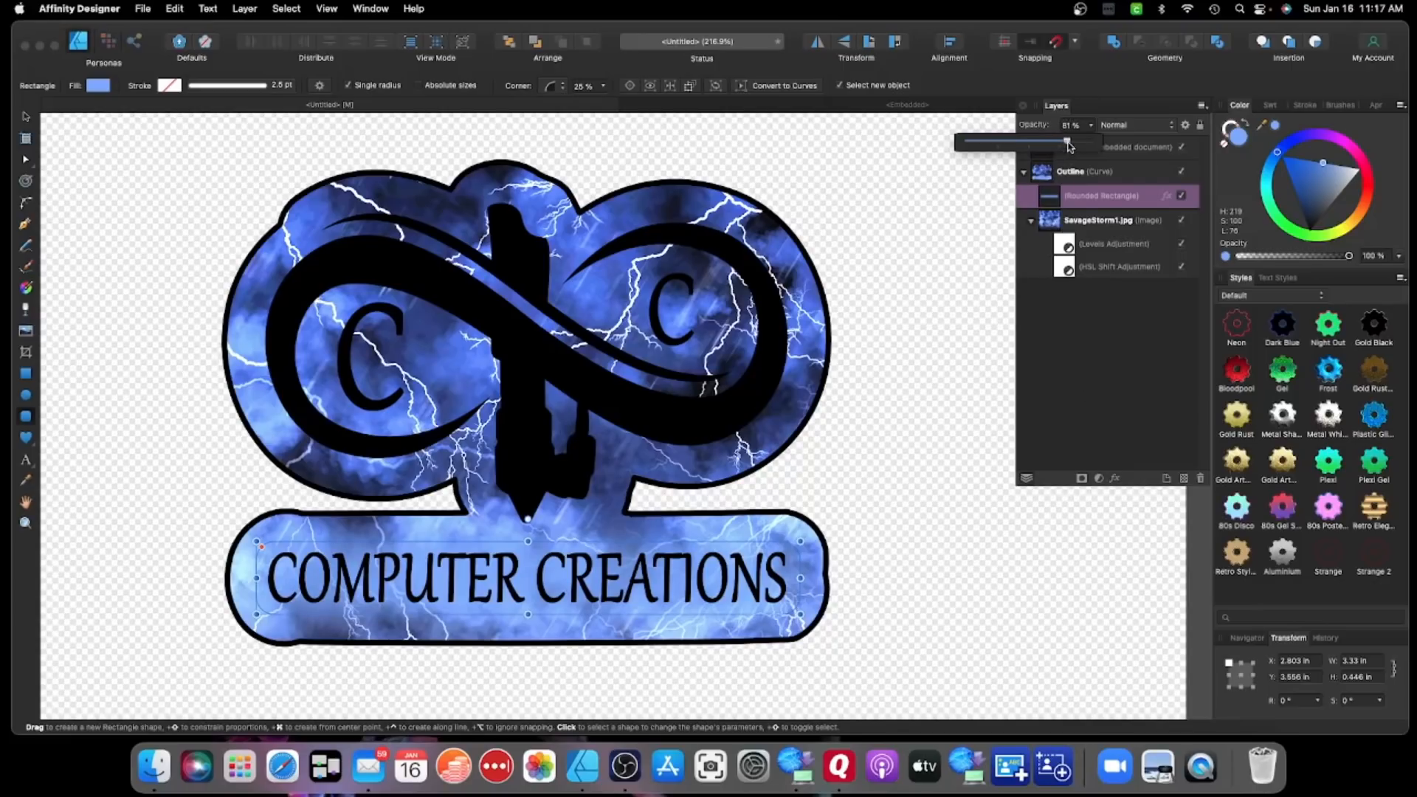
click(1094, 412)
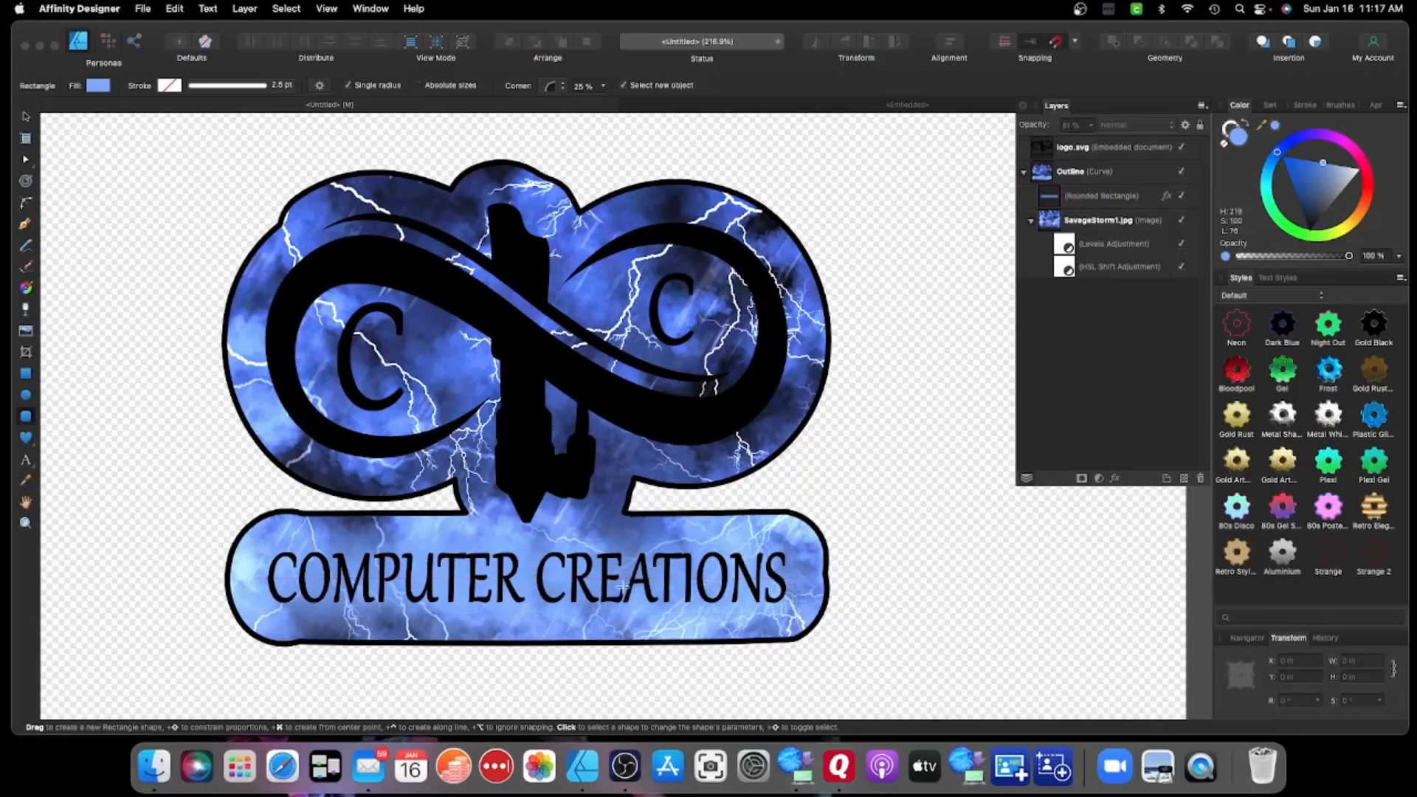
- Add a Pillow Bevel/Emboss layer effect with a radius of 9.6 px to the logo.svg layer
click(1125, 149)
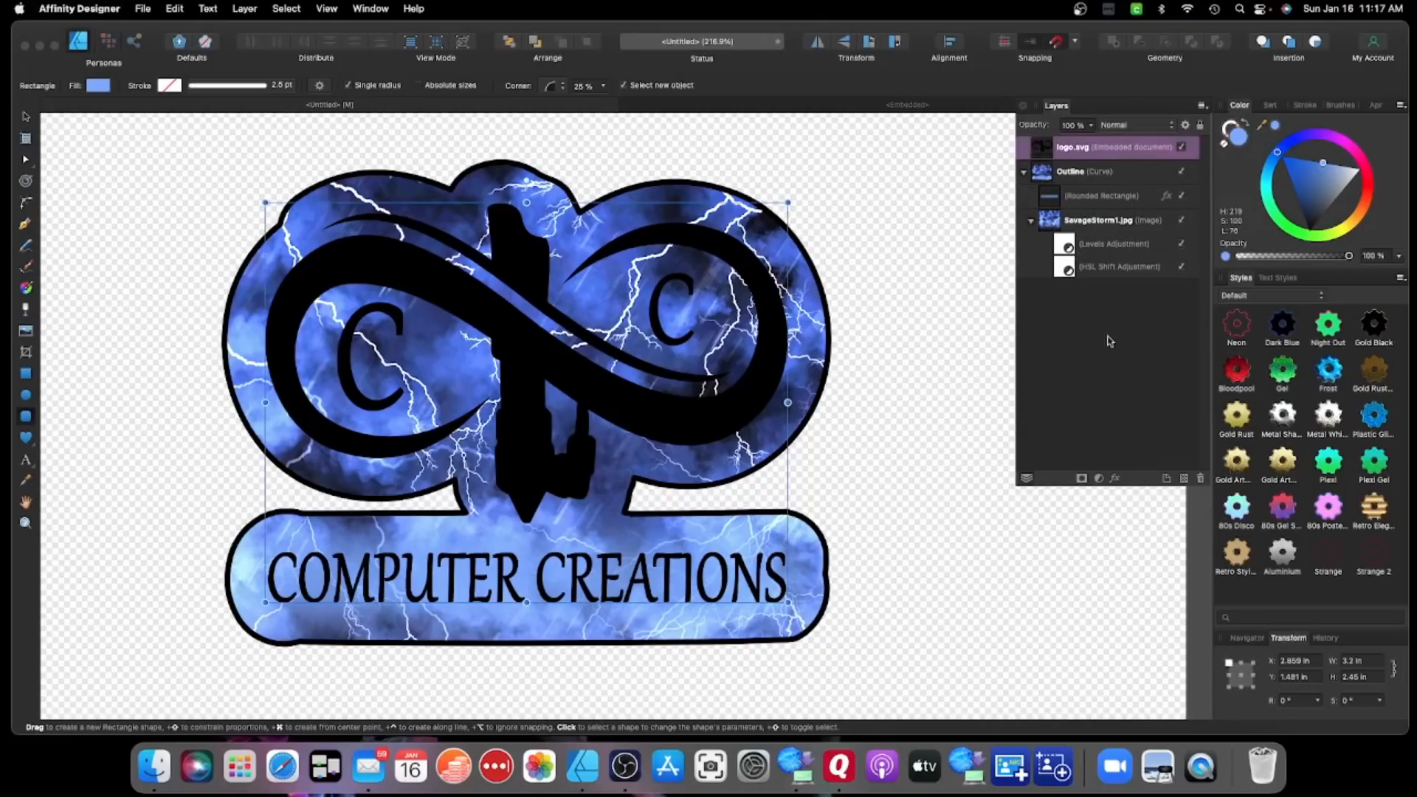
click(1116, 480)
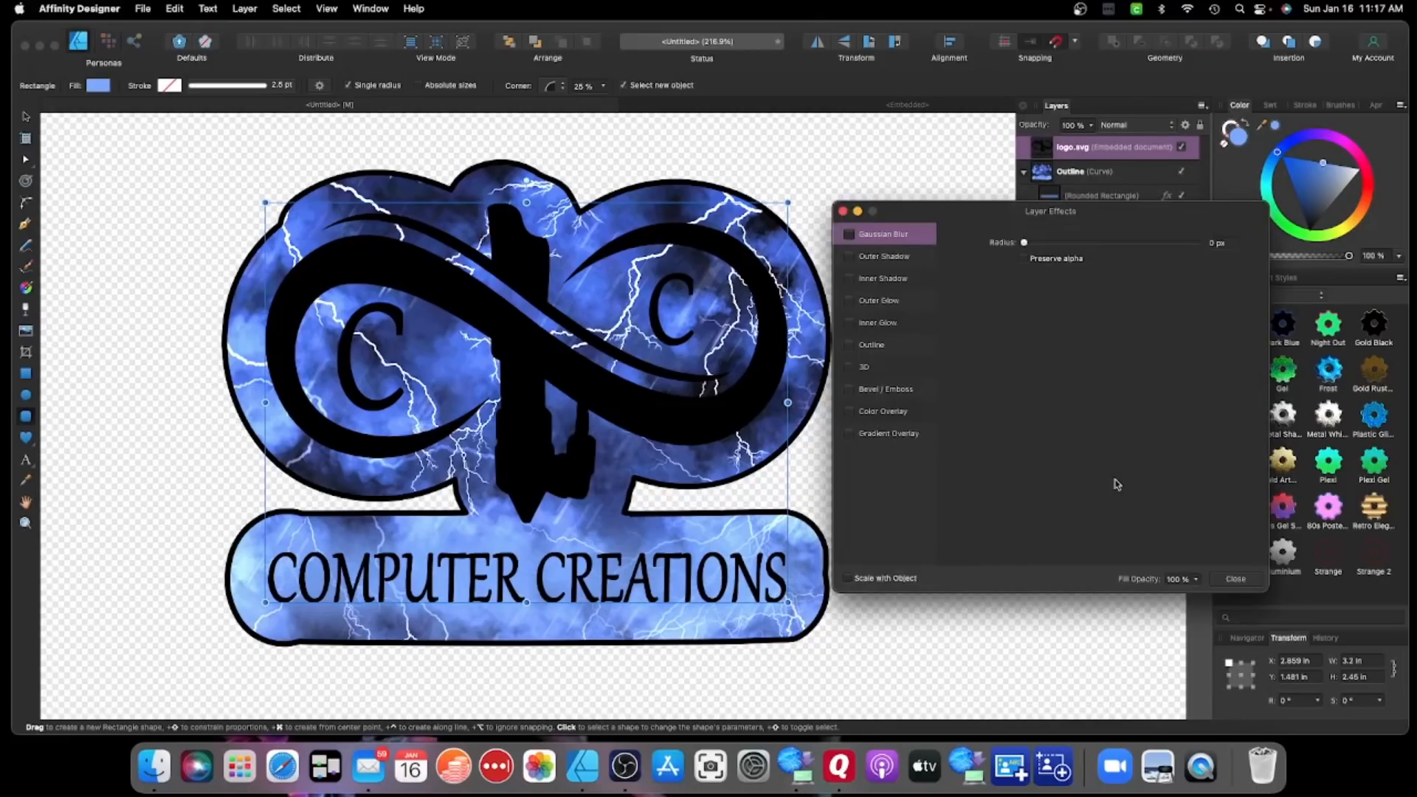
click(849, 389)
click(870, 395)
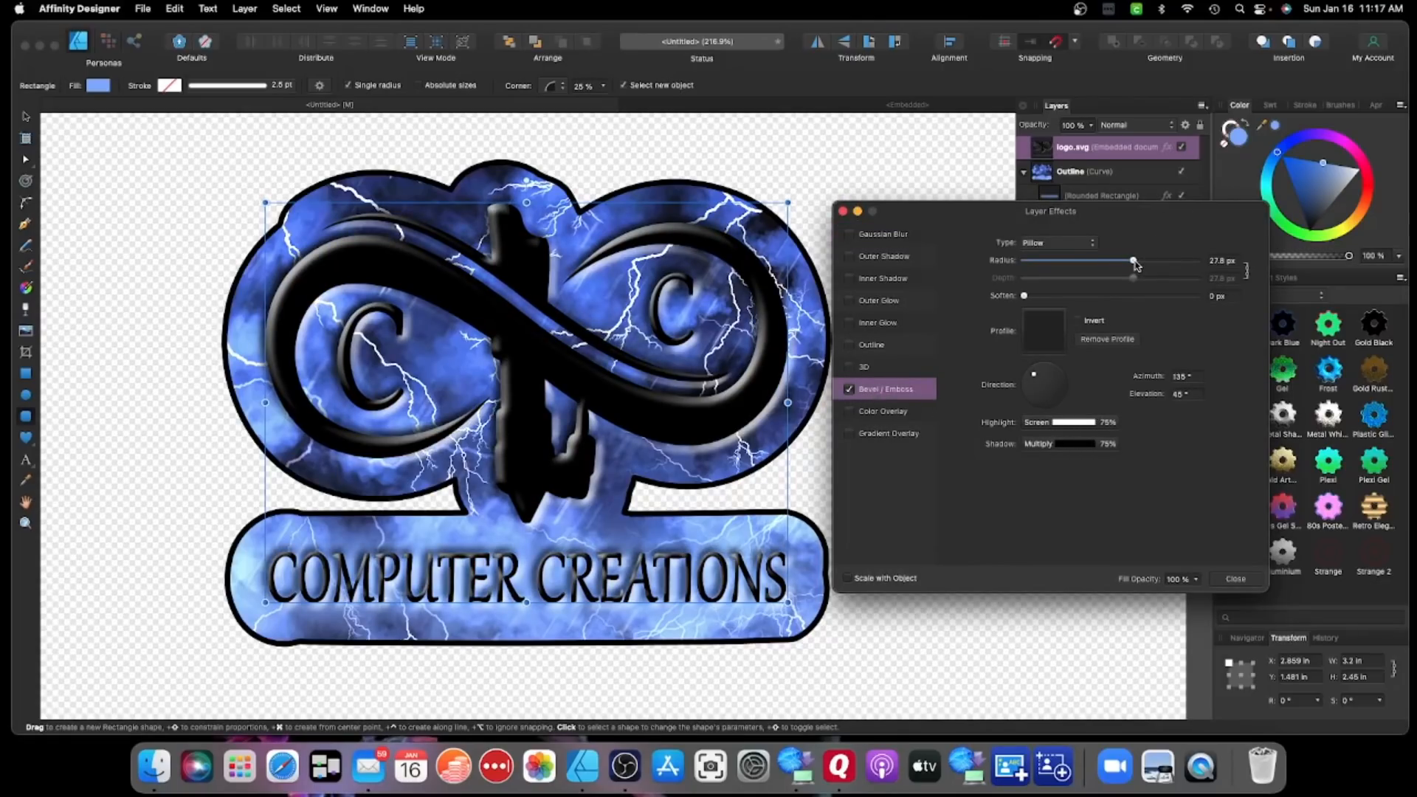
drag(1134, 260, 1100, 264)
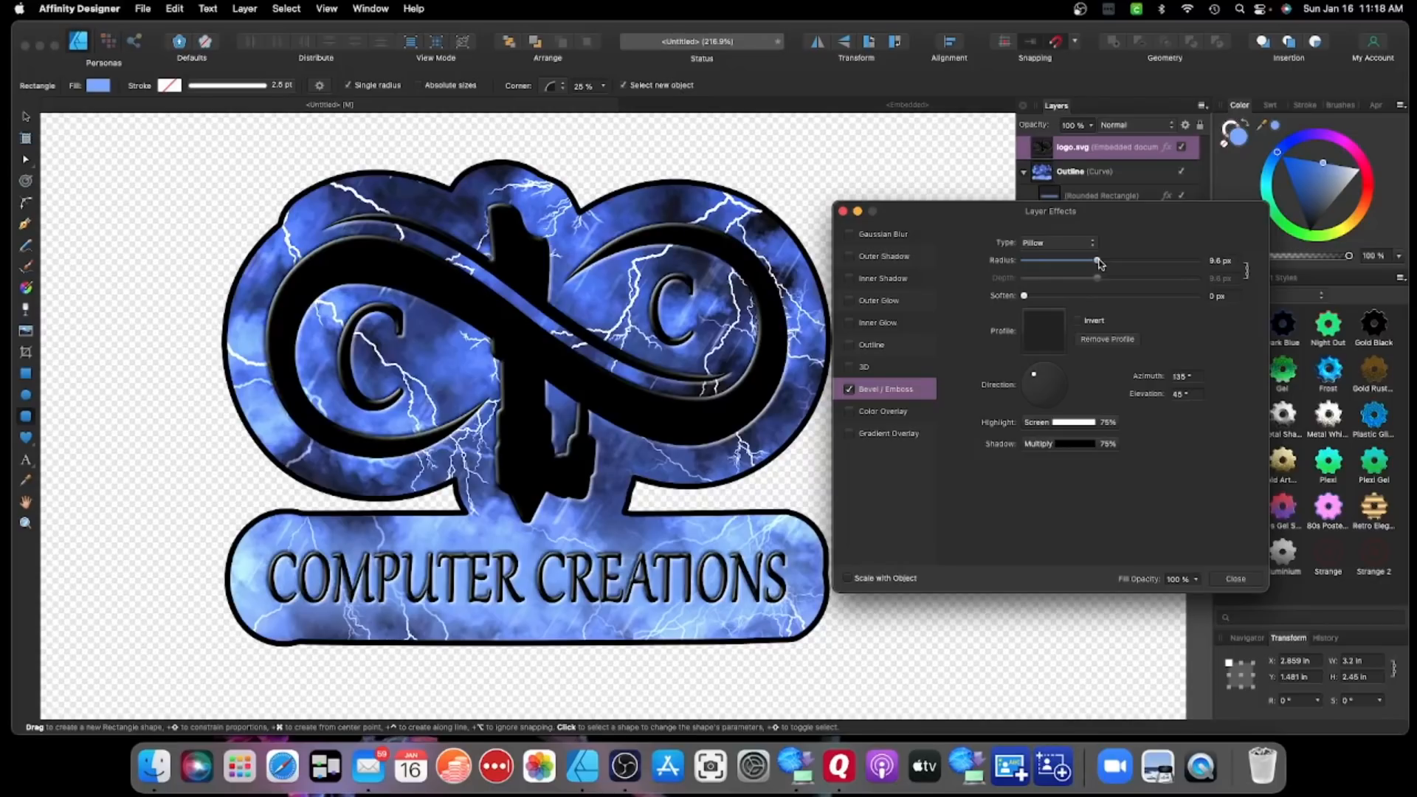
- Enable the 3D effect on the logo and reduce the Bevel/Emboss radius to about 2.6 px
click(850, 368)
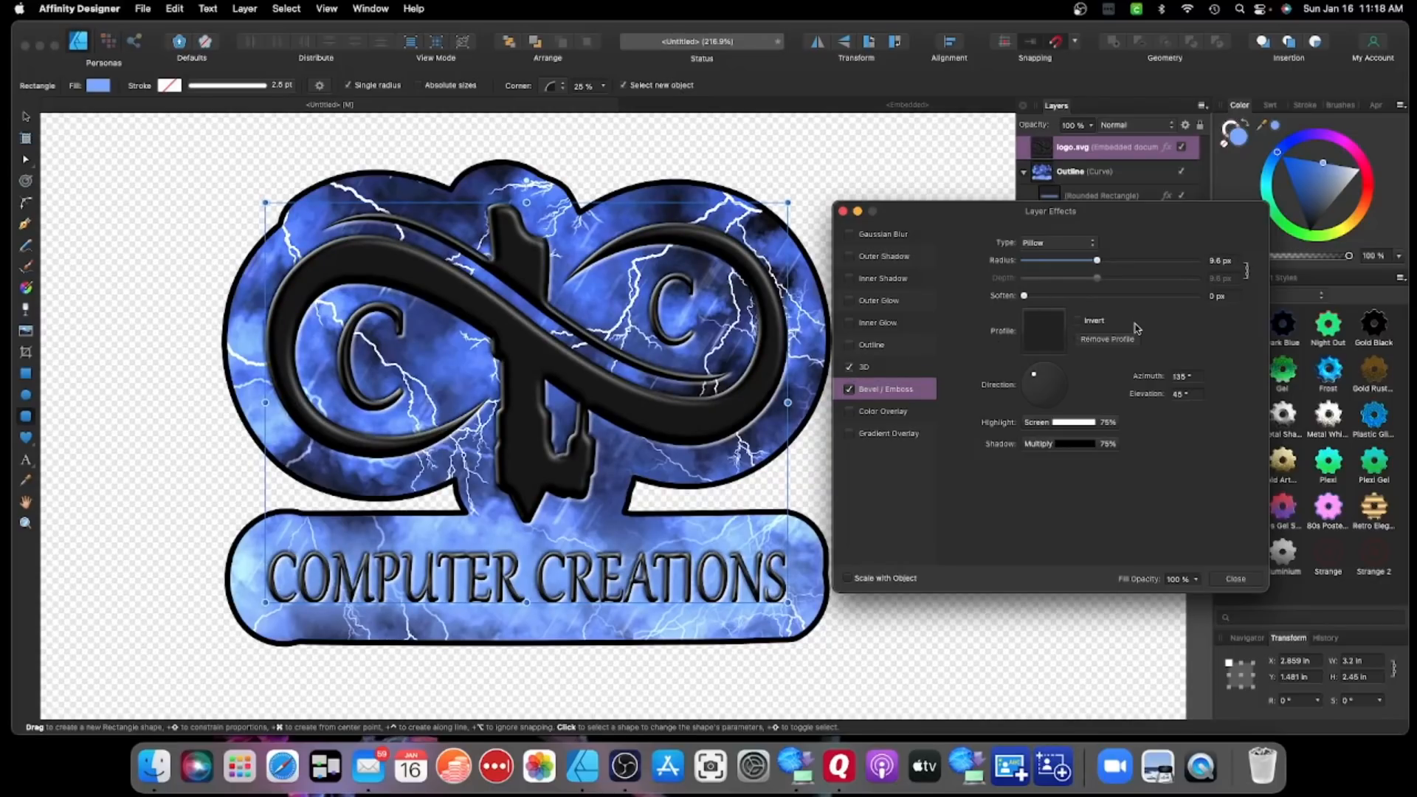
click(849, 390)
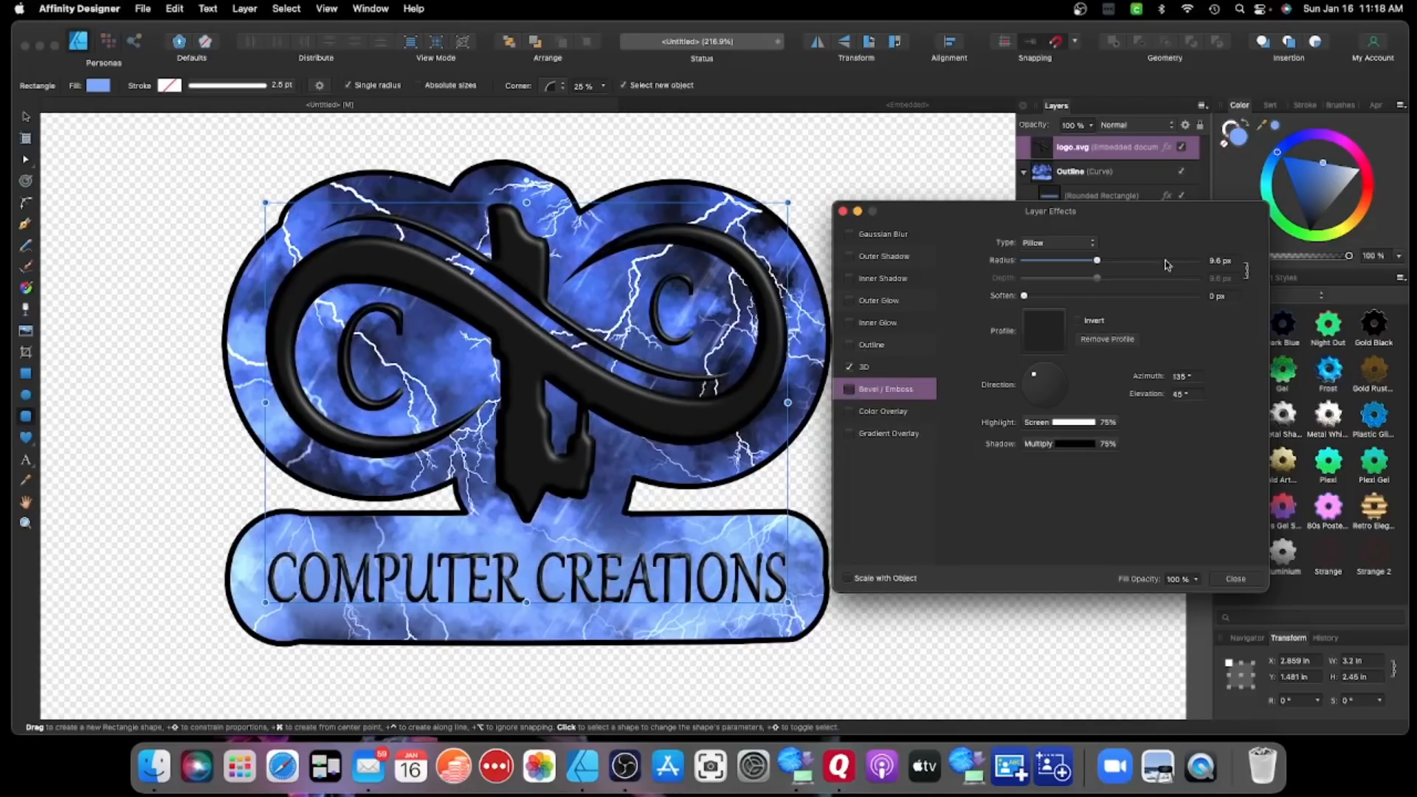
drag(1099, 265, 1070, 269)
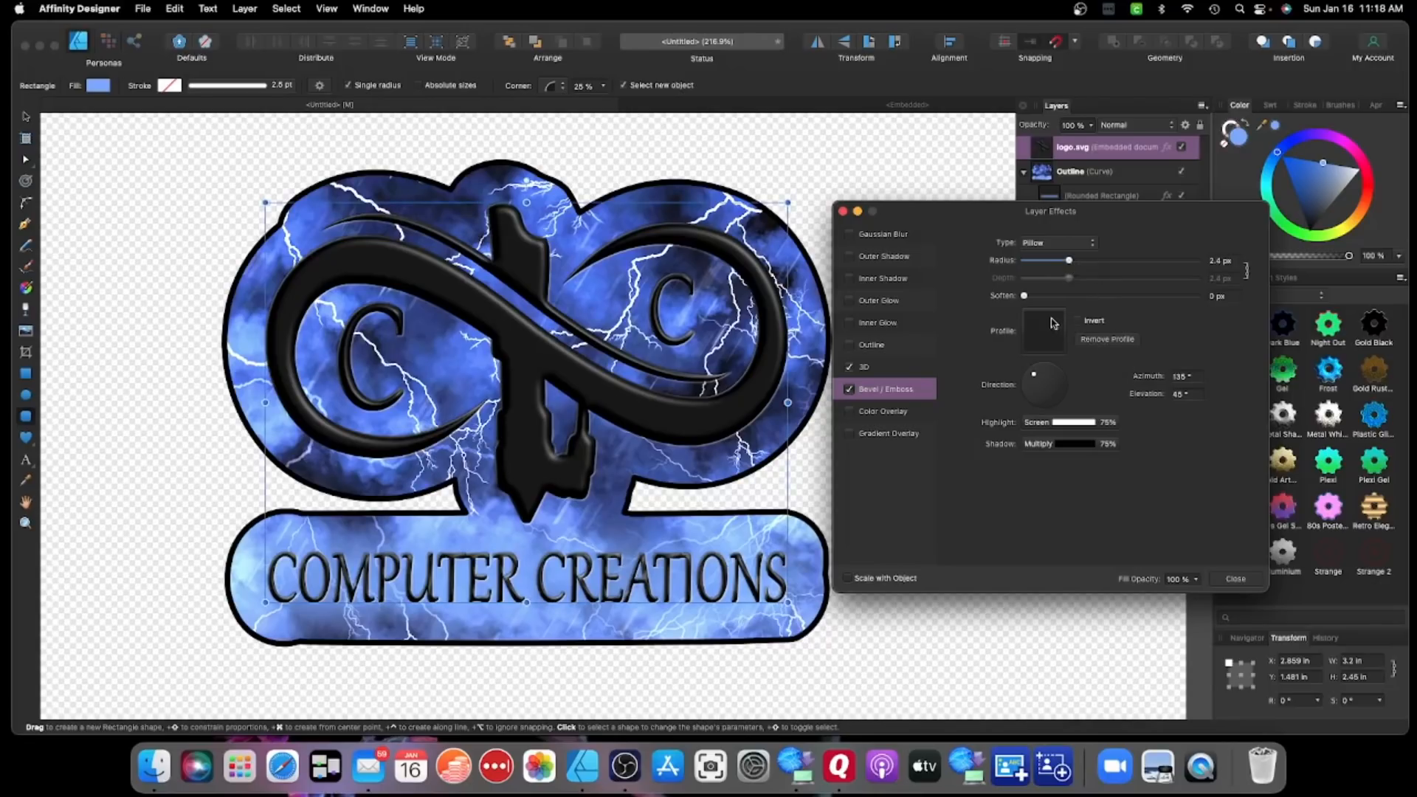
- Raise the logo's 3D effect specular to 57% and its ambient level slightly above 20%
click(919, 373)
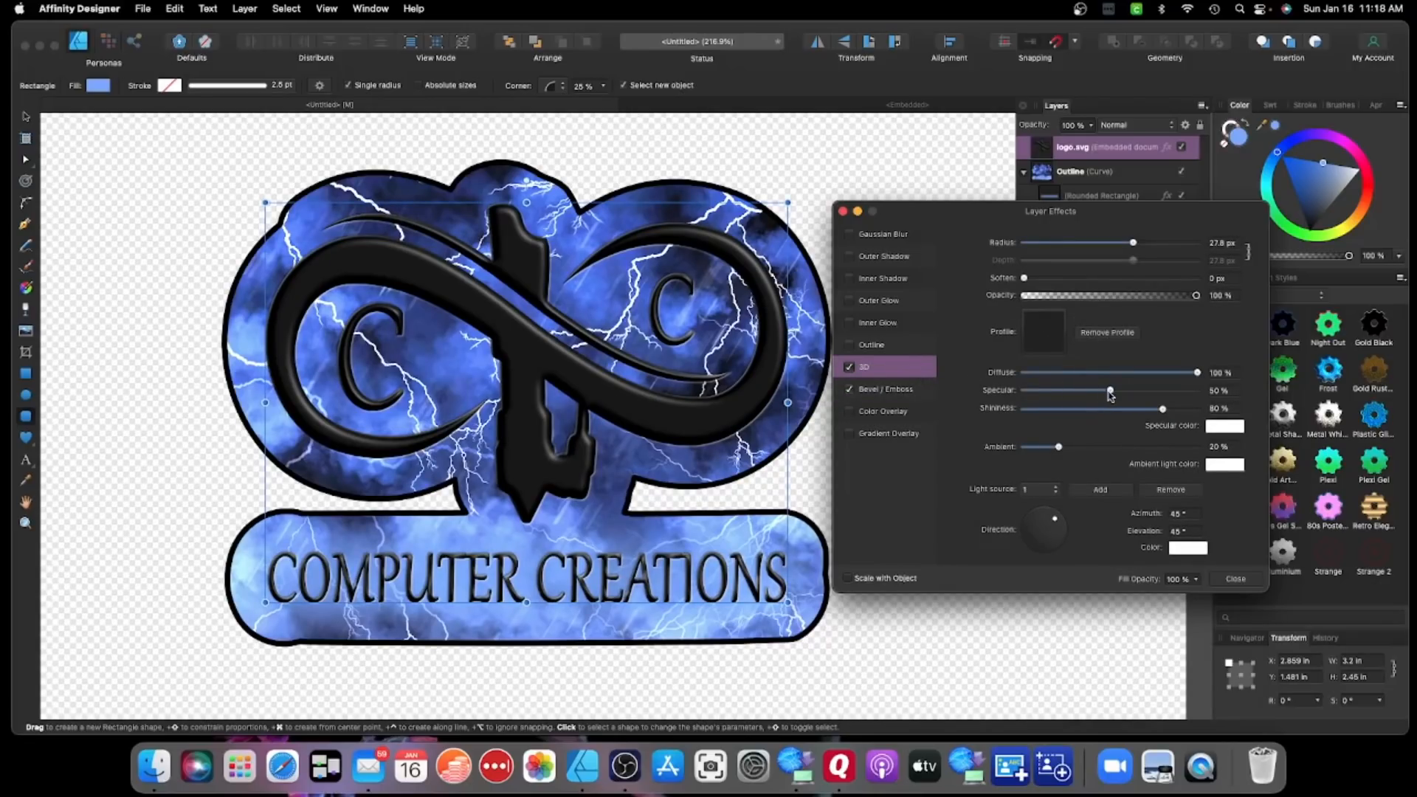
mouse_move(1111, 391)
mouse_down()
mouse_move(1164, 392)
mouse_move(1121, 400)
mouse_up()
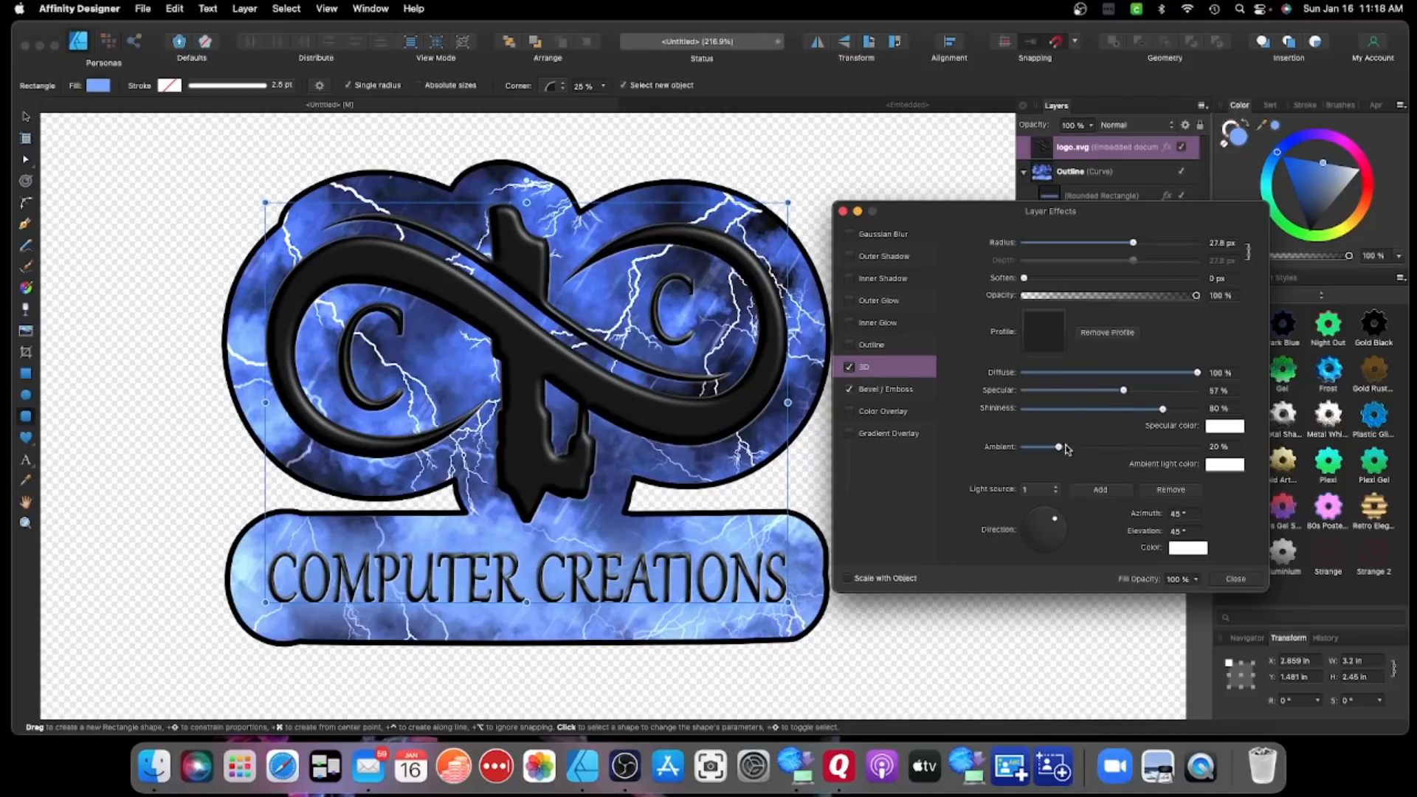
mouse_move(1064, 448)
mouse_down()
mouse_move(1096, 450)
mouse_move(1043, 450)
mouse_move(1071, 450)
mouse_up()
click(1236, 578)
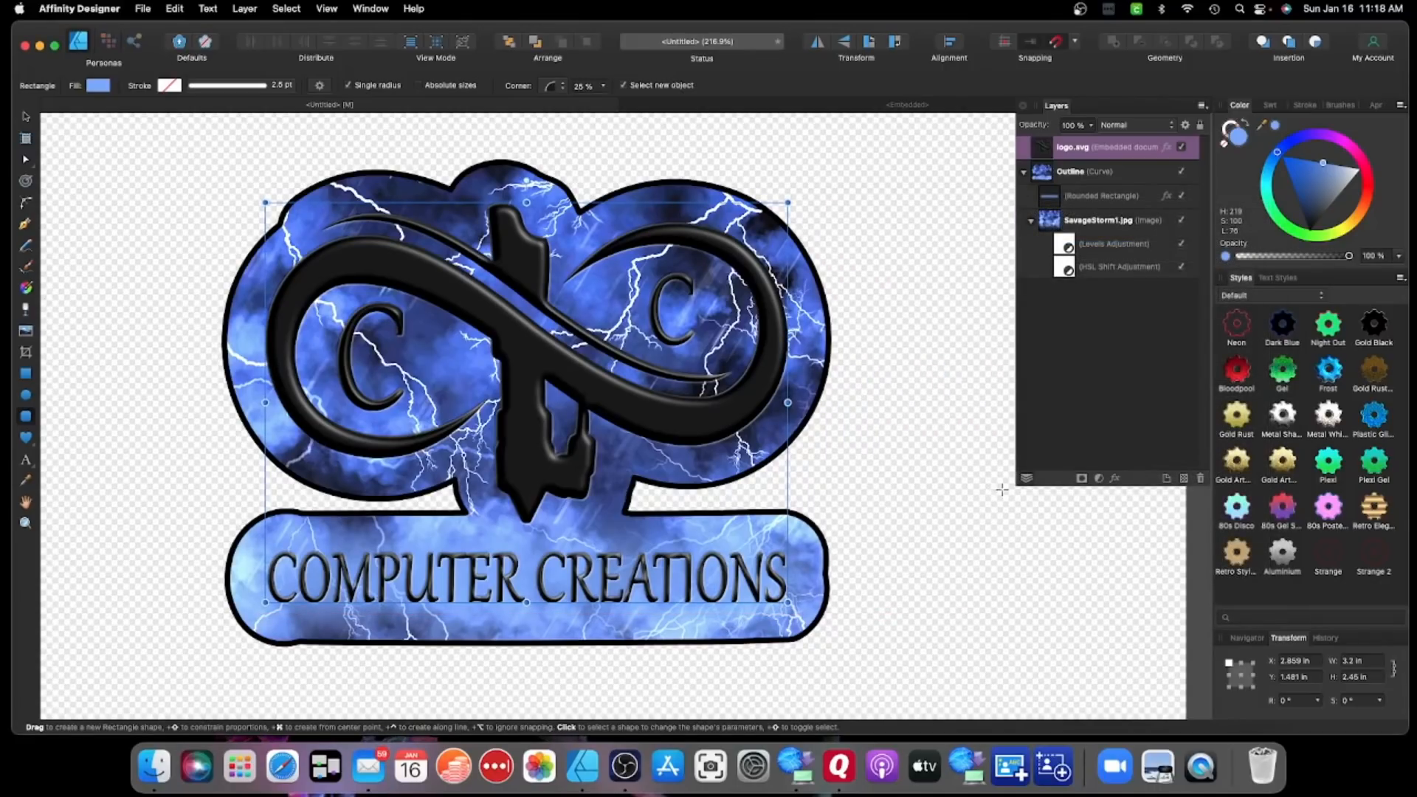
- Compare the storm image with its Levels and HSL Shift adjustments hidden and shown again
click(1181, 244)
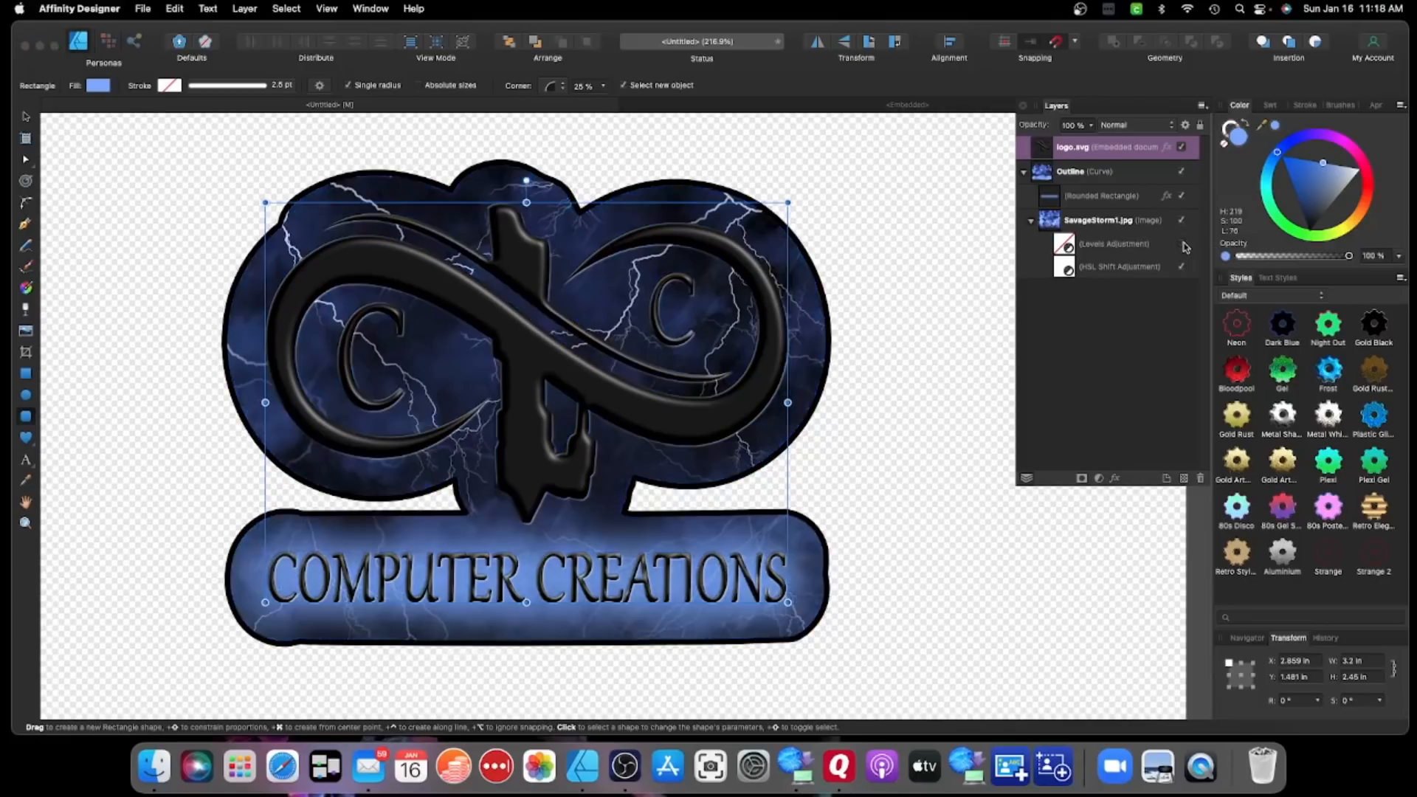
click(1182, 266)
click(1181, 244)
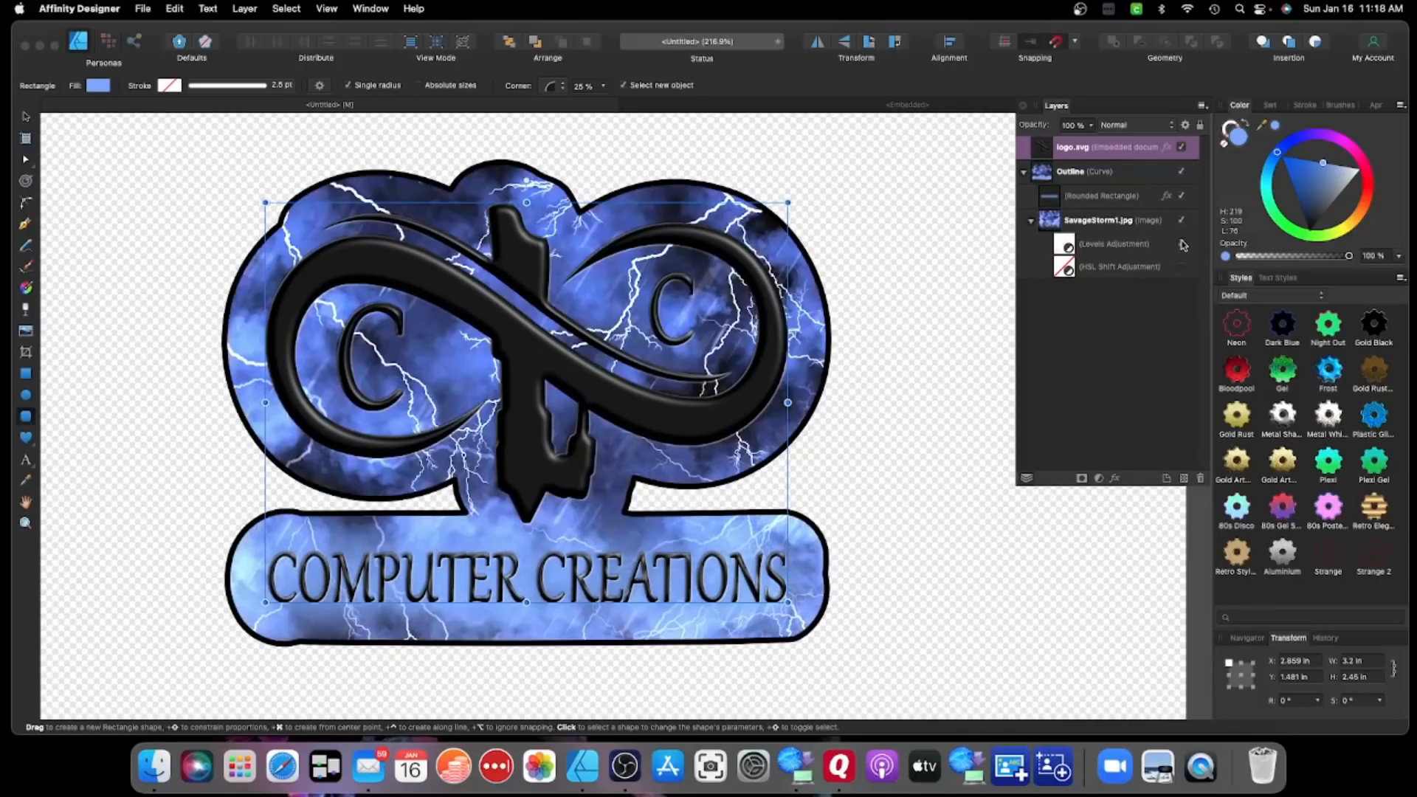
click(1181, 266)
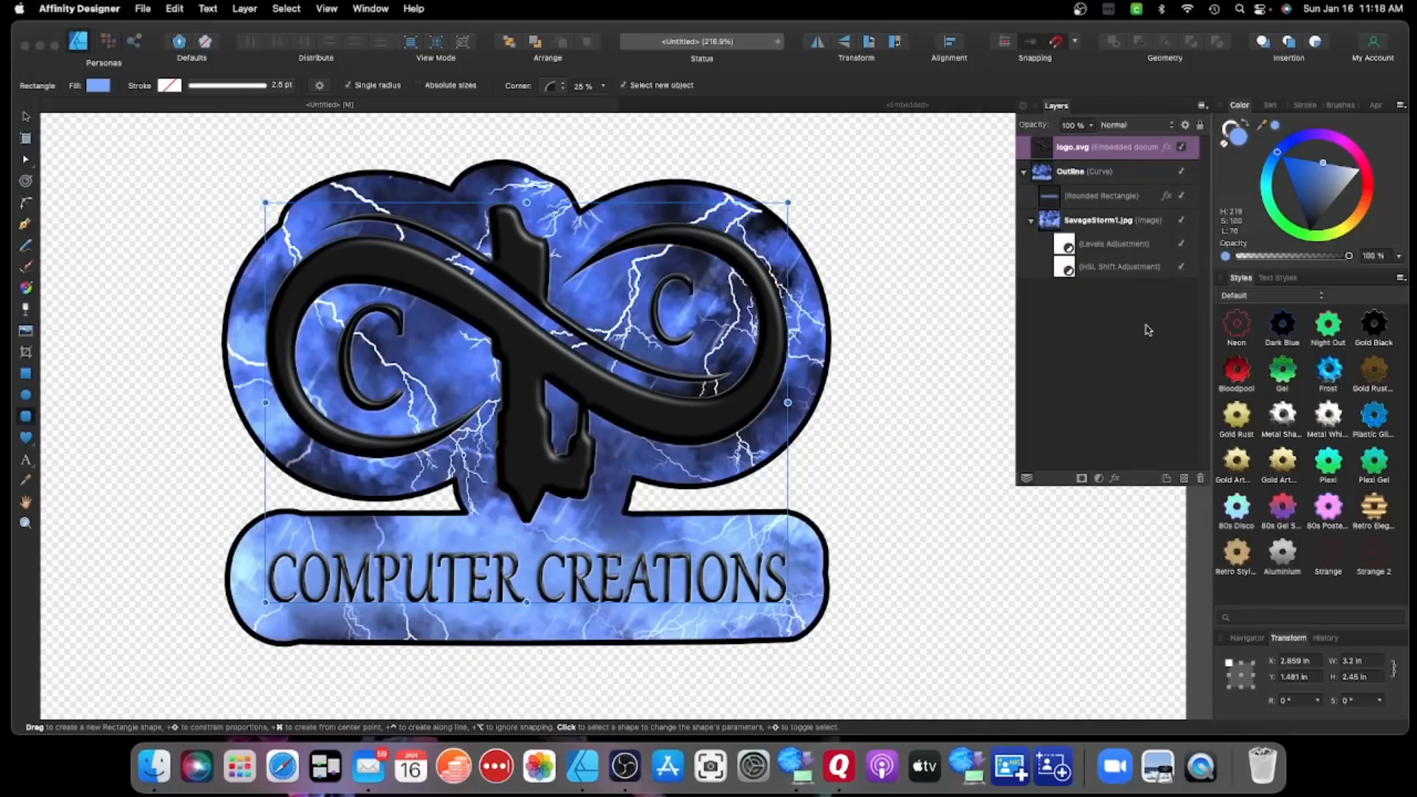